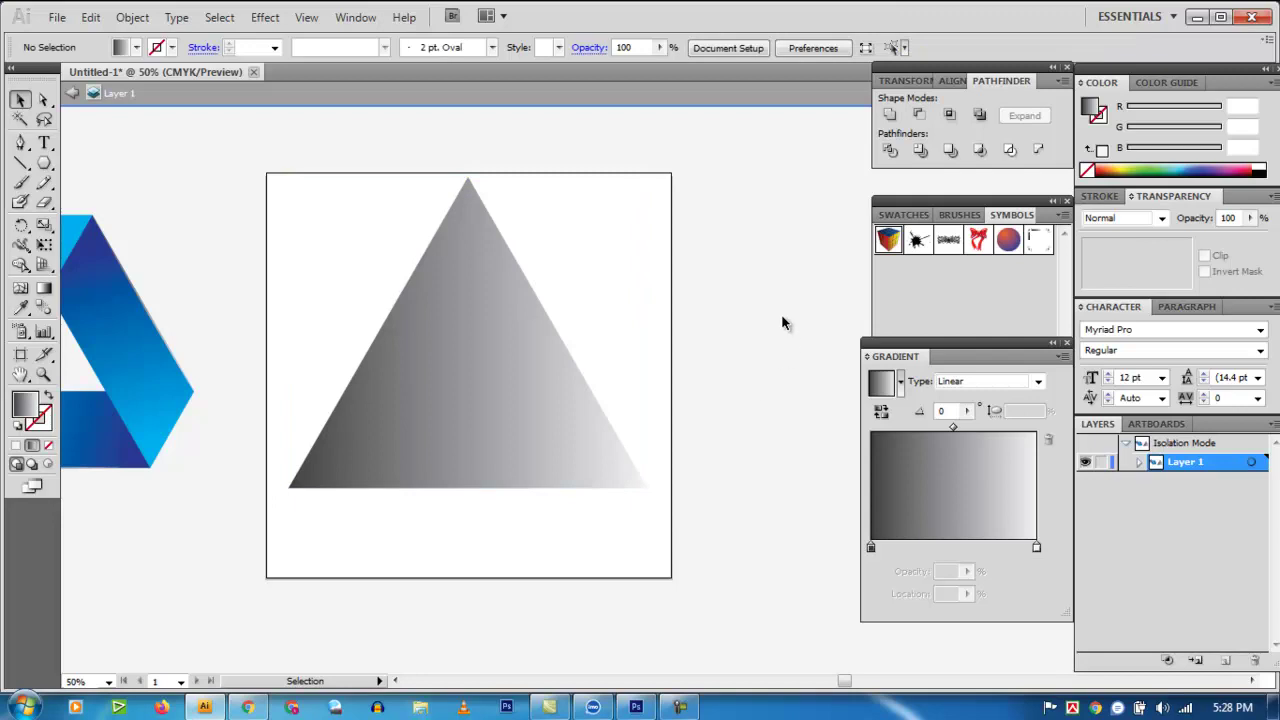
# Step: Draw a 3-sided polygon with a 1.0392 in radius and place it over the large triangle's apex
pyautogui.click(44, 163)
pyautogui.click(588, 215)
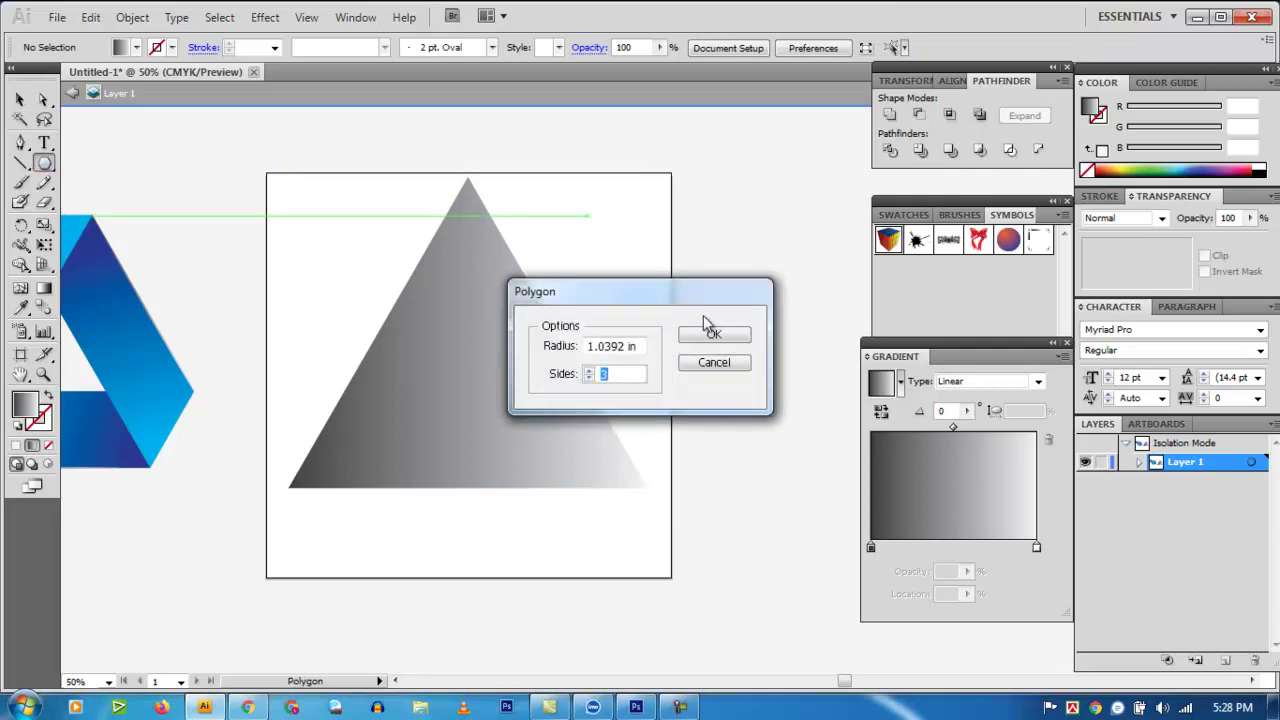
pyautogui.click(708, 332)
pyautogui.press('v')
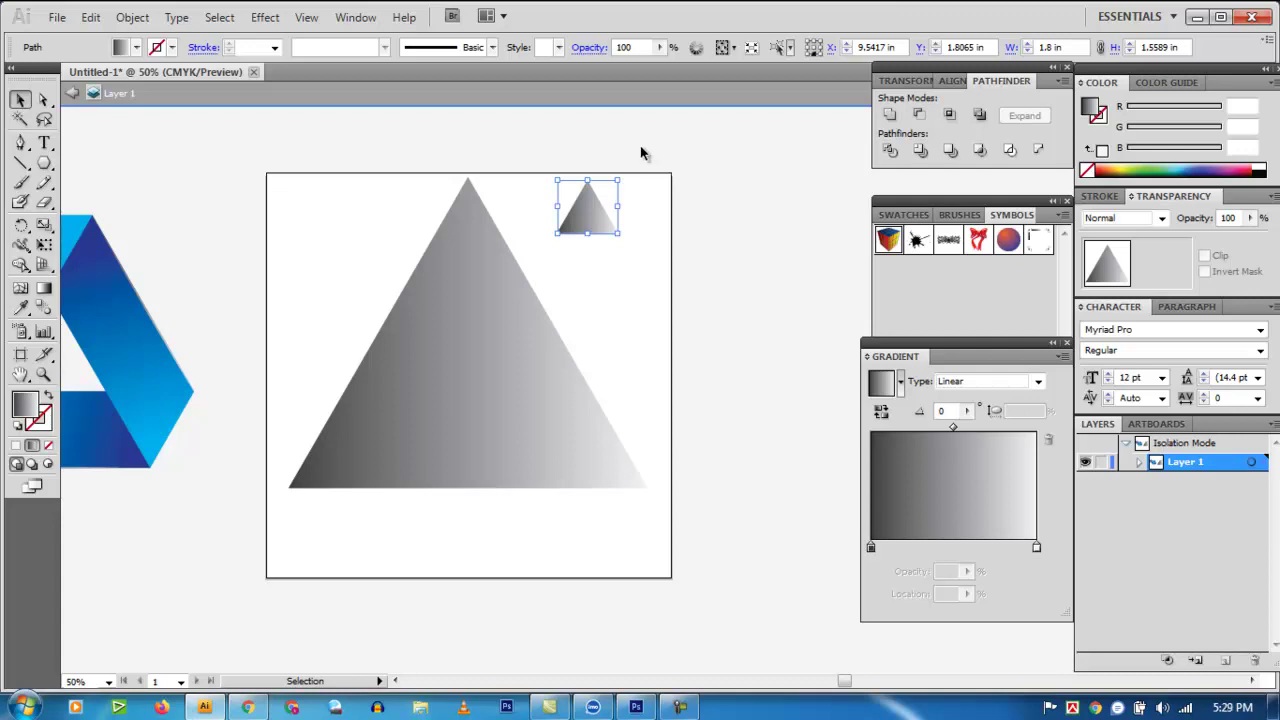
pyautogui.moveTo(595, 205); pyautogui.dragTo(486, 206)
pyautogui.click(558, 174)
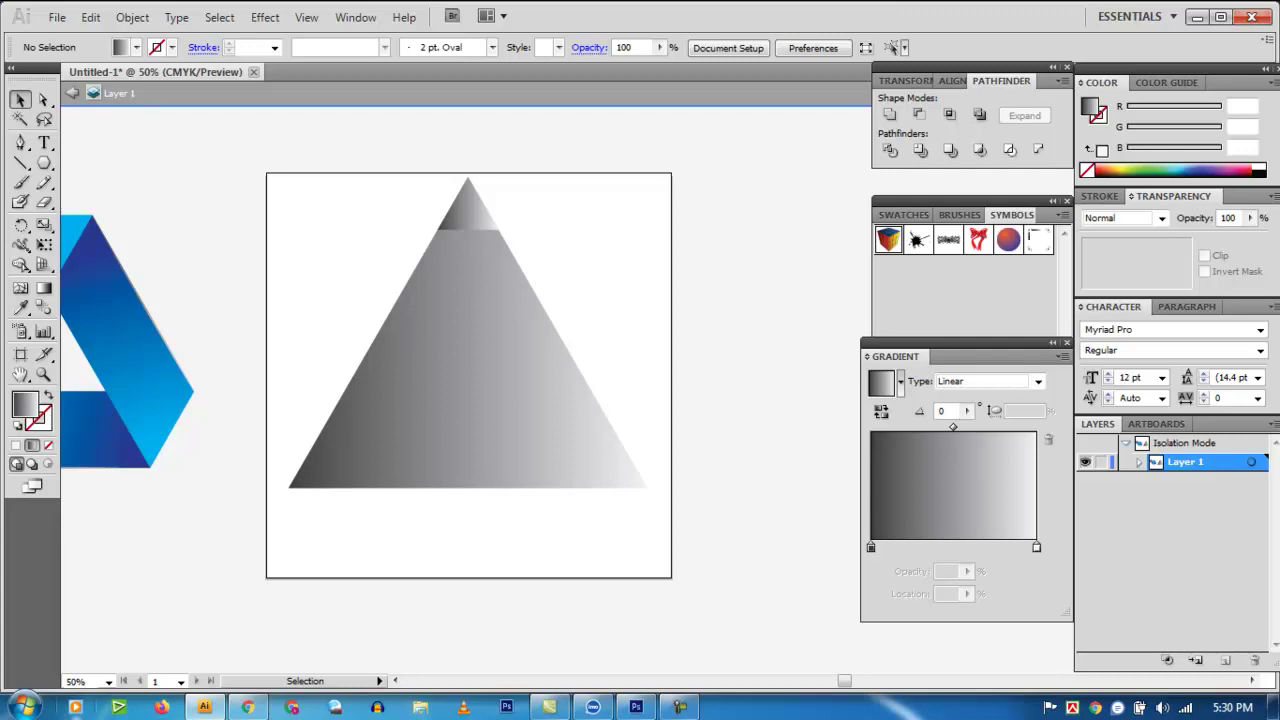
# Step: Enlarge the small triangle from its center to about 2.64 in wide and nudge it down toward the large triangle's apex
pyautogui.click(471, 214)
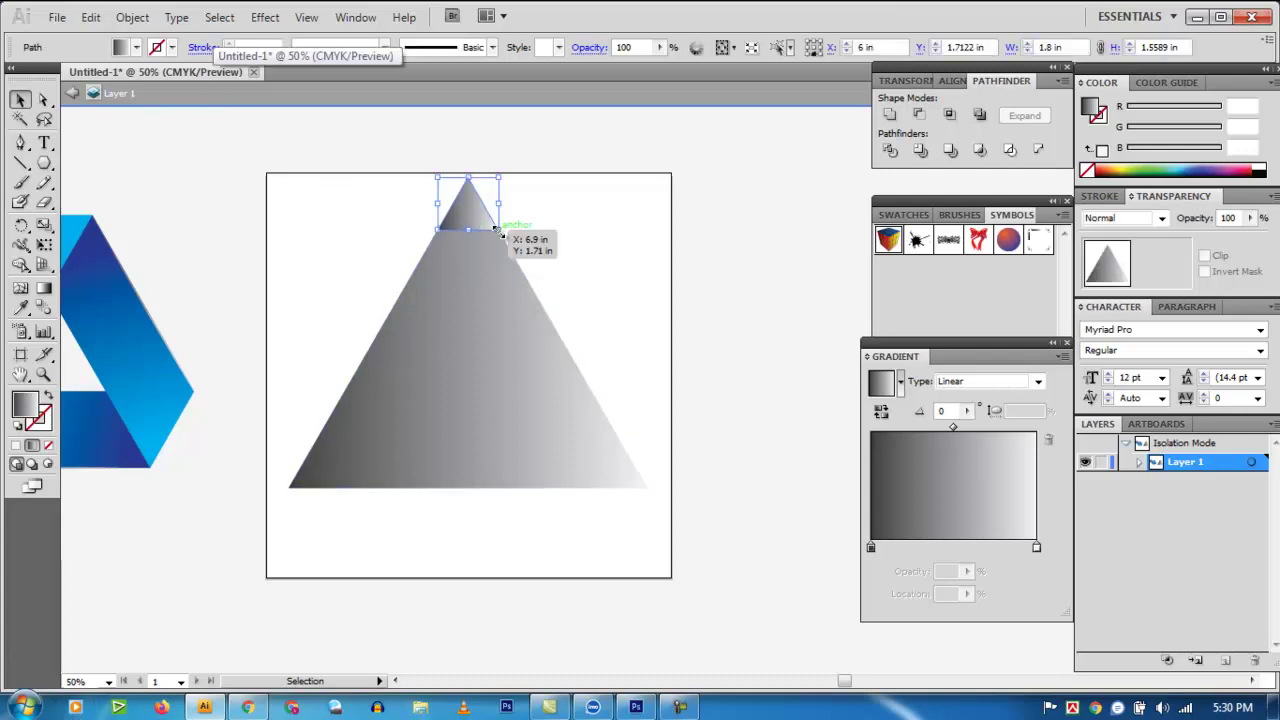
pyautogui.moveTo(500, 231); pyautogui.dragTo(513, 241)
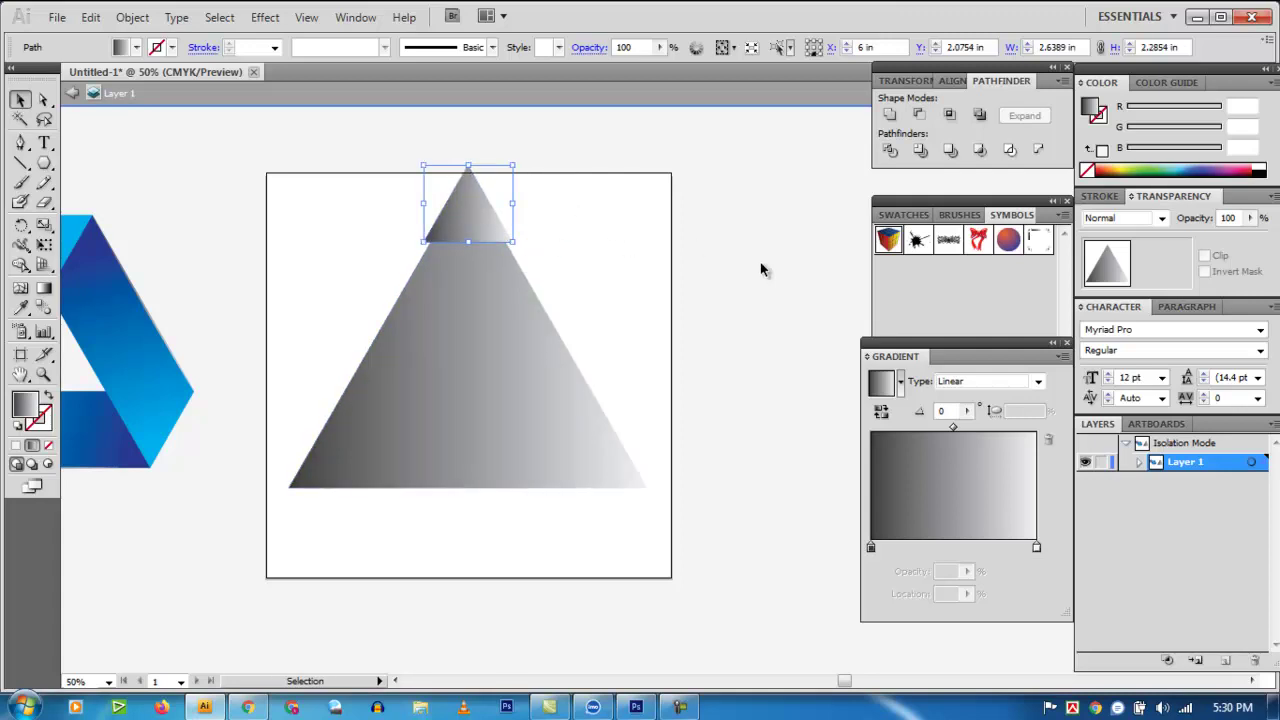
pyautogui.press('Down')
pyautogui.press('Down')
pyautogui.press('Down')
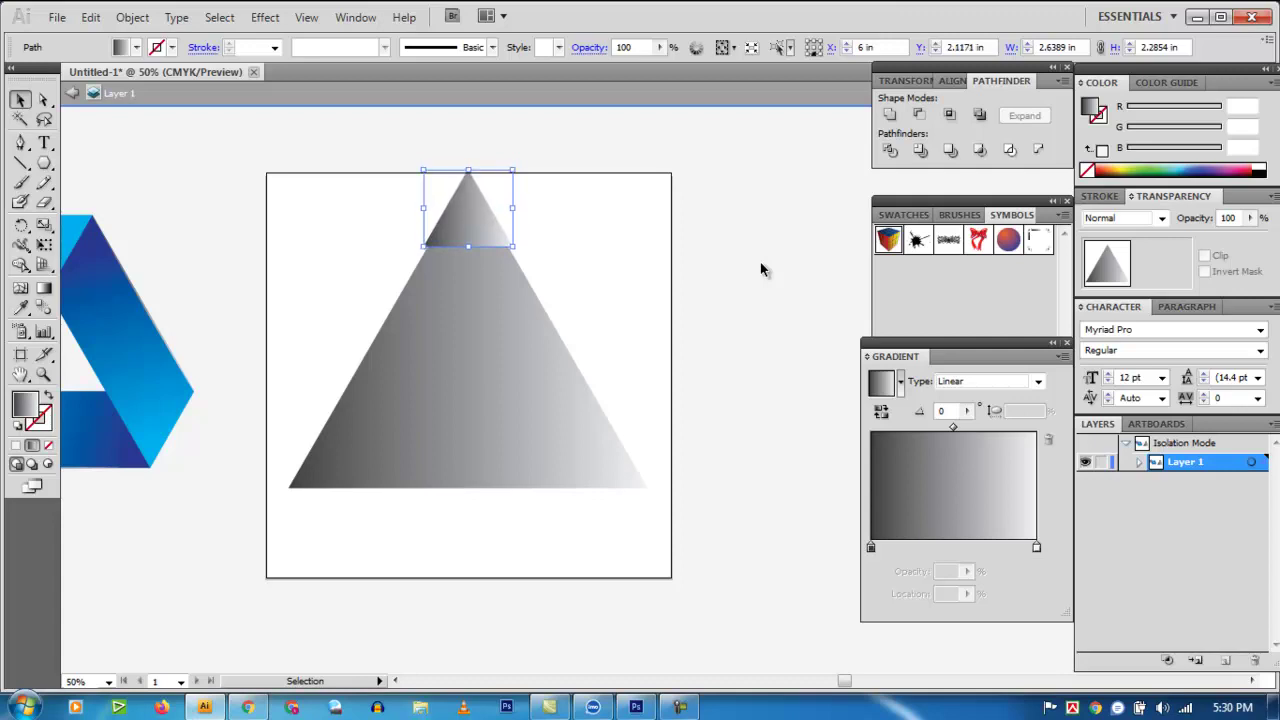
pyautogui.press('Down')
pyautogui.press('Down')
pyautogui.press('Down')
pyautogui.press('Down')
pyautogui.press('Down')
pyautogui.press('Down')
pyautogui.press('Down')
pyautogui.press('Down')
pyautogui.press('Down')
pyautogui.press('Down')
pyautogui.press('Down')
pyautogui.press('Down')
pyautogui.press('Down')
pyautogui.press('Down')
pyautogui.press('Down')
pyautogui.press('Down')
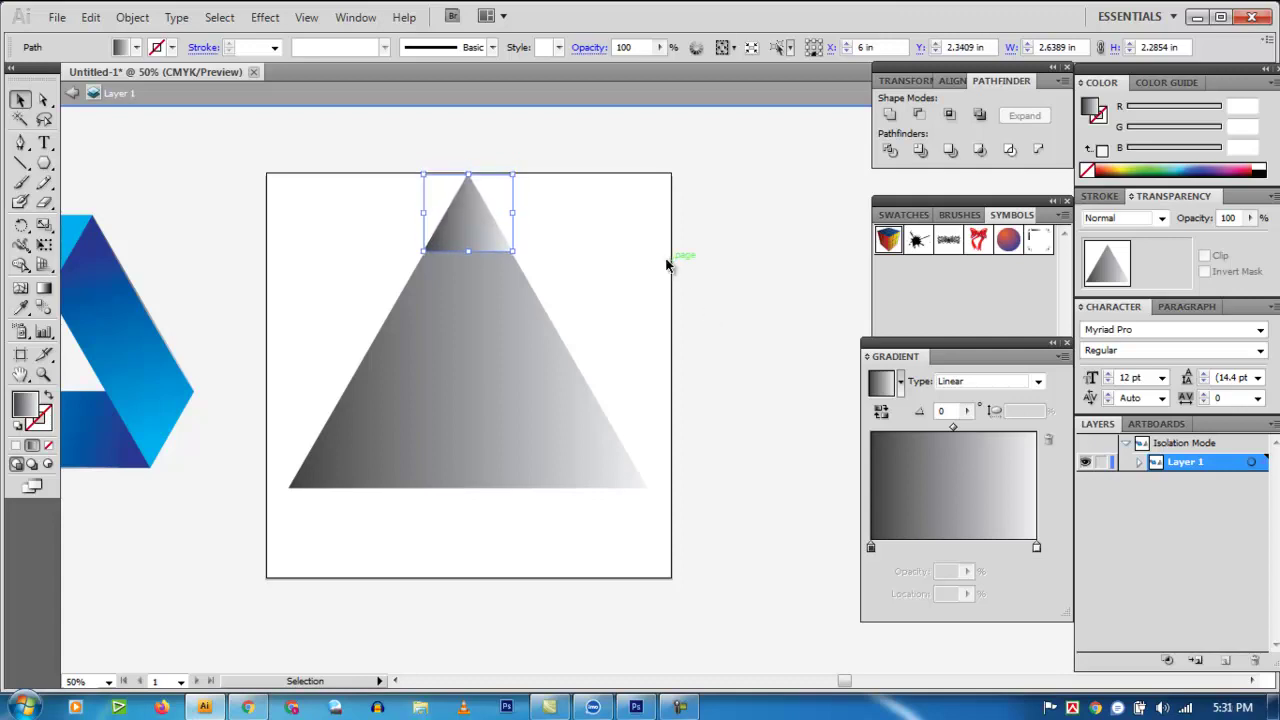
# Step: Fine-tune the small triangle's vertical position so its tip and sides coincide with the large triangle's apex, at about Y 2.41 in
pyautogui.click(571, 234)
pyautogui.click(474, 223)
pyautogui.click(590, 285)
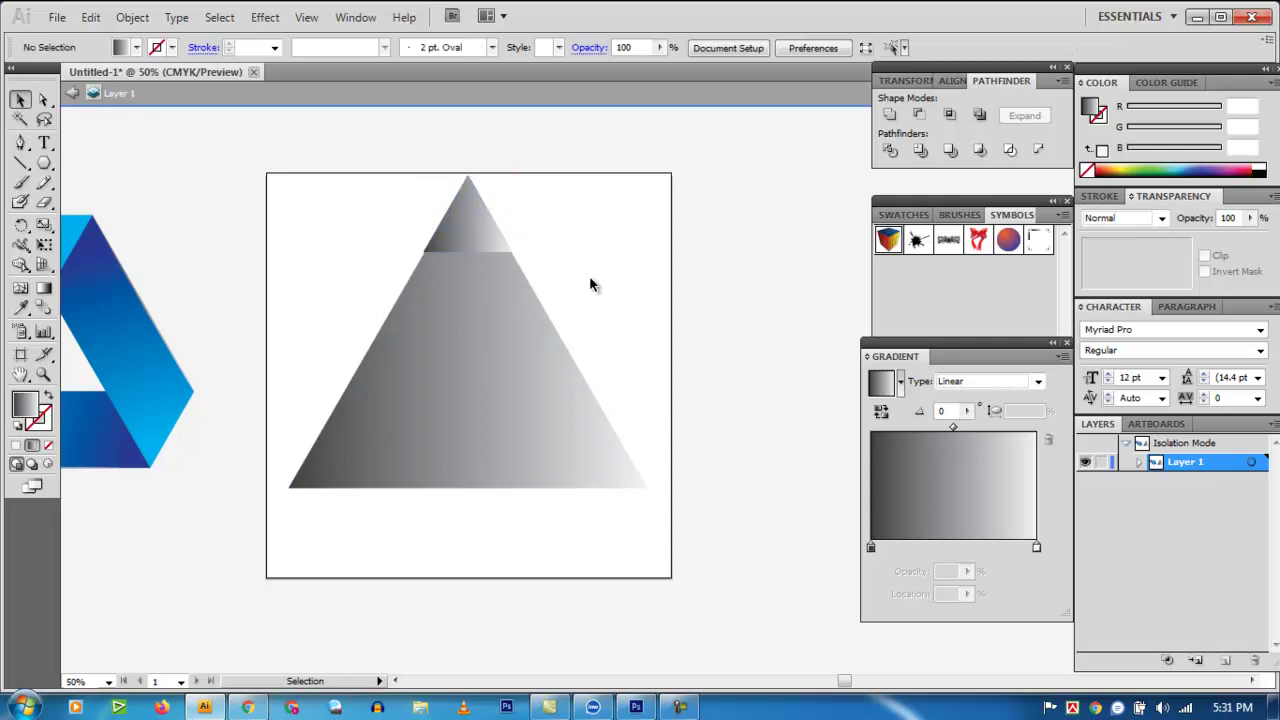
pyautogui.click(474, 231)
pyautogui.click(605, 255)
pyautogui.click(468, 212)
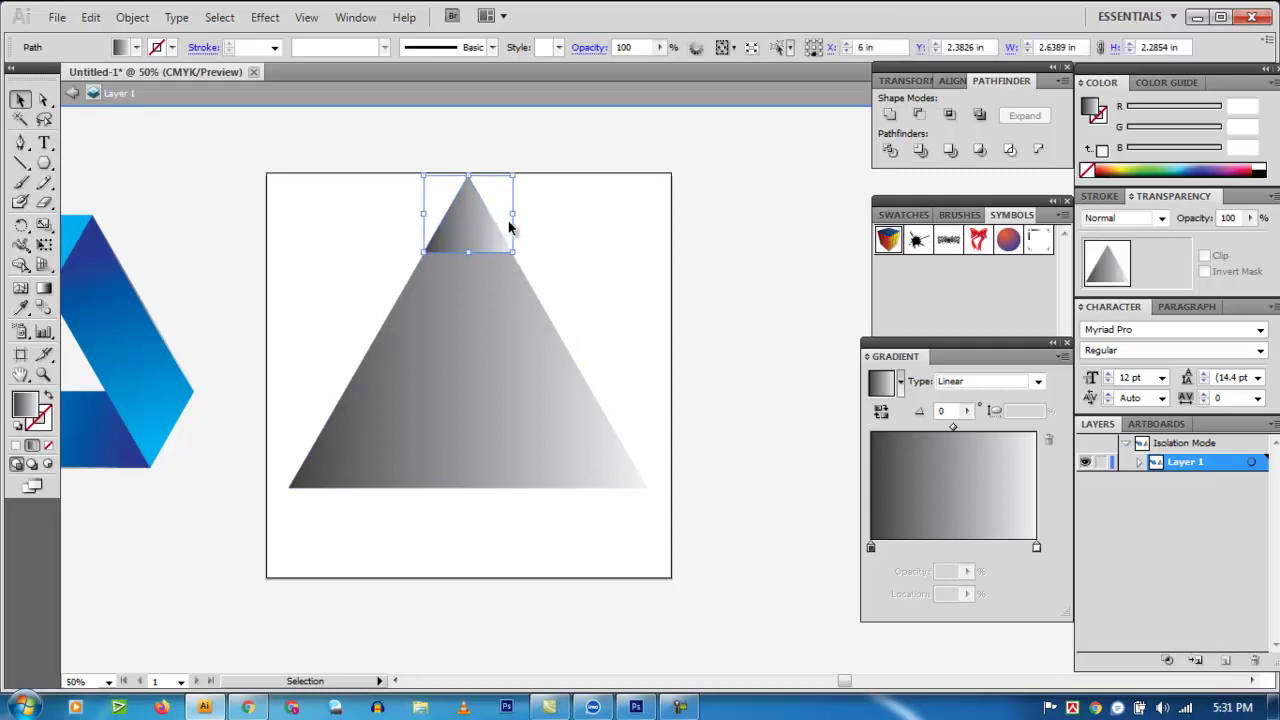
pyautogui.click(629, 259)
pyautogui.click(483, 237)
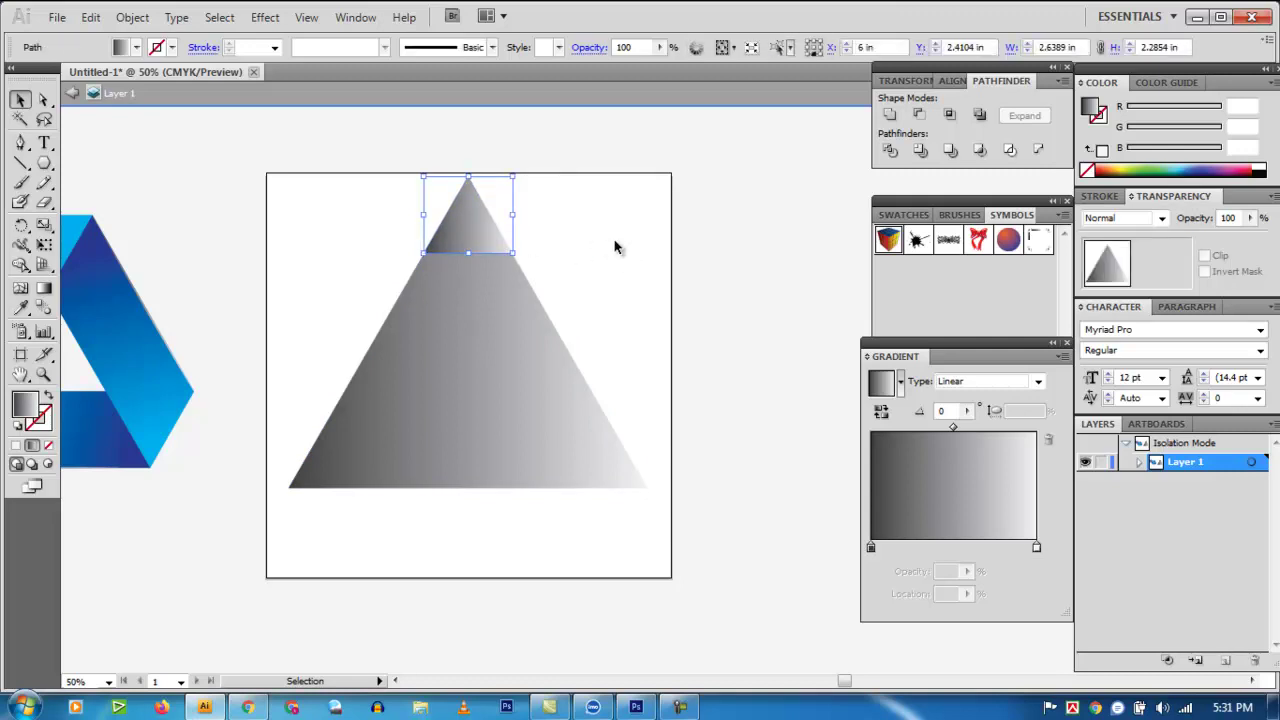
pyautogui.click(605, 243)
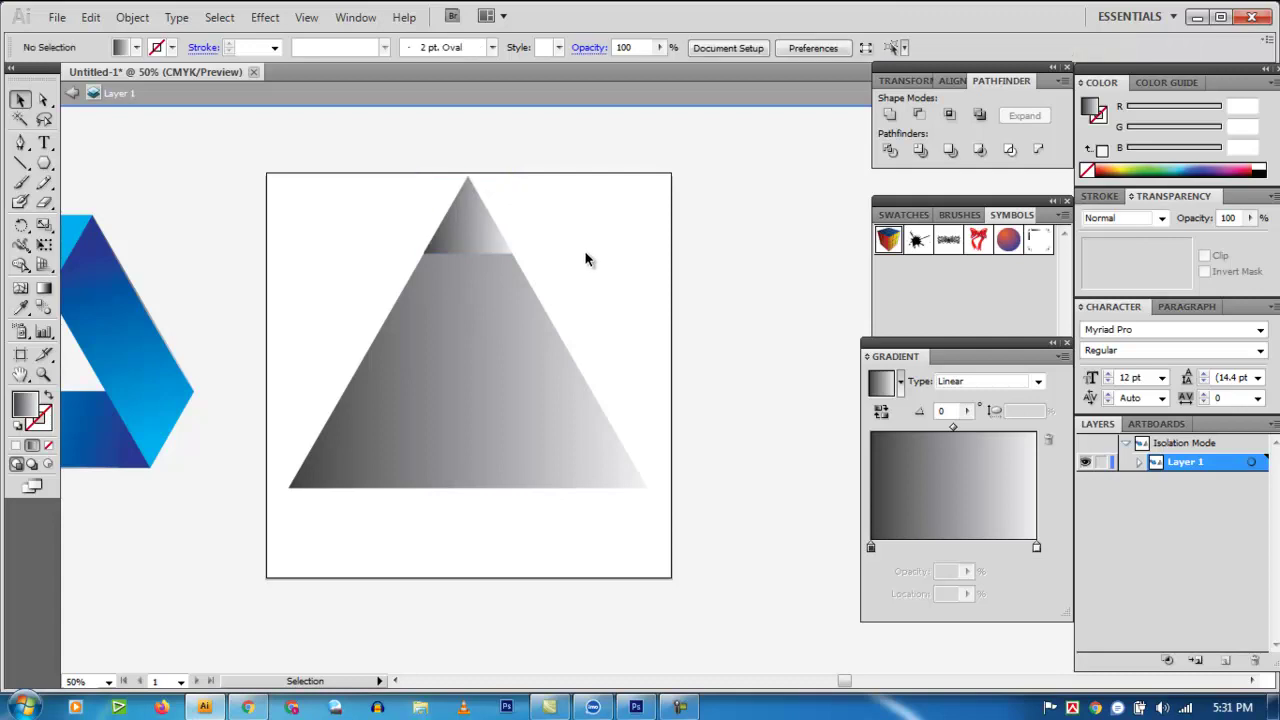
# Step: Copy the small triangle into both lower corners of the large triangle
pyautogui.click(482, 234)
pyautogui.moveTo(482, 234); pyautogui.dragTo(338, 467)
pyautogui.click(657, 363)
pyautogui.click(620, 466)
pyautogui.click(635, 336)
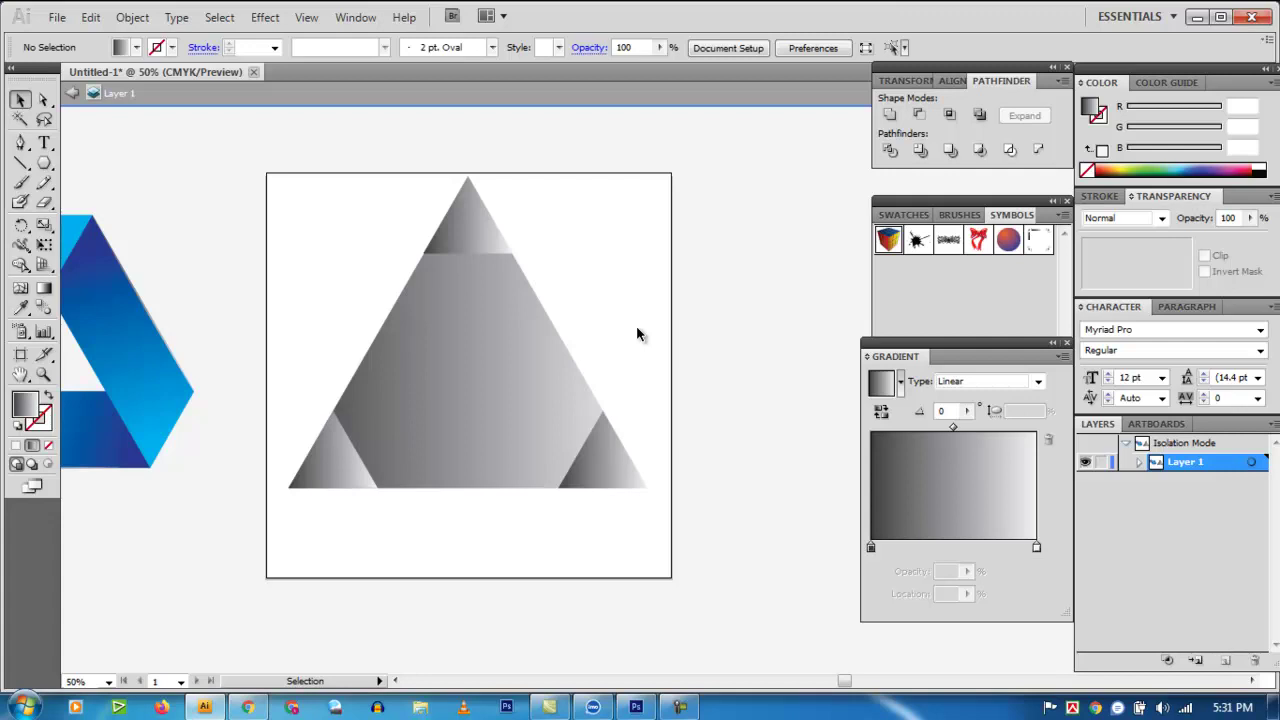
# Step: Apply Divide to the large triangle and the small apex triangle, and ungroup the pieces
pyautogui.click(481, 233)
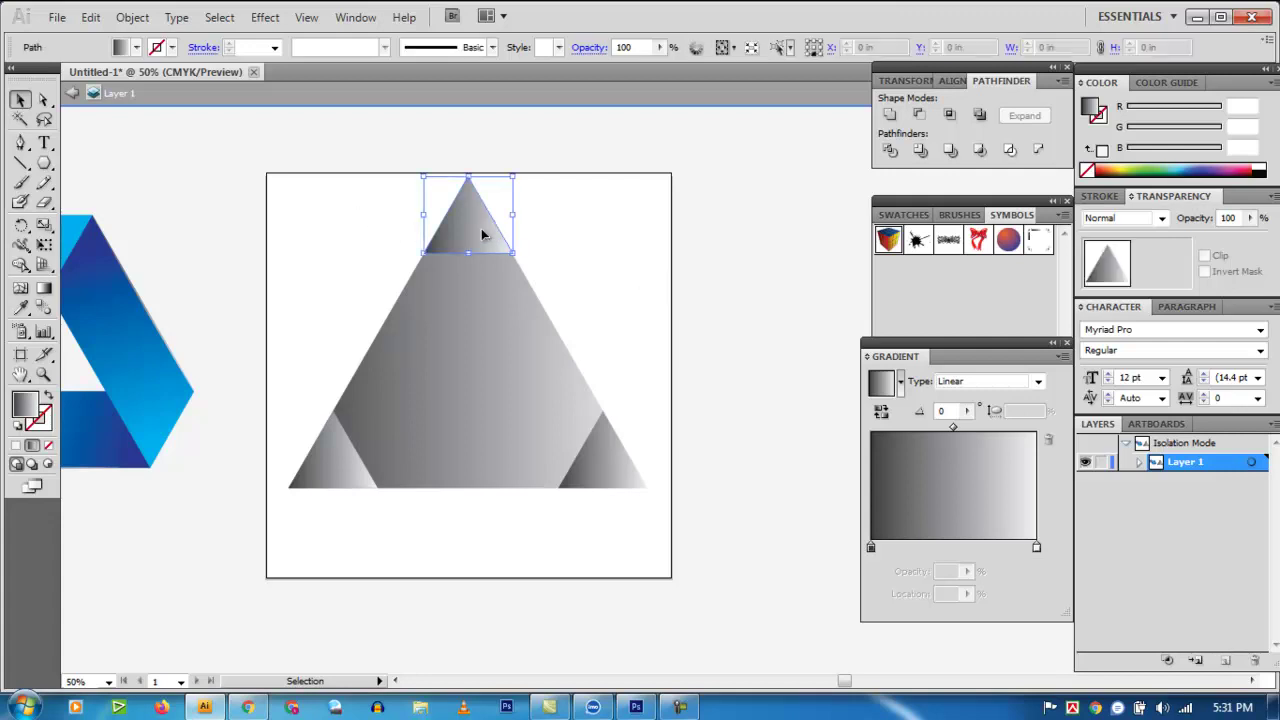
pyautogui.click(627, 233)
pyautogui.moveTo(362, 224); pyautogui.dragTo(462, 292)
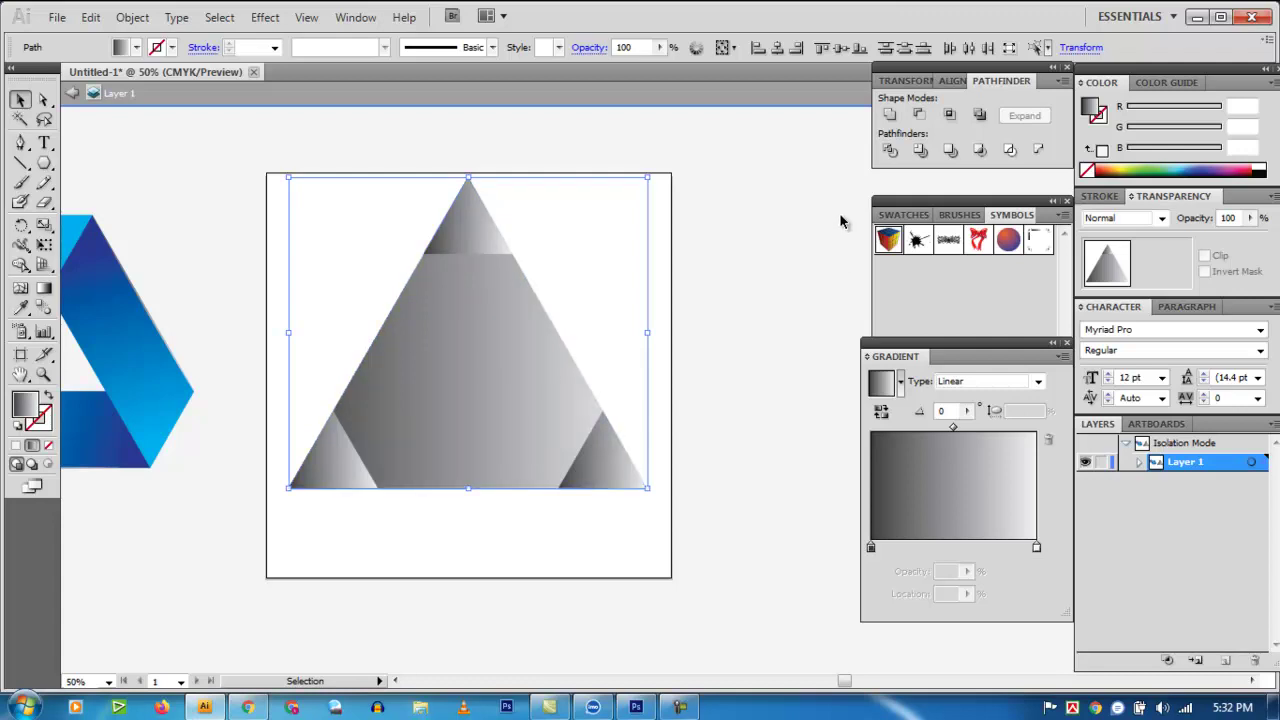
pyautogui.click(892, 155)
pyautogui.rightClick(495, 318)
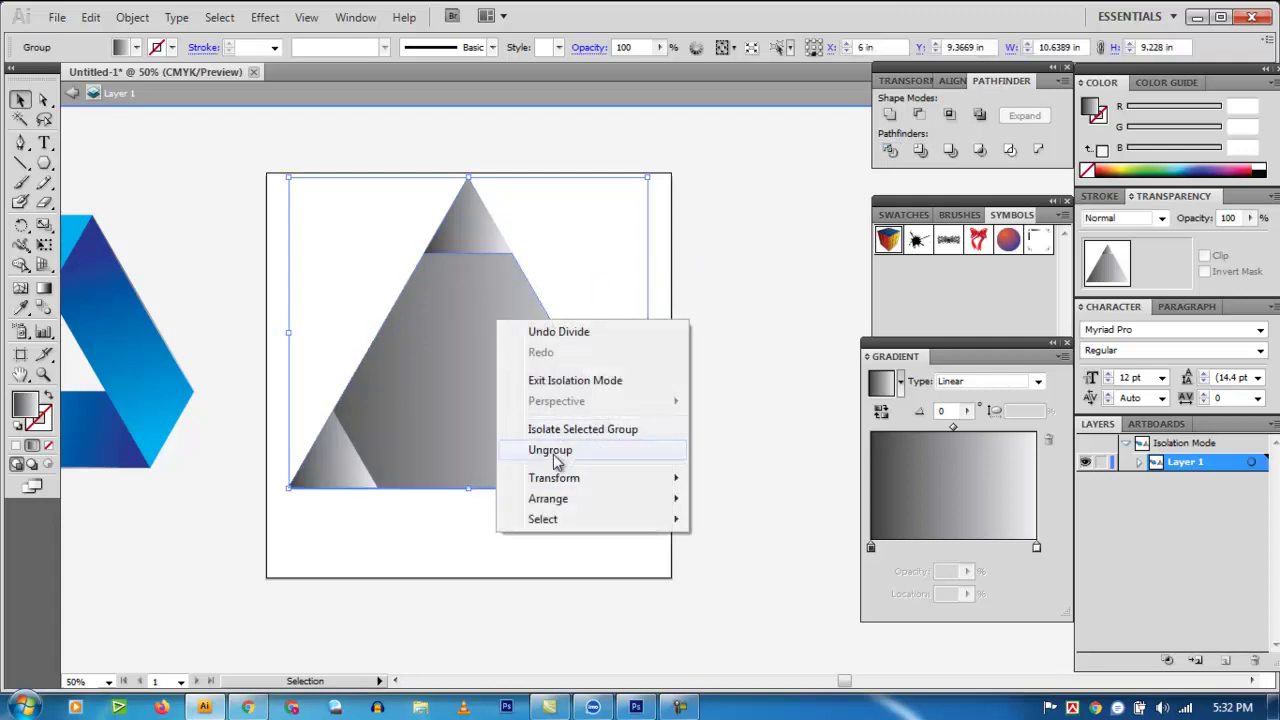
pyautogui.click(556, 452)
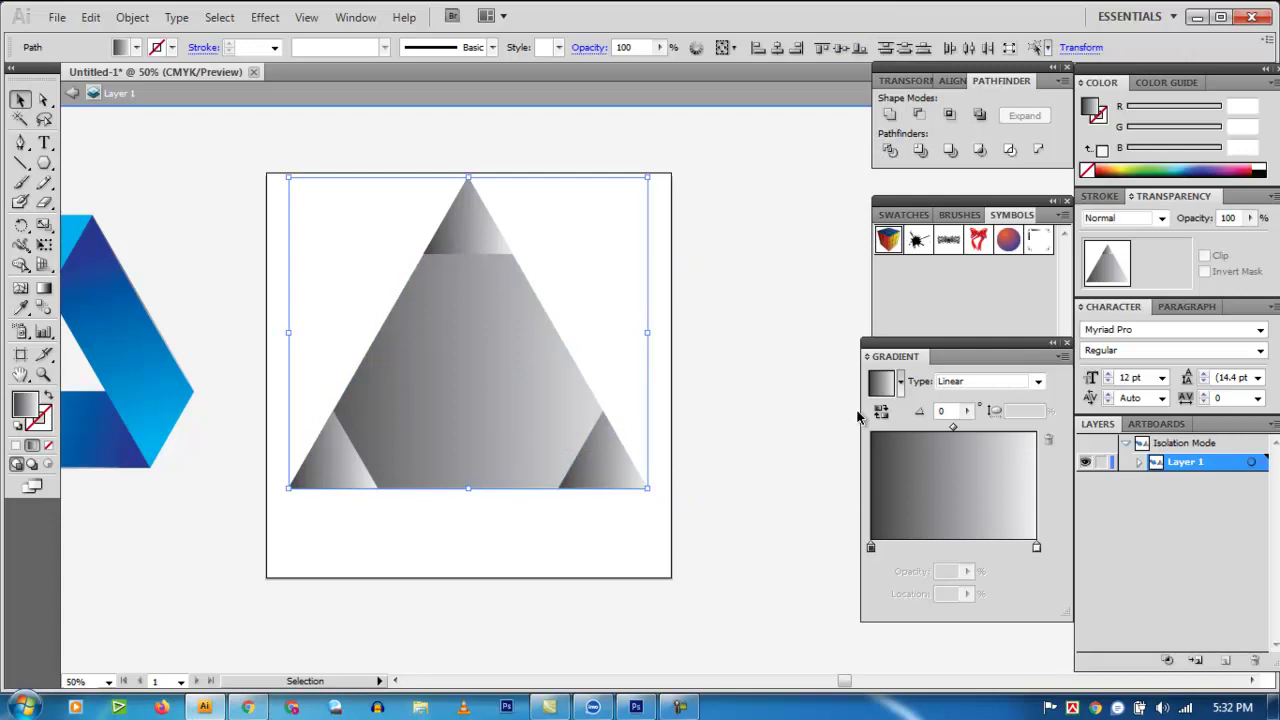
# Step: Try to delete the small triangle in the lower-right corner, and undo the deletion
pyautogui.rightClick(375, 358)
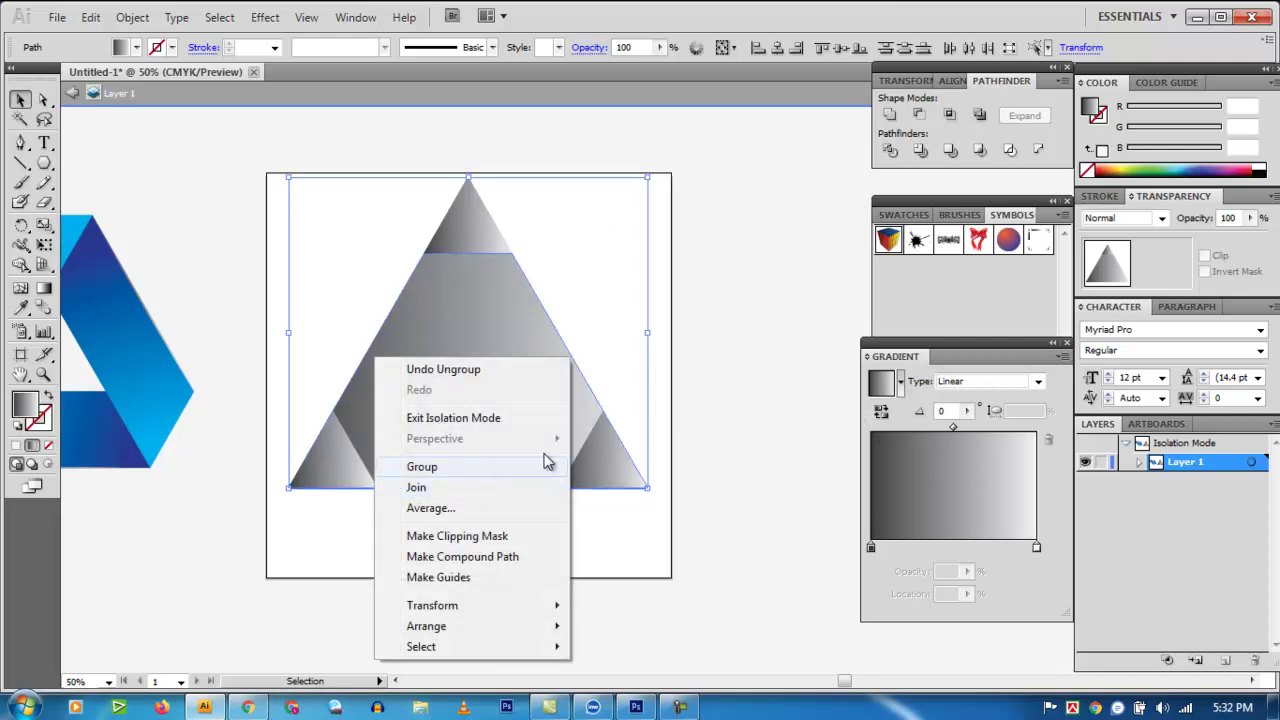
pyautogui.click(634, 398)
pyautogui.click(620, 458)
pyautogui.press('Delete')
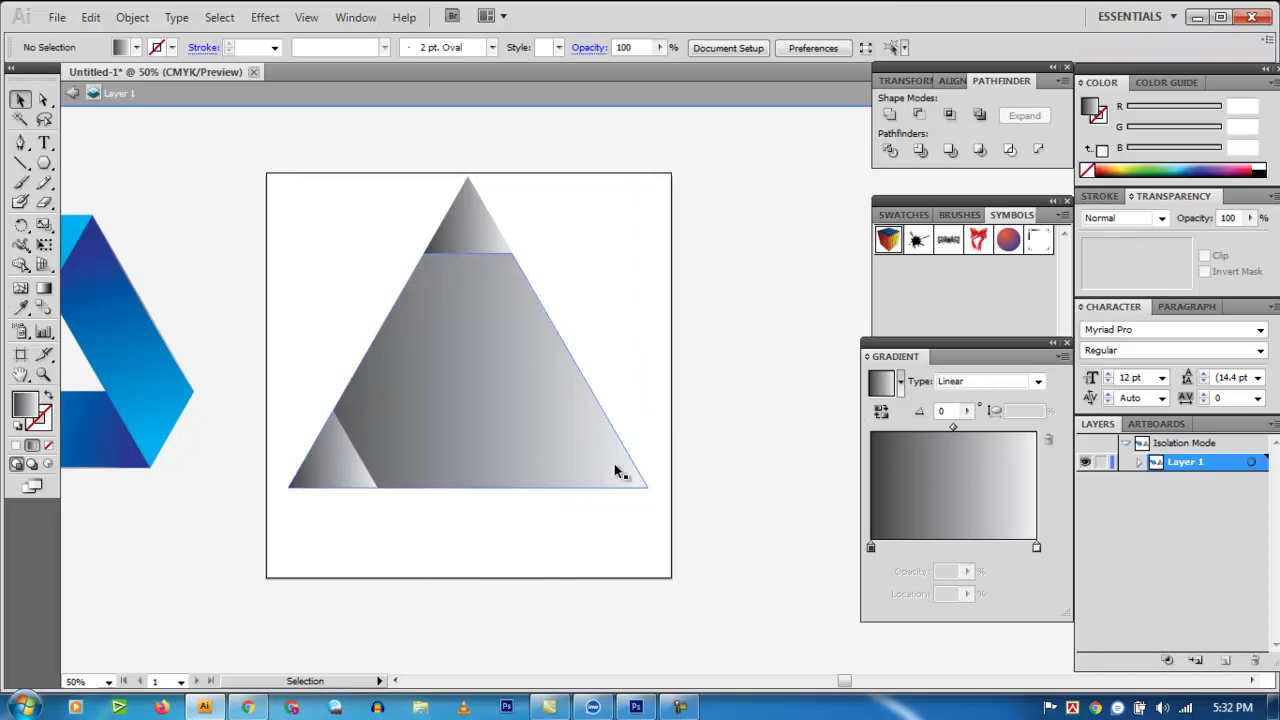
pyautogui.click(614, 472)
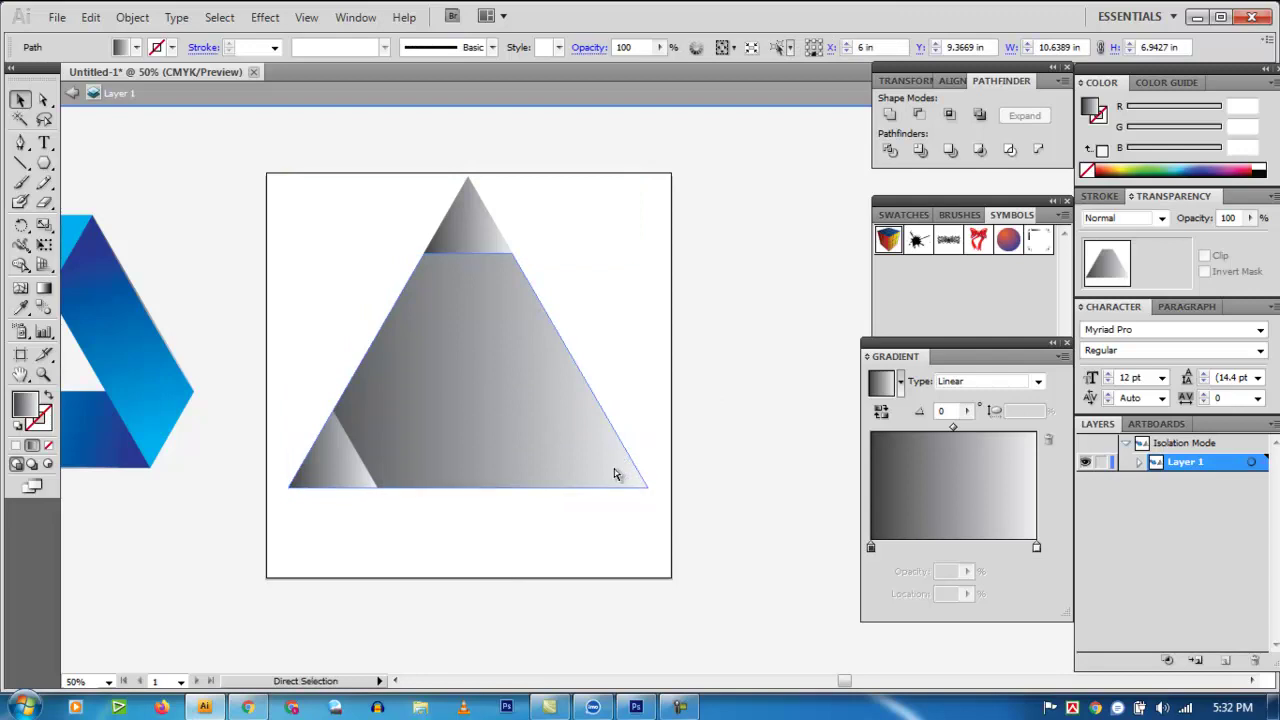
pyautogui.hotkey('ctrl', 'z')
pyautogui.click(547, 115)
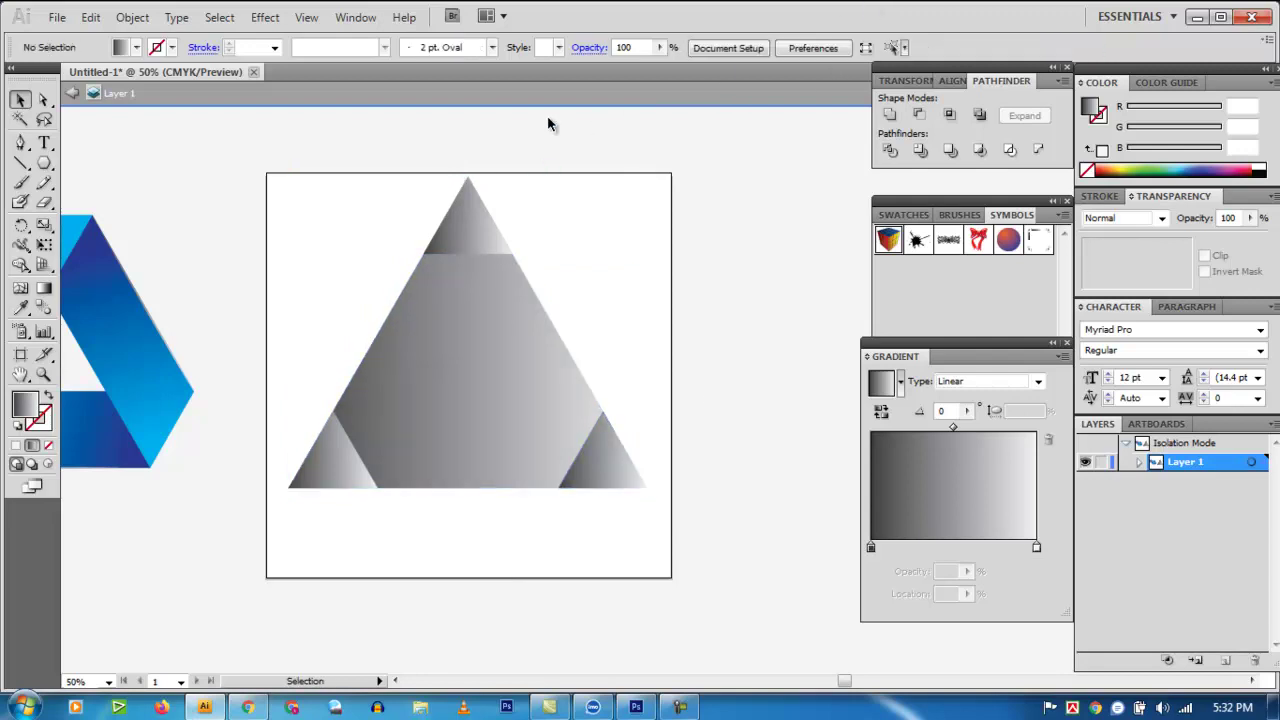
# Step: Divide the large triangle together with all three small corner triangles, and ungroup the resulting pieces
pyautogui.moveTo(281, 173); pyautogui.dragTo(651, 557)
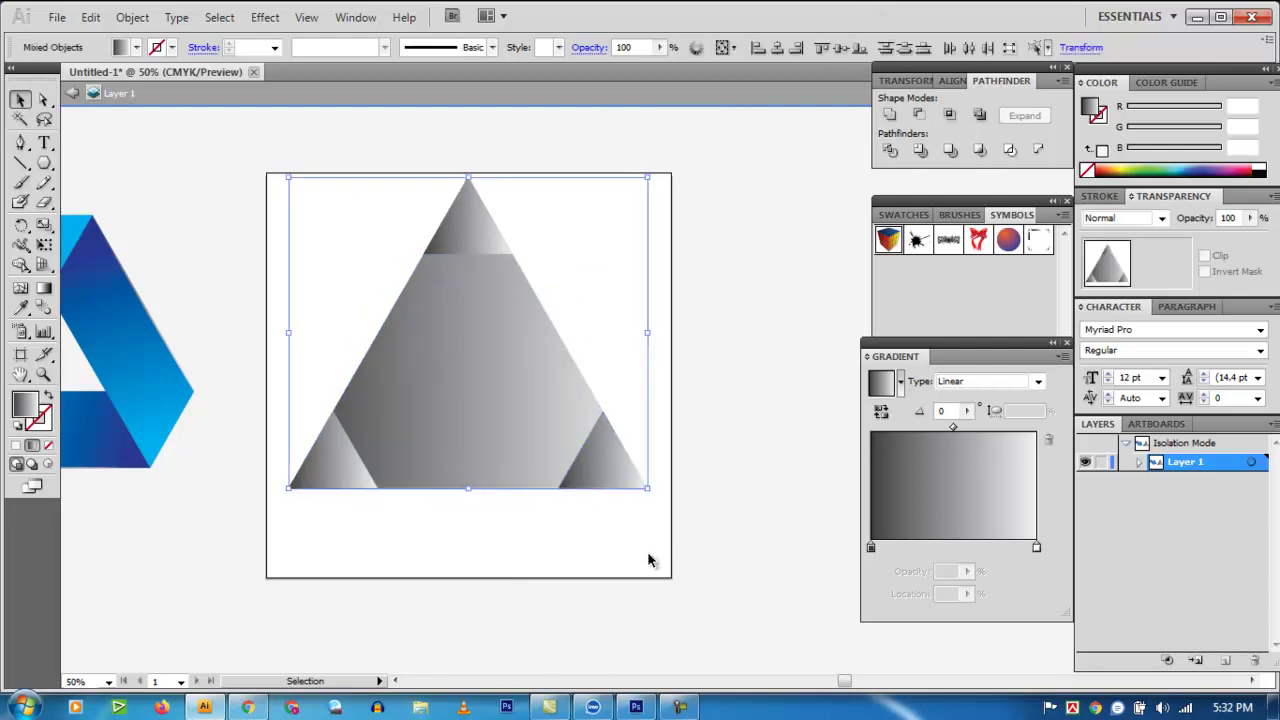
pyautogui.click(890, 152)
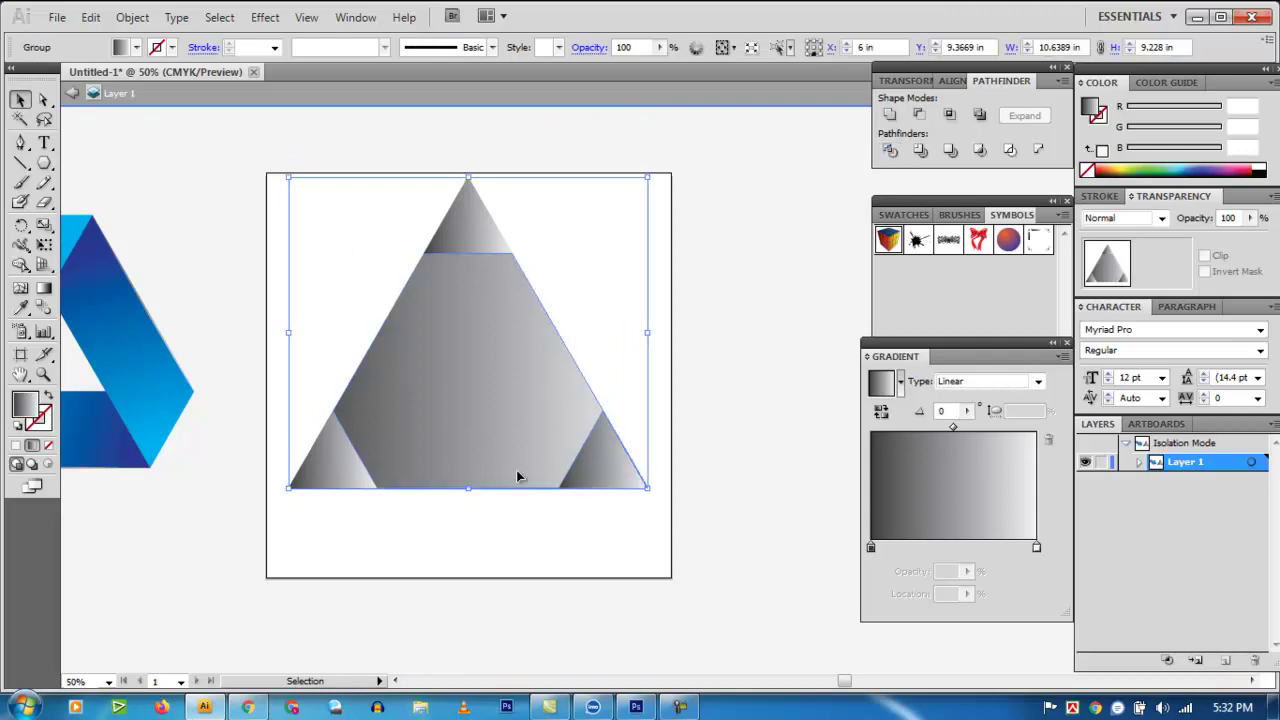
pyautogui.rightClick(500, 371)
pyautogui.click(583, 501)
pyautogui.click(732, 437)
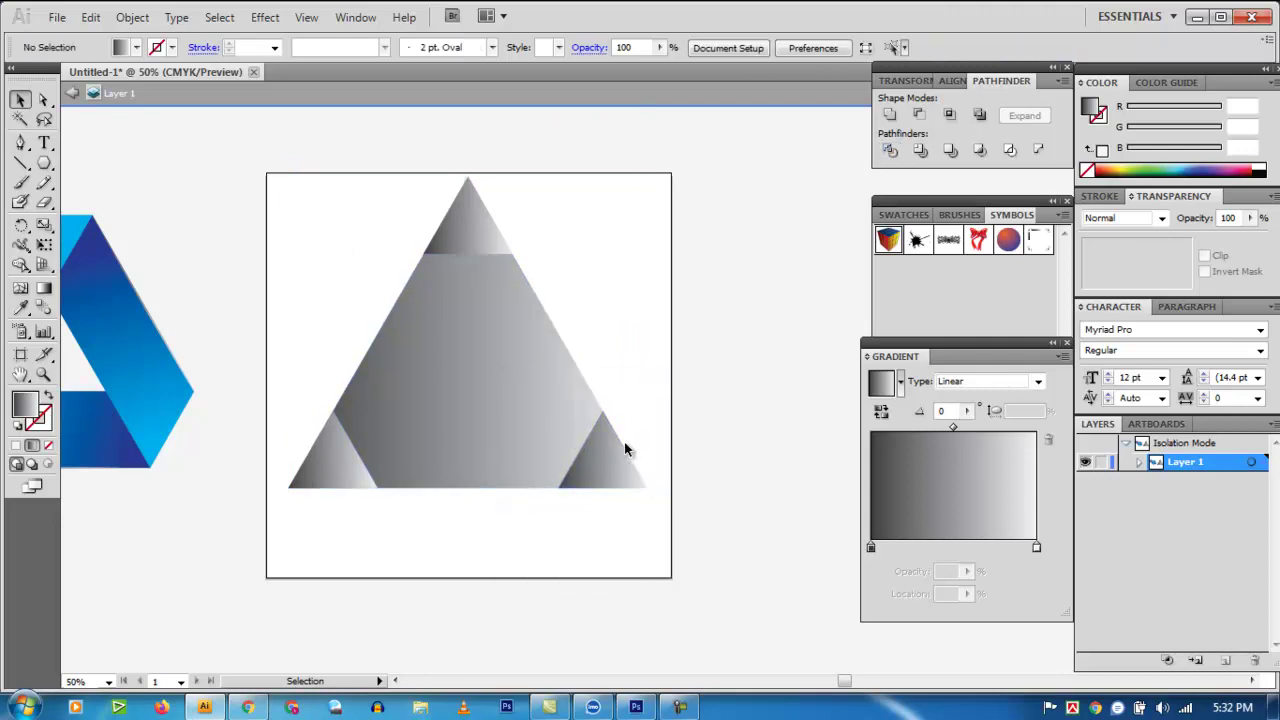
# Step: Delete the three small triangles from the corners of the large triangle
pyautogui.click(613, 454)
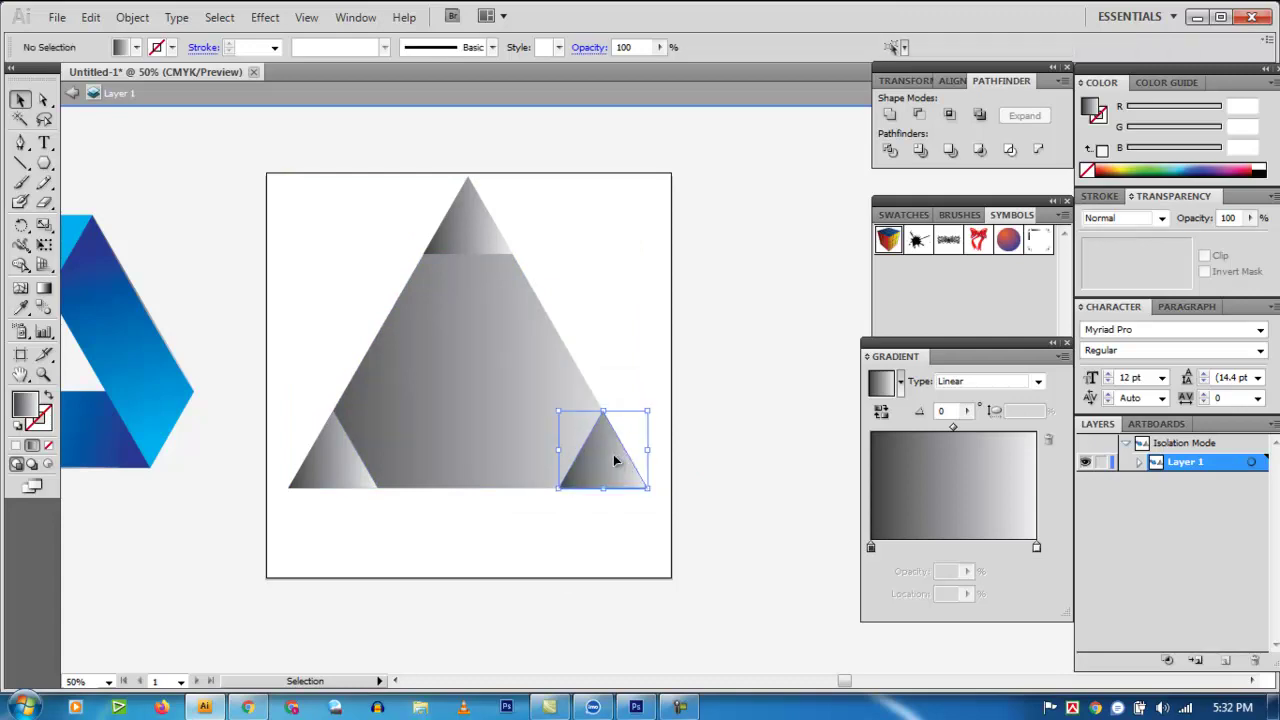
pyautogui.press('Delete')
pyautogui.click(478, 212)
pyautogui.press('Delete')
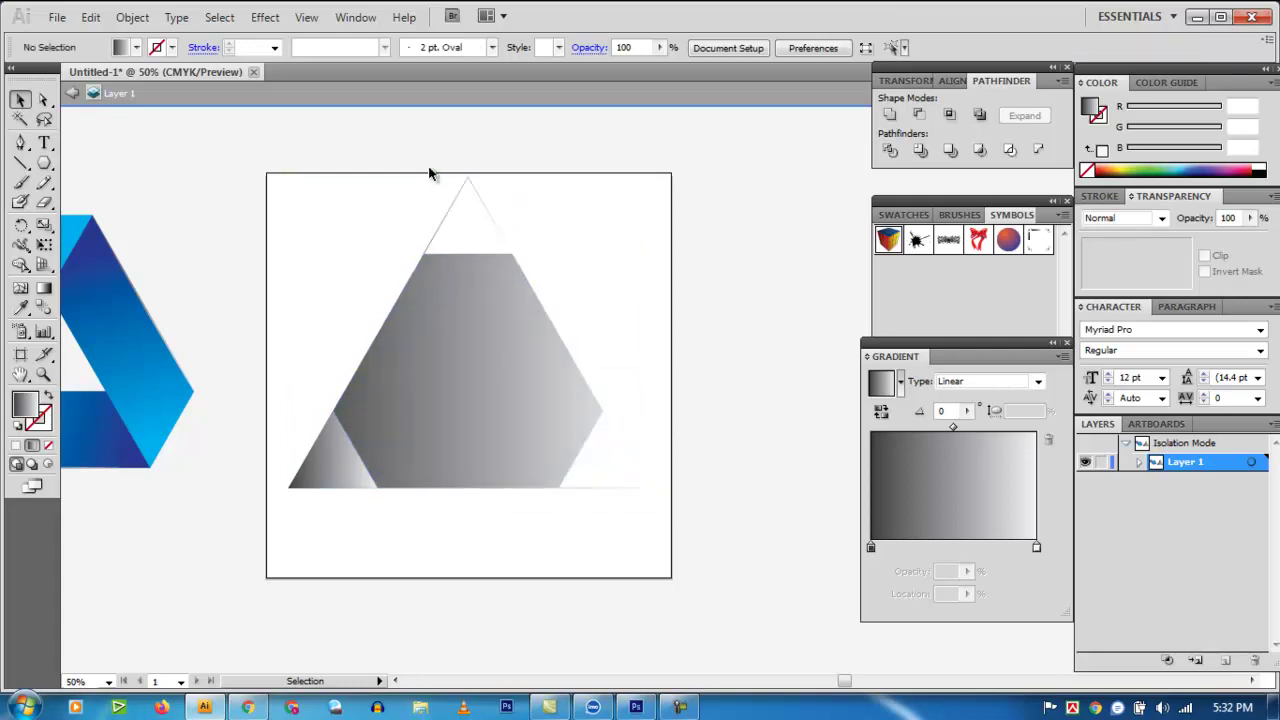
pyautogui.click(478, 220)
pyautogui.press('Delete')
pyautogui.click(318, 467)
pyautogui.press('Delete')
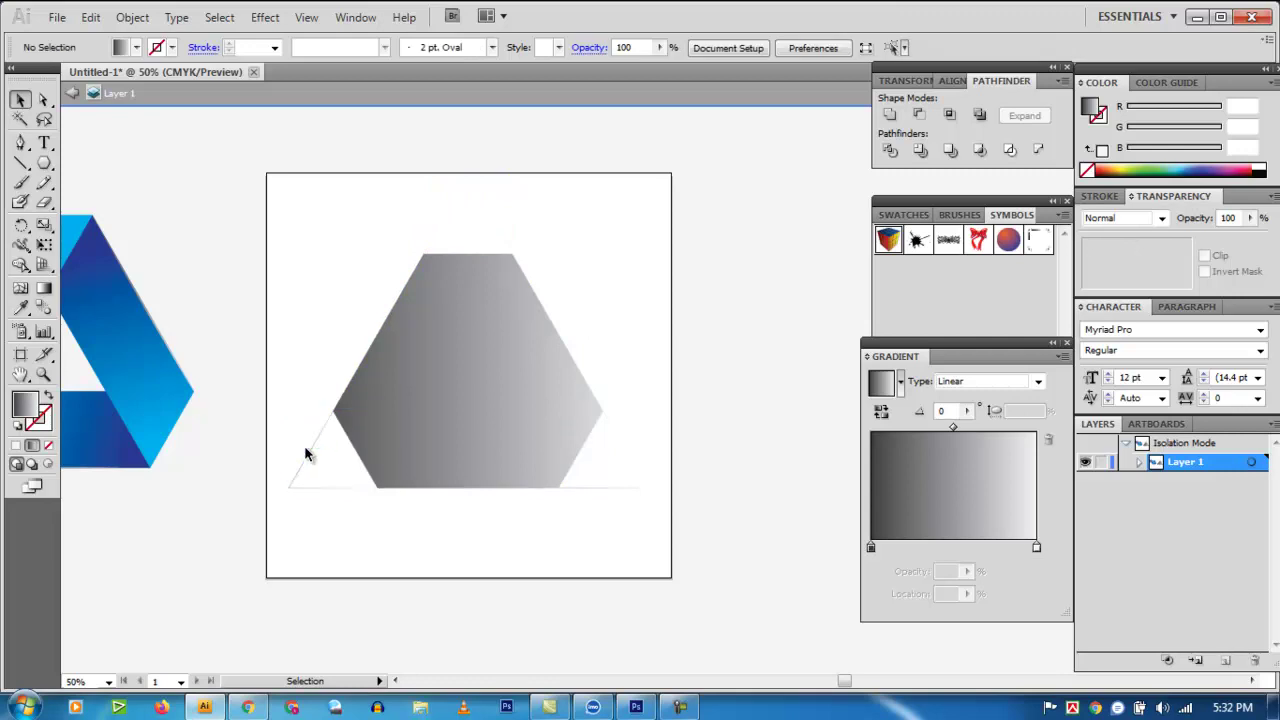
# Step: Delete the thin leftover slivers along the cut-off lower corners of the six-sided shape
pyautogui.moveTo(291, 414); pyautogui.dragTo(328, 495)
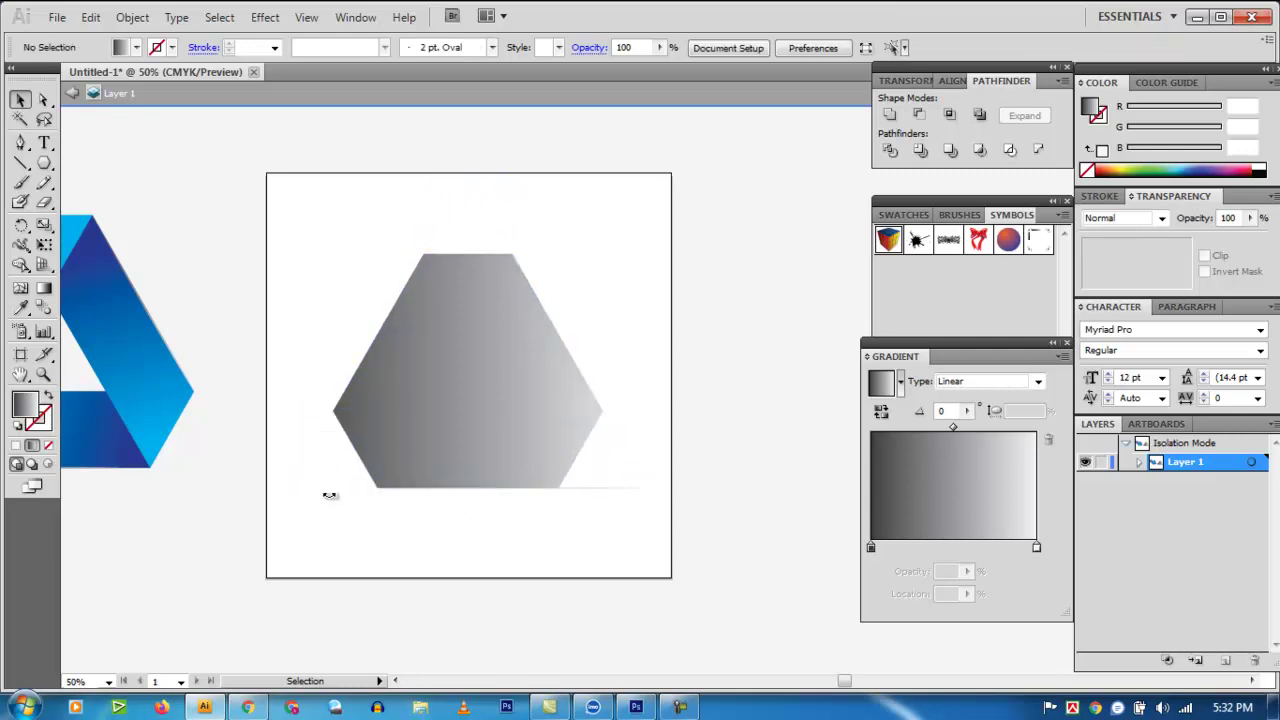
pyautogui.click(608, 488)
pyautogui.press('Delete')
pyautogui.click(621, 463)
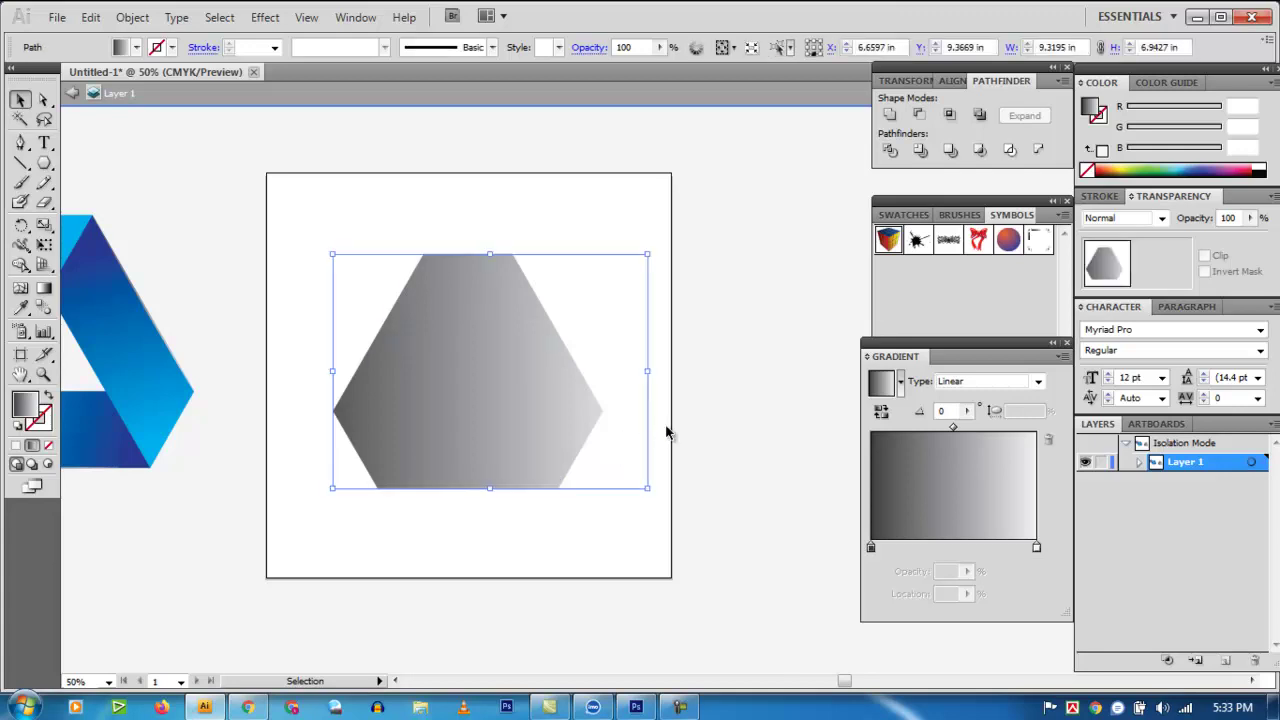
pyautogui.click(662, 431)
pyautogui.click(623, 443)
pyautogui.click(690, 446)
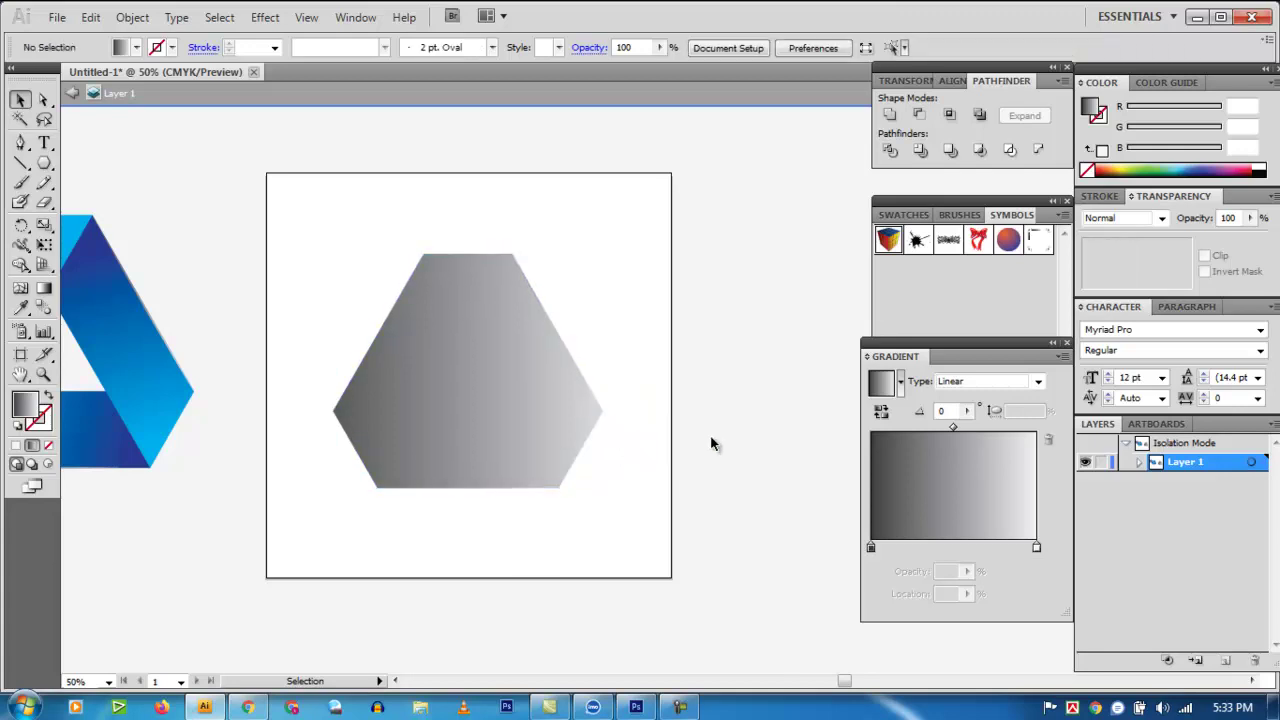
# Step: Draw a closed five-point Pen shape outward from the six-sided shape's lower-right edge, covering the leftover spike at that corner
pyautogui.press('p')
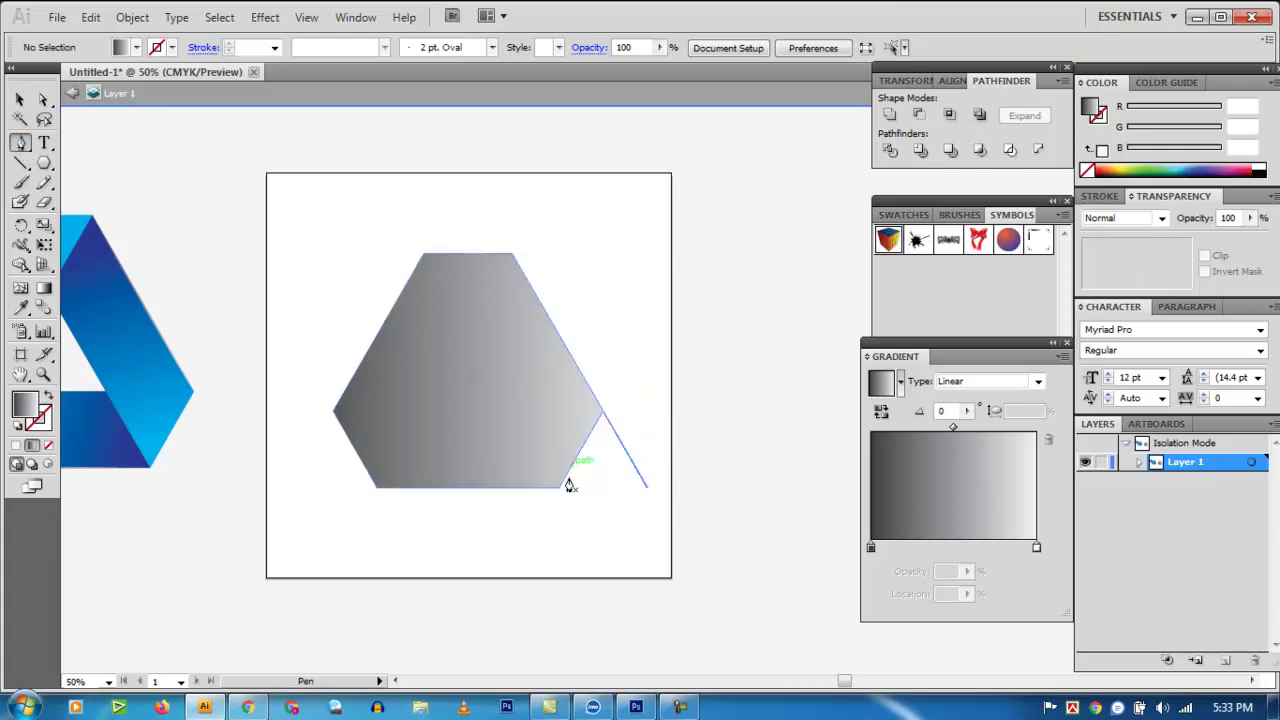
pyautogui.click(562, 492)
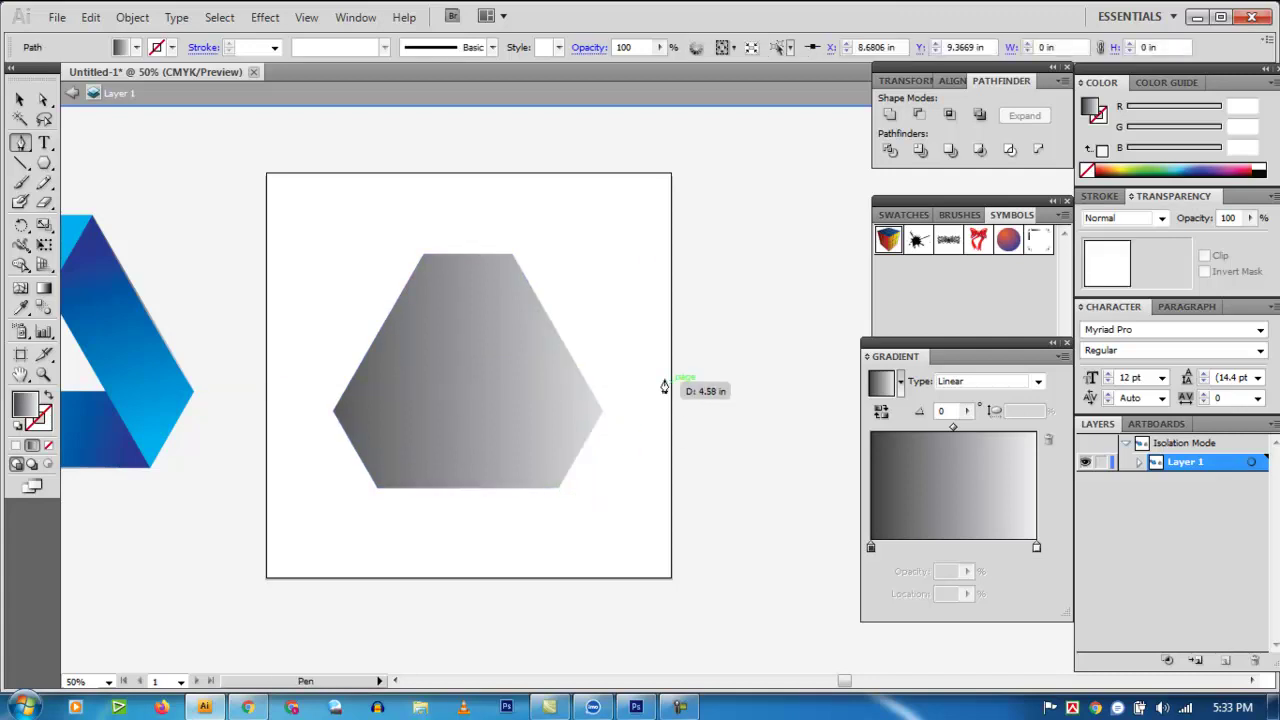
pyautogui.click(602, 412)
pyautogui.click(716, 406)
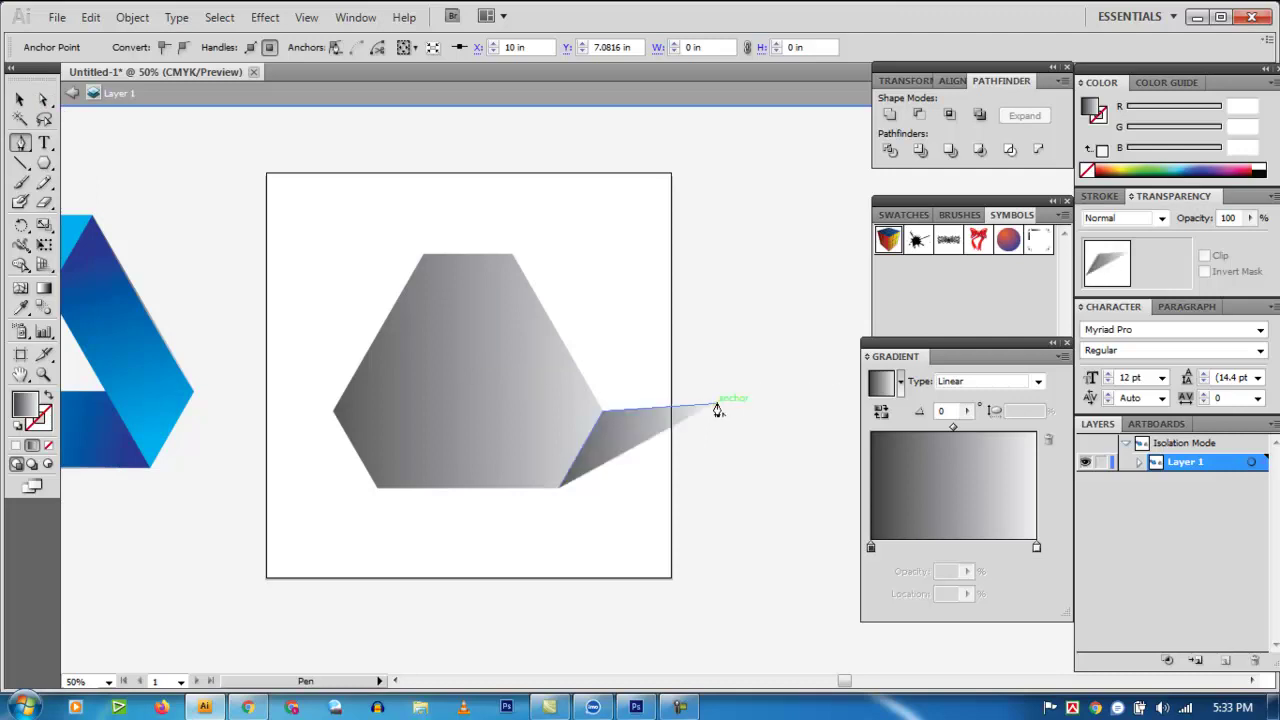
pyautogui.click(735, 444)
pyautogui.click(658, 578)
pyautogui.click(560, 488)
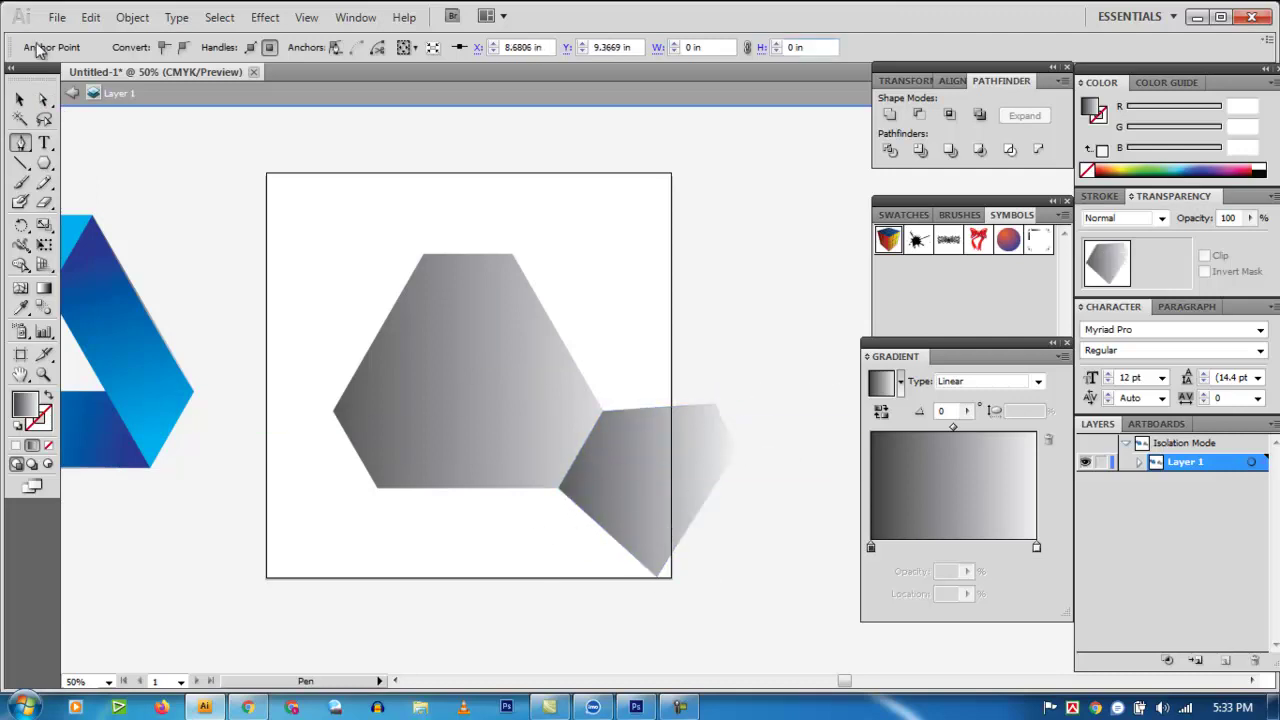
# Step: Divide the six-sided shape with the Pen-drawn shape and ungroup the resulting pieces
pyautogui.click(19, 99)
pyautogui.moveTo(609, 324); pyautogui.dragTo(562, 500)
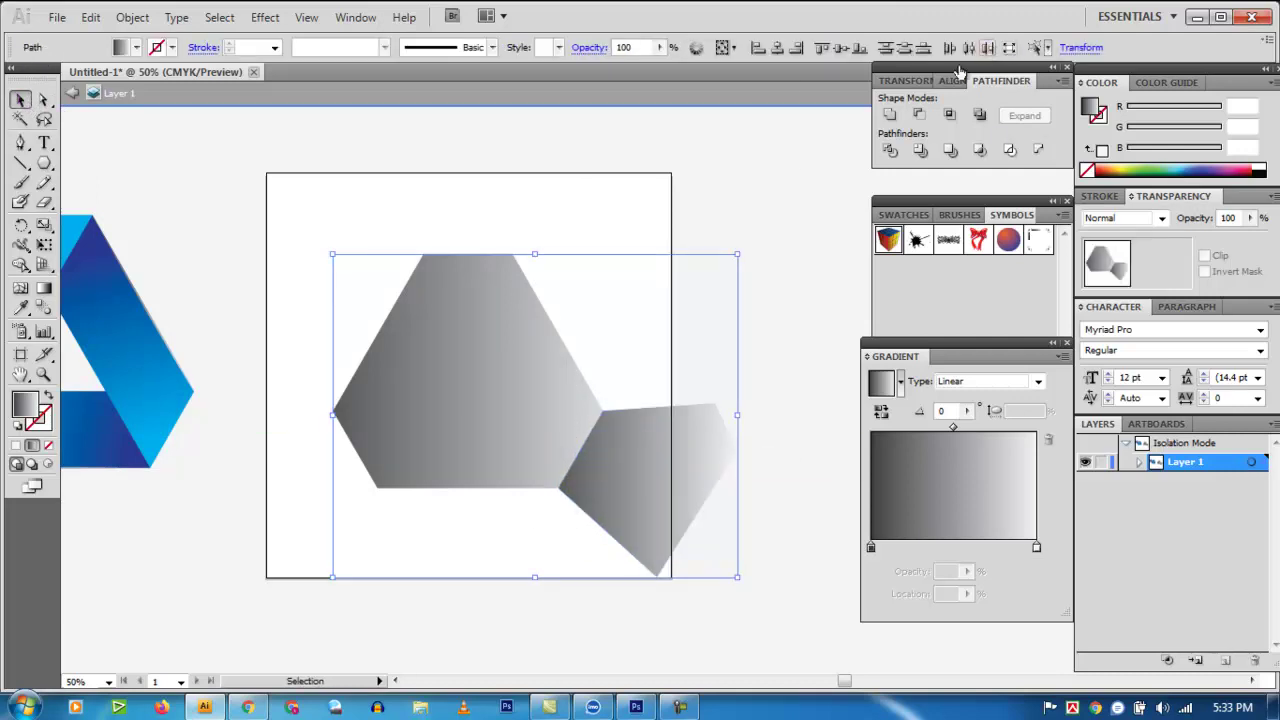
pyautogui.click(890, 149)
pyautogui.rightClick(586, 412)
pyautogui.click(630, 541)
pyautogui.click(651, 376)
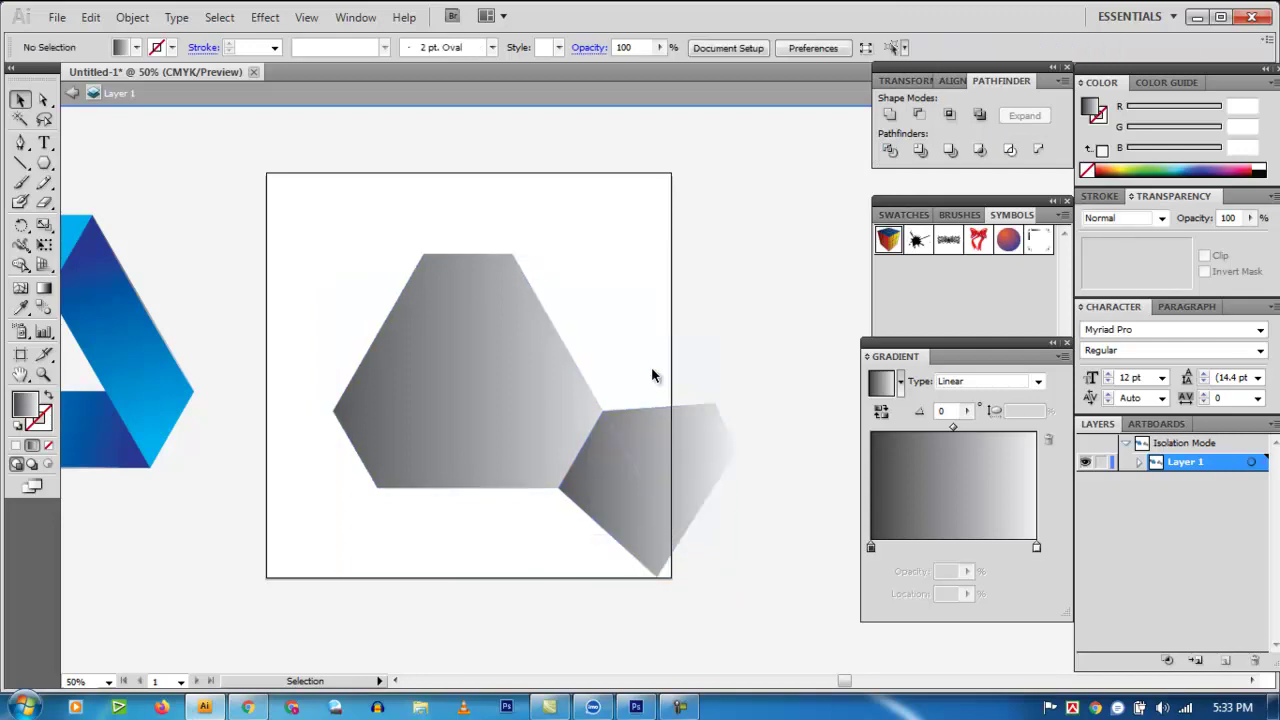
# Step: Delete the divided piece that sticks out beyond the six-sided shape's lower-right edge
pyautogui.click(617, 533)
pyautogui.press('Delete')
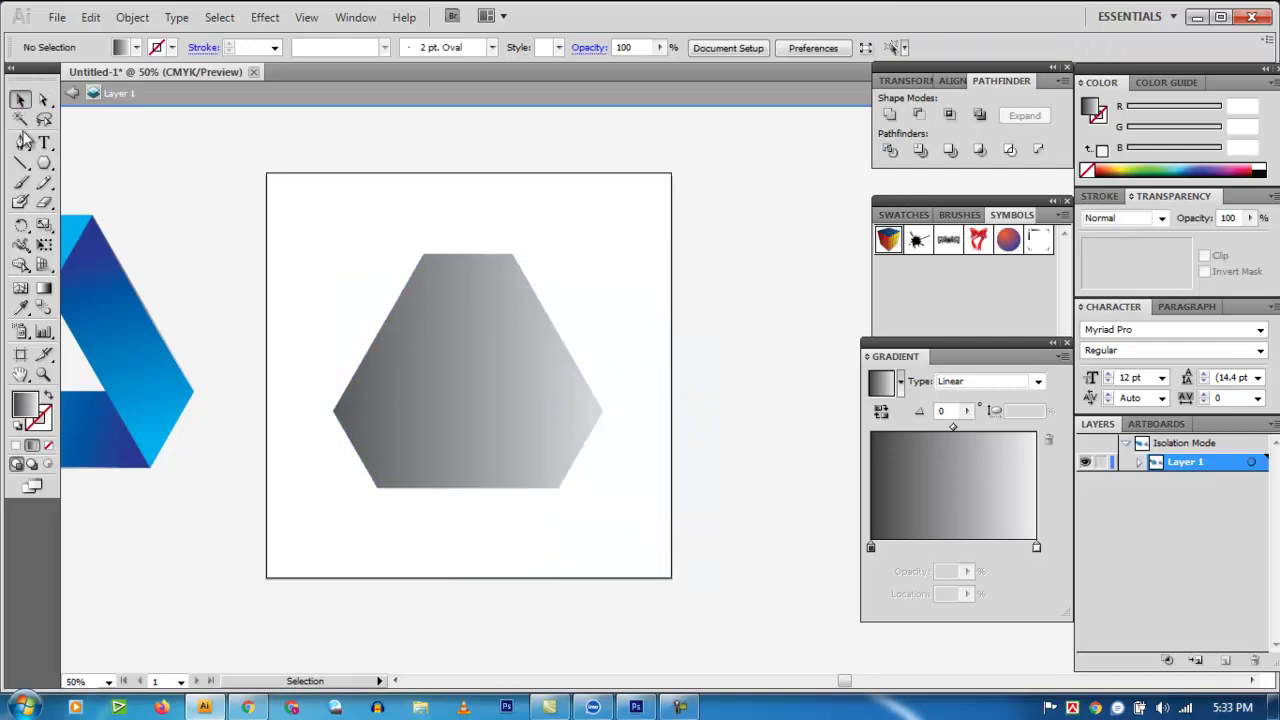
# Step: Draw a closed four-point Pen band along the six-sided shape's right side, from the top edge's two corners to the lower-right edge's two corners
pyautogui.press('p')
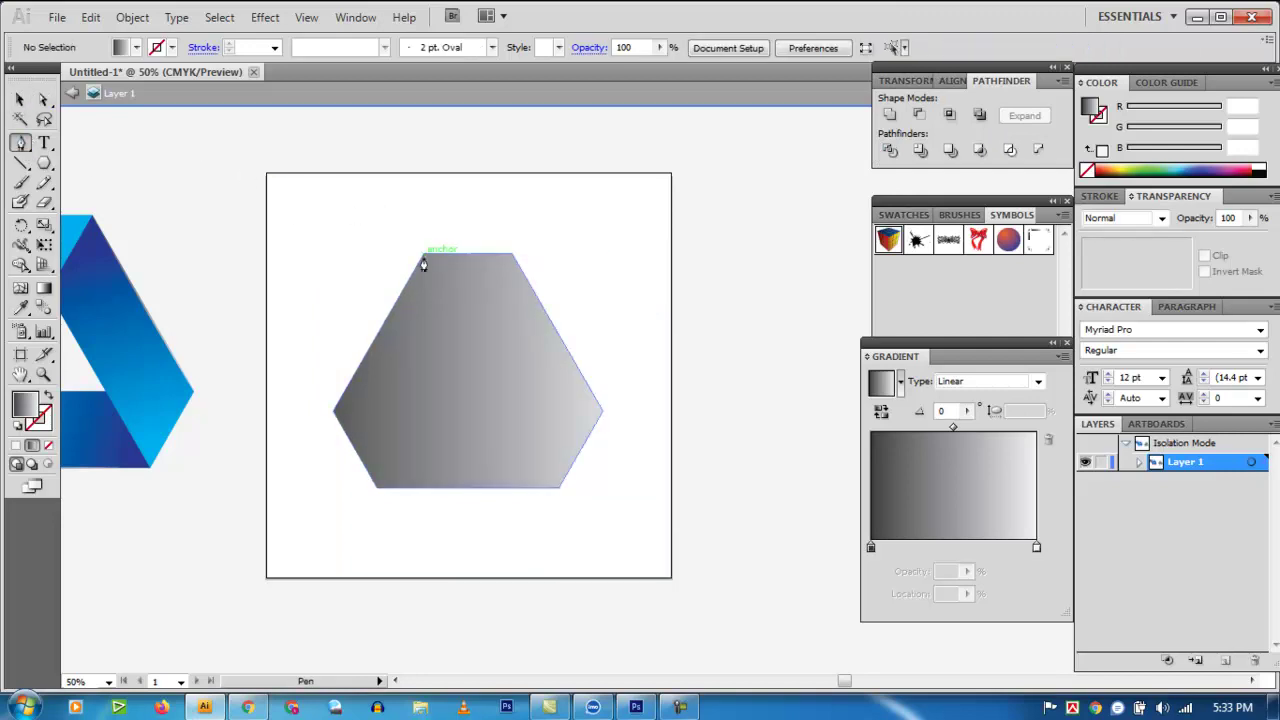
pyautogui.click(423, 264)
pyautogui.click(516, 258)
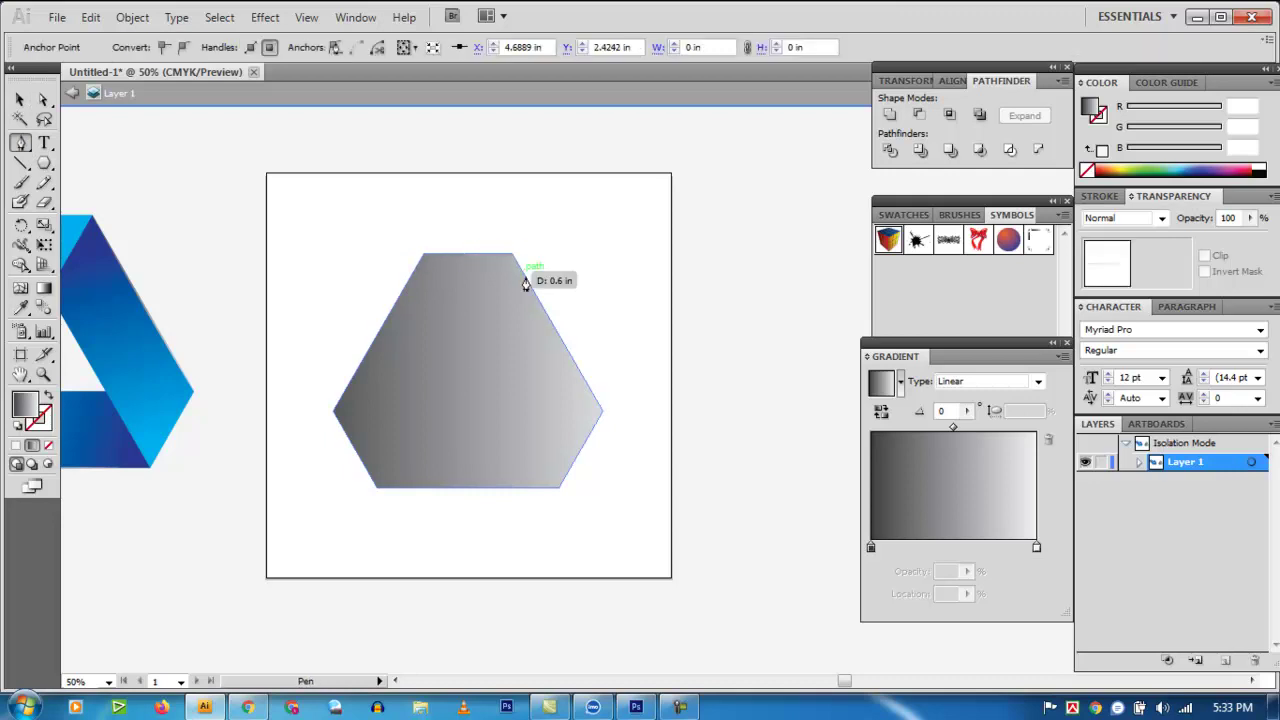
pyautogui.click(600, 412)
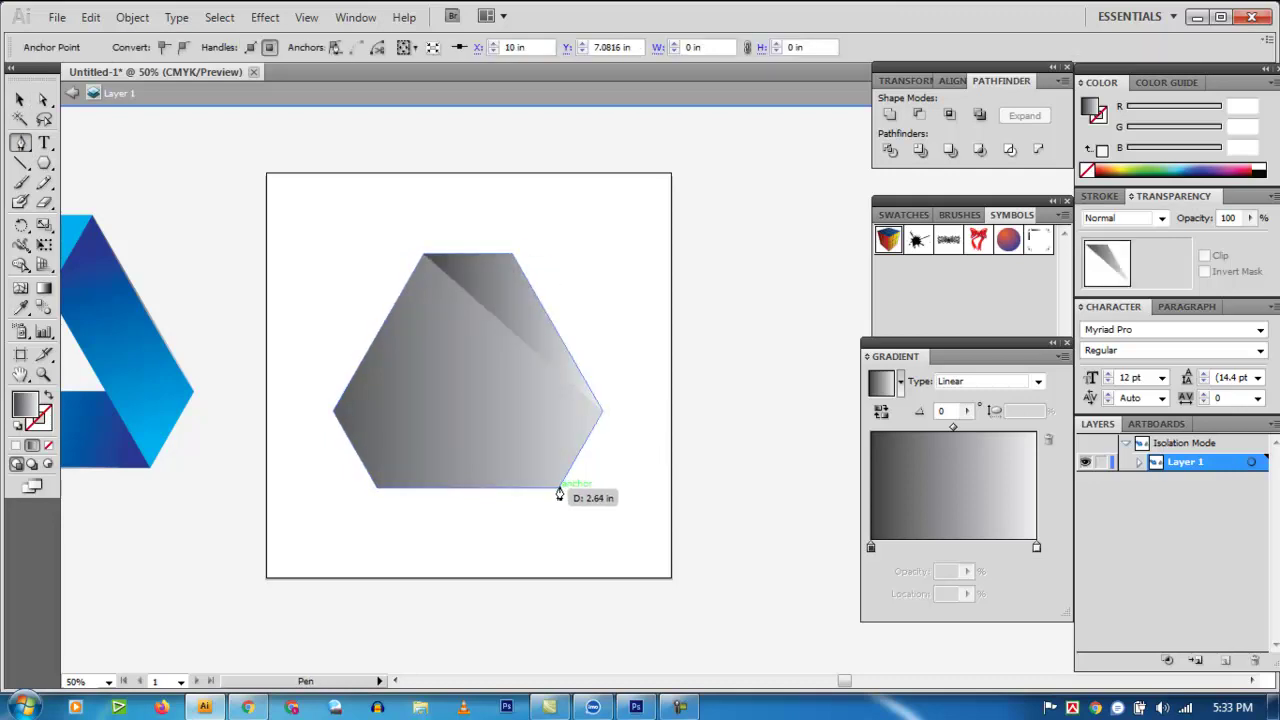
pyautogui.click(560, 490)
pyautogui.click(424, 256)
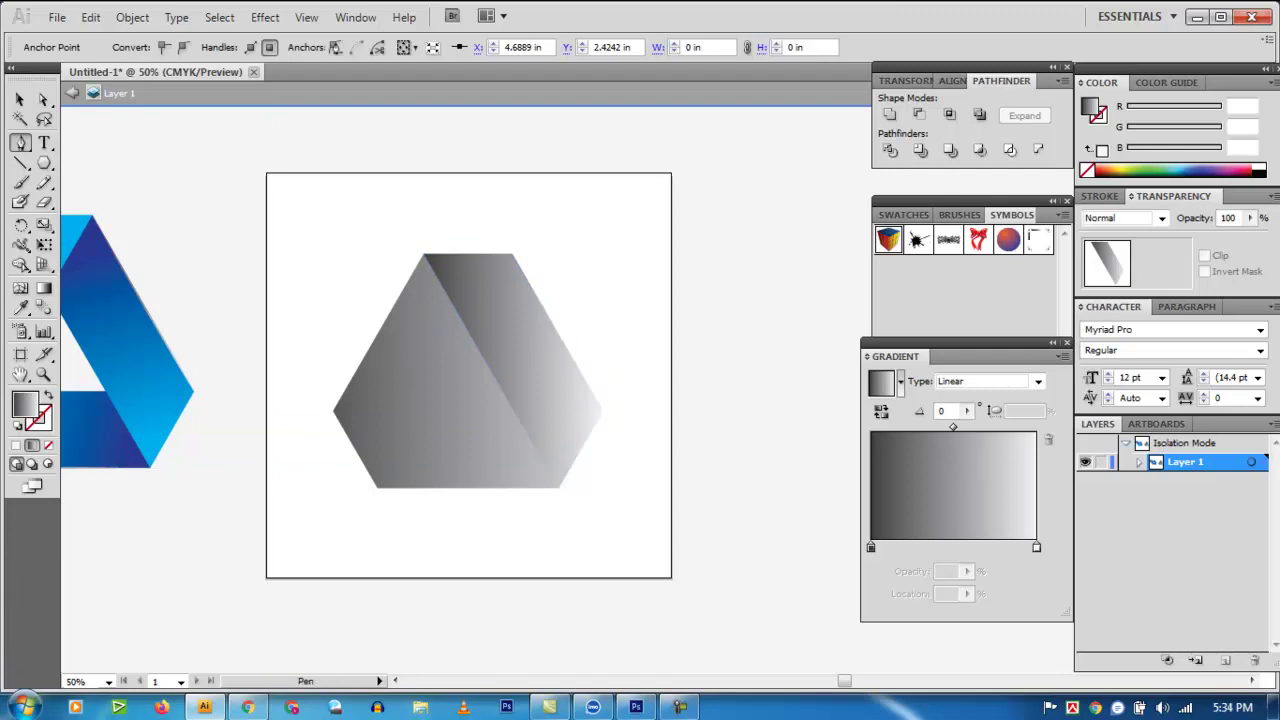
pyautogui.click(603, 412)
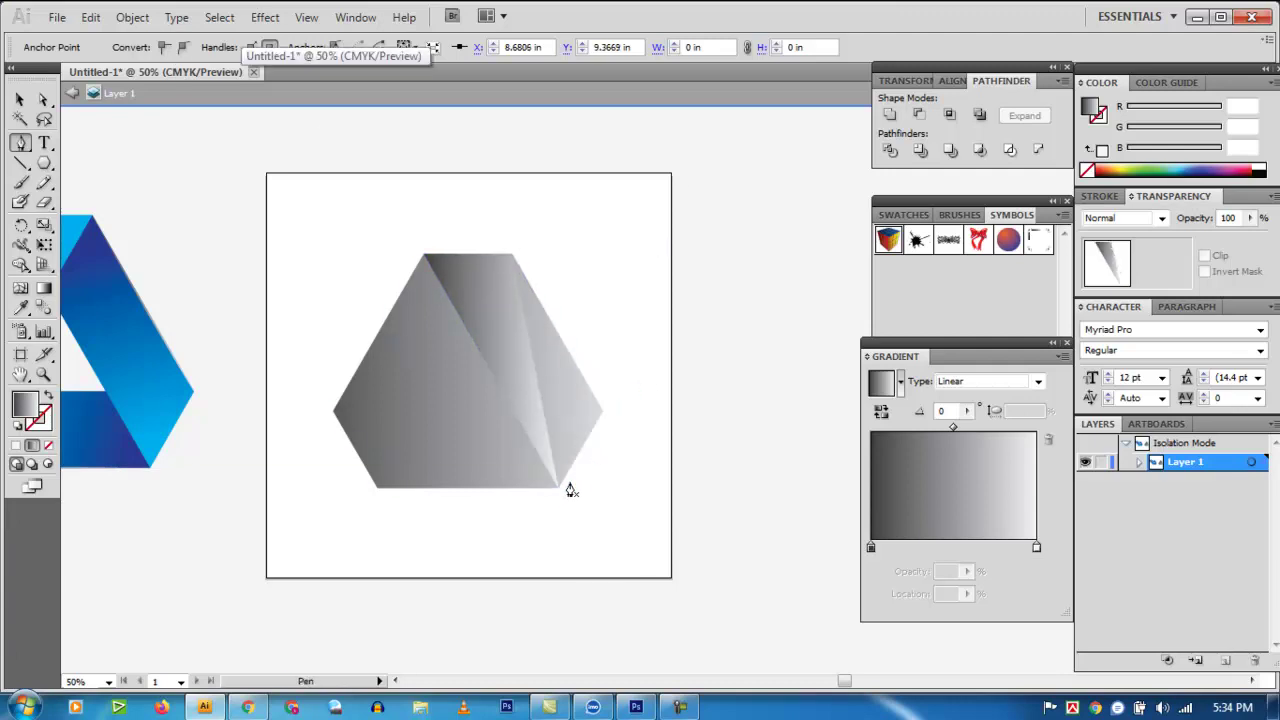
pyautogui.hotkey('ctrl', 'z')
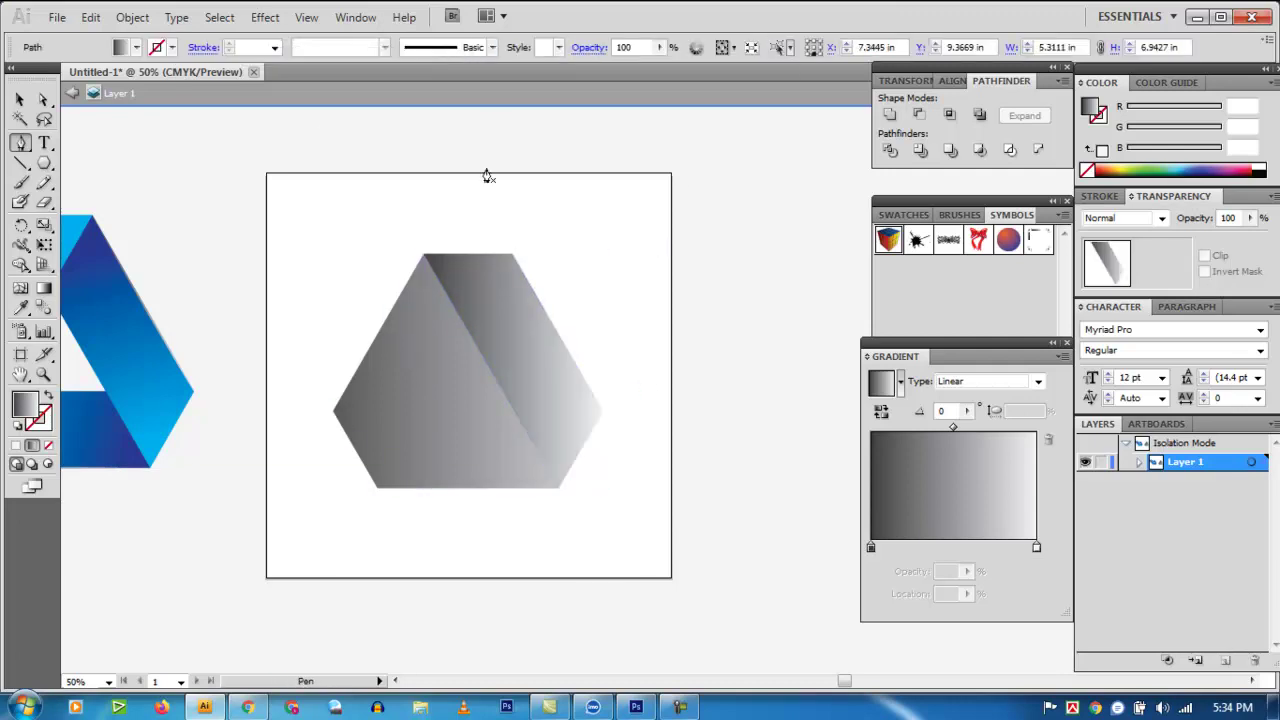
pyautogui.click(20, 100)
pyautogui.click(325, 215)
pyautogui.click(490, 357)
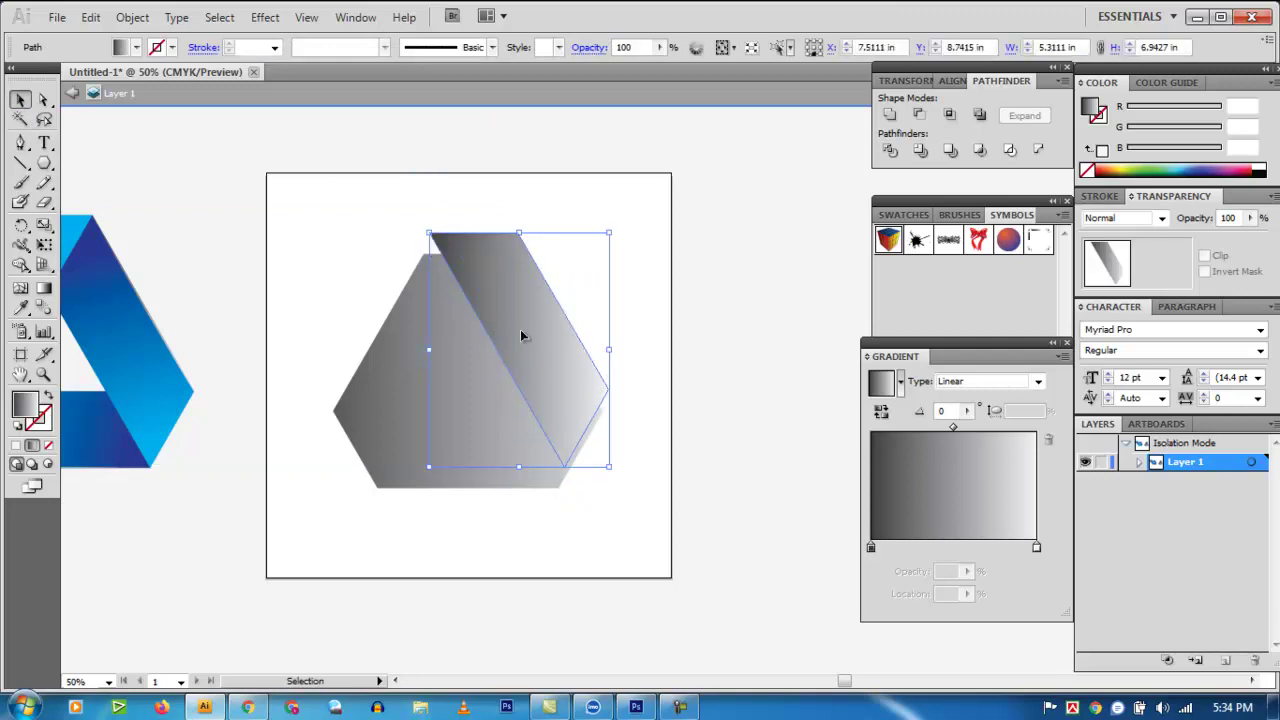
pyautogui.click(675, 305)
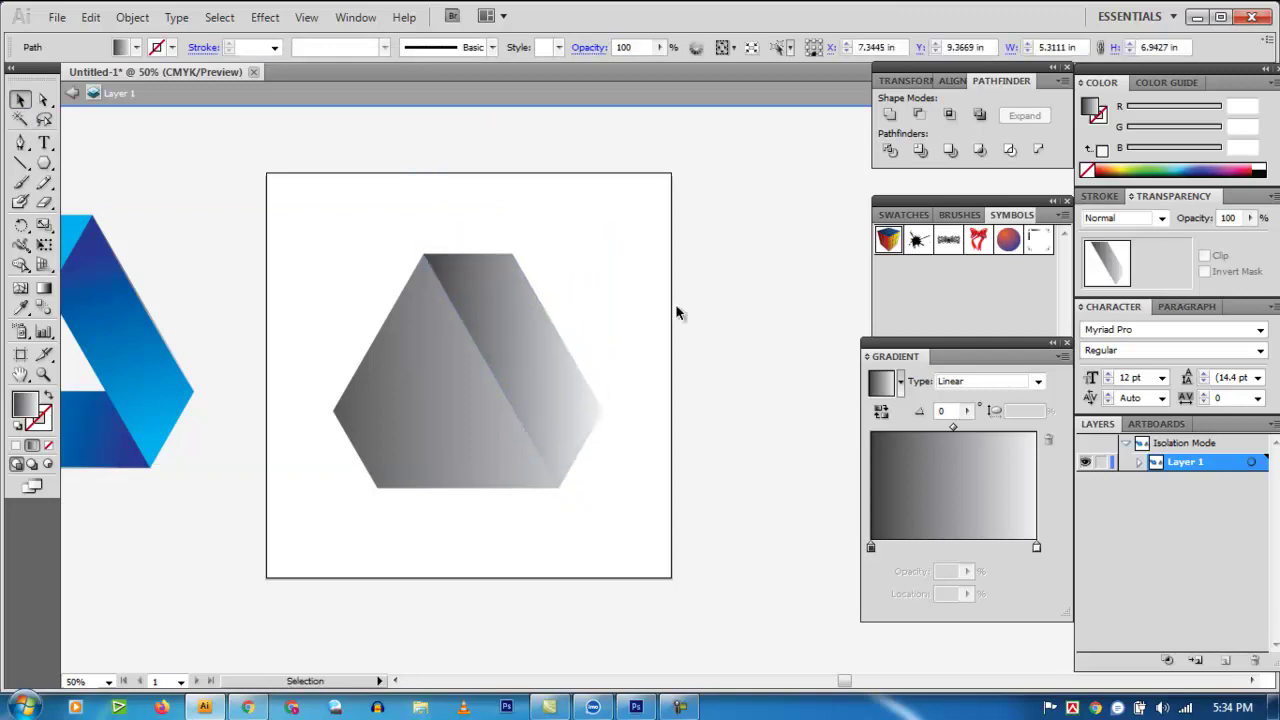
# Step: Draw a closed four-point Pen band across the base, joining the right, lower-right, lower-left and left corners of the six-sided shape
pyautogui.click(20, 142)
pyautogui.click(603, 412)
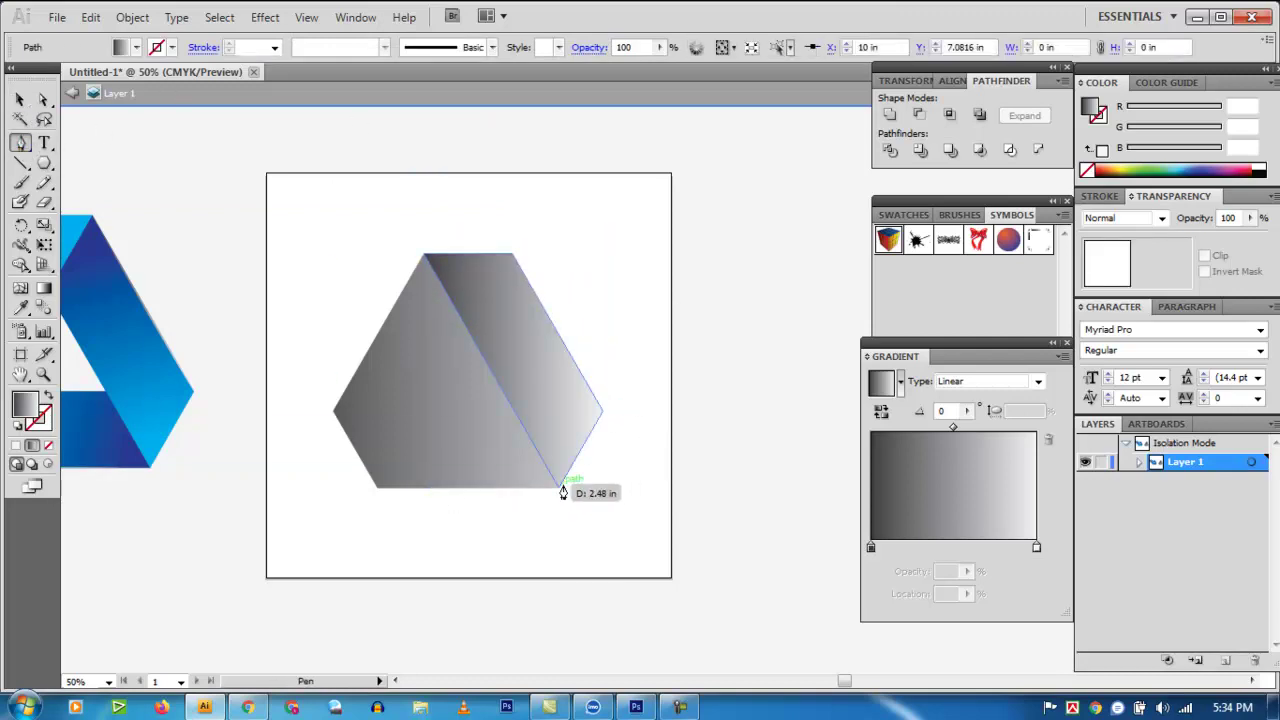
pyautogui.click(559, 488)
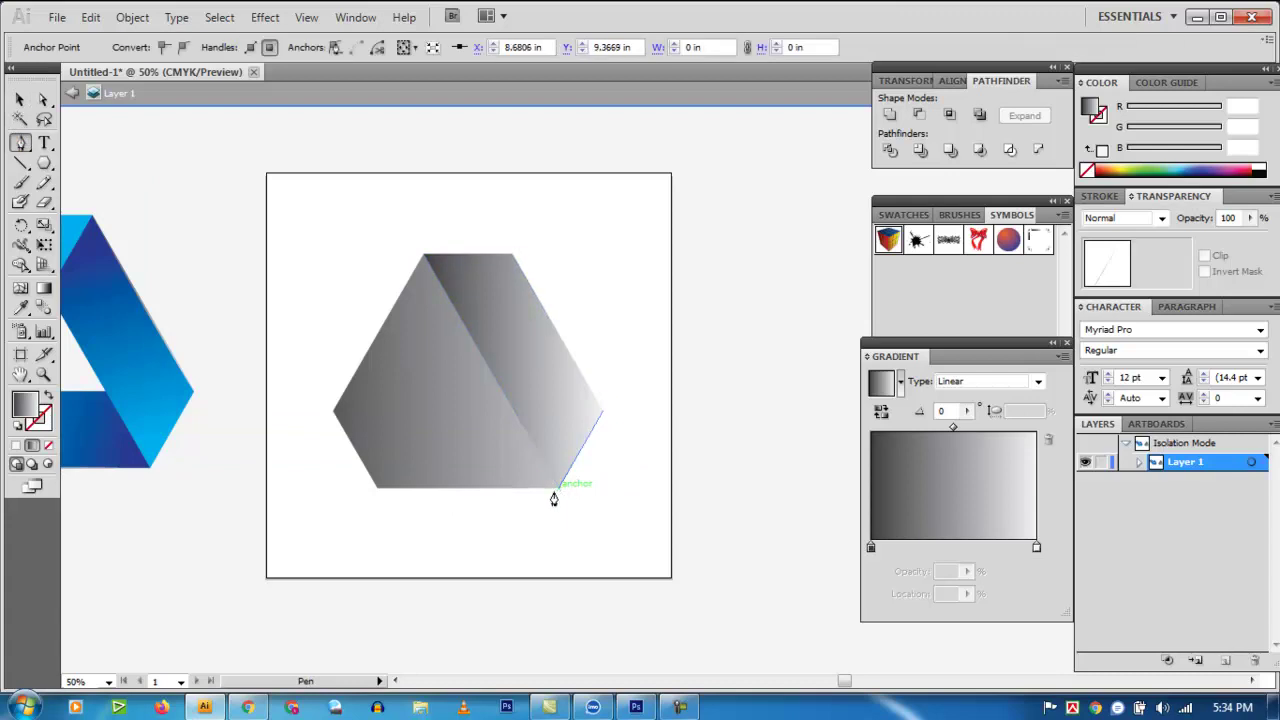
pyautogui.click(378, 490)
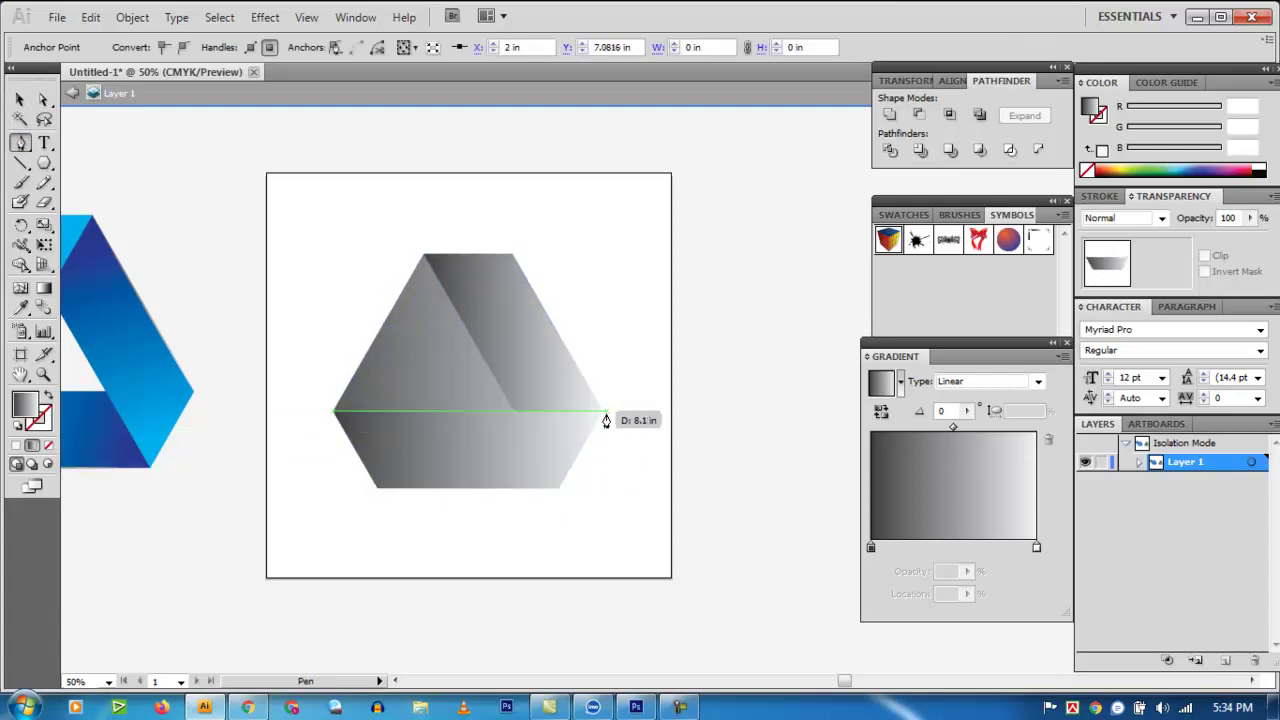
pyautogui.press('v')
pyautogui.click(396, 177)
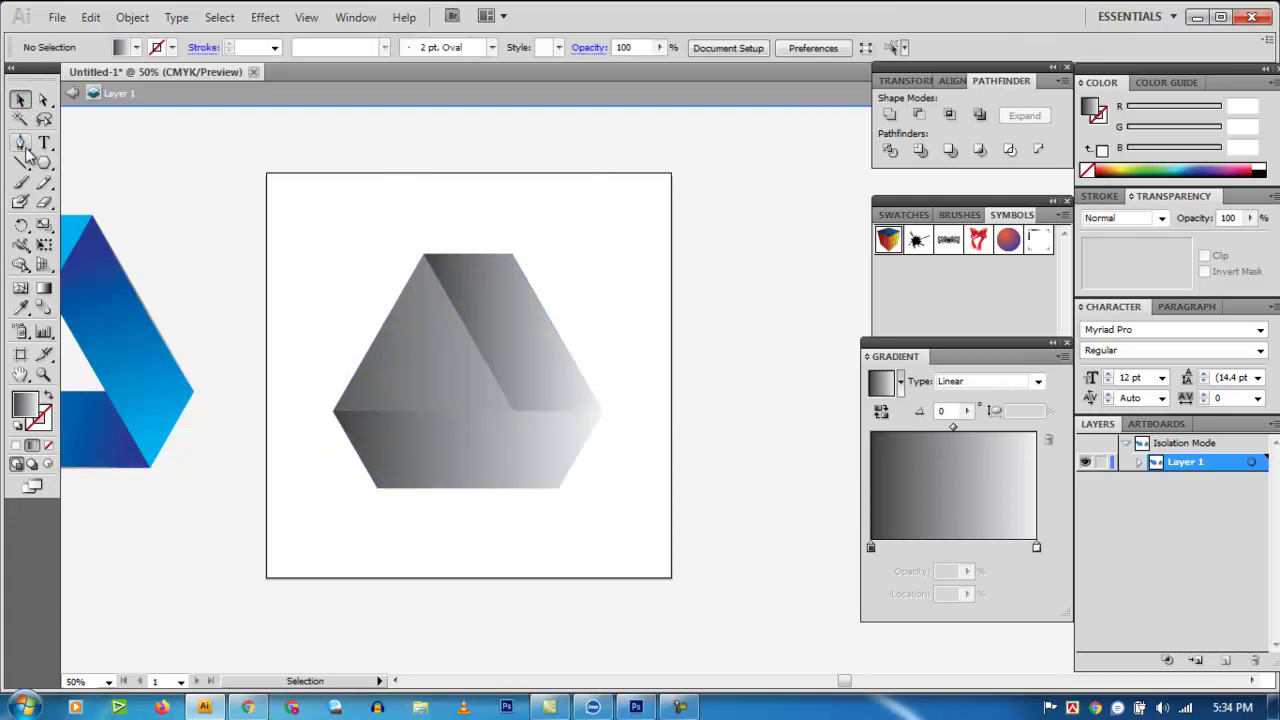
# Step: Draw a closed Pen band along the left side, joining the lower-left, left, top-left and top-right corners of the six-sided shape
pyautogui.press('p')
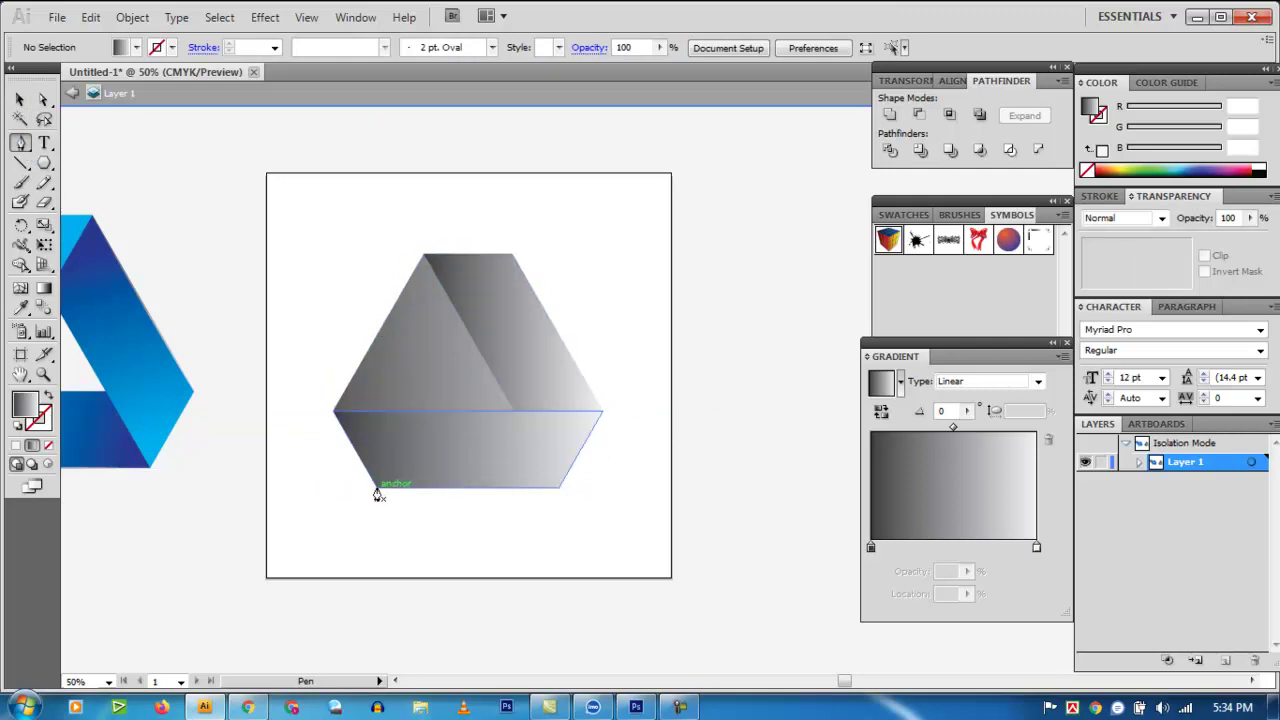
pyautogui.click(337, 410)
pyautogui.click(426, 259)
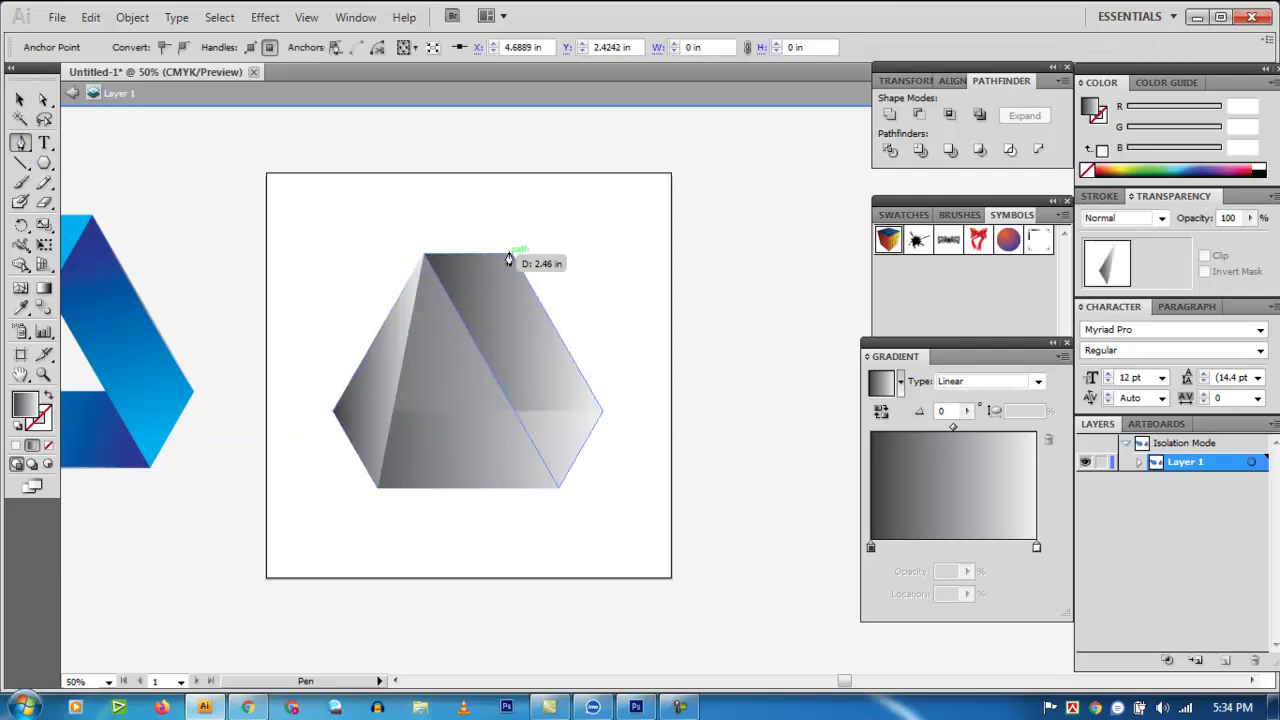
pyautogui.click(510, 262)
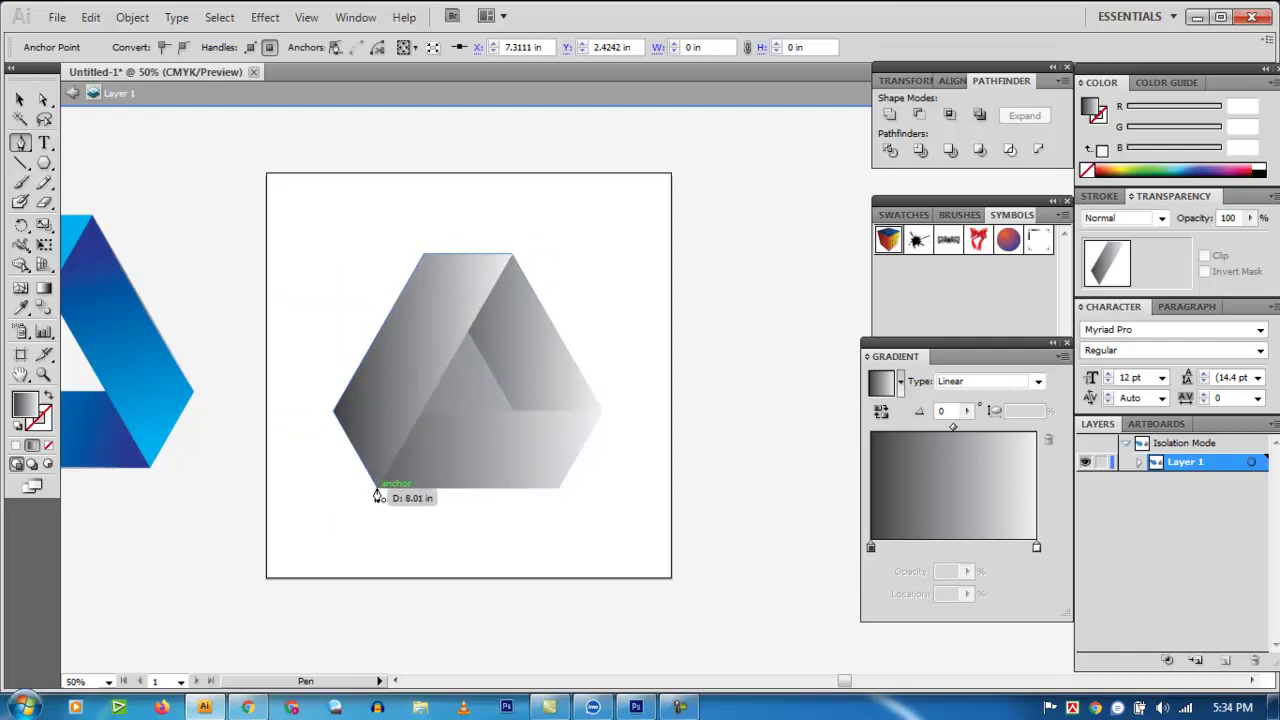
pyautogui.click(375, 489)
pyautogui.click(19, 99)
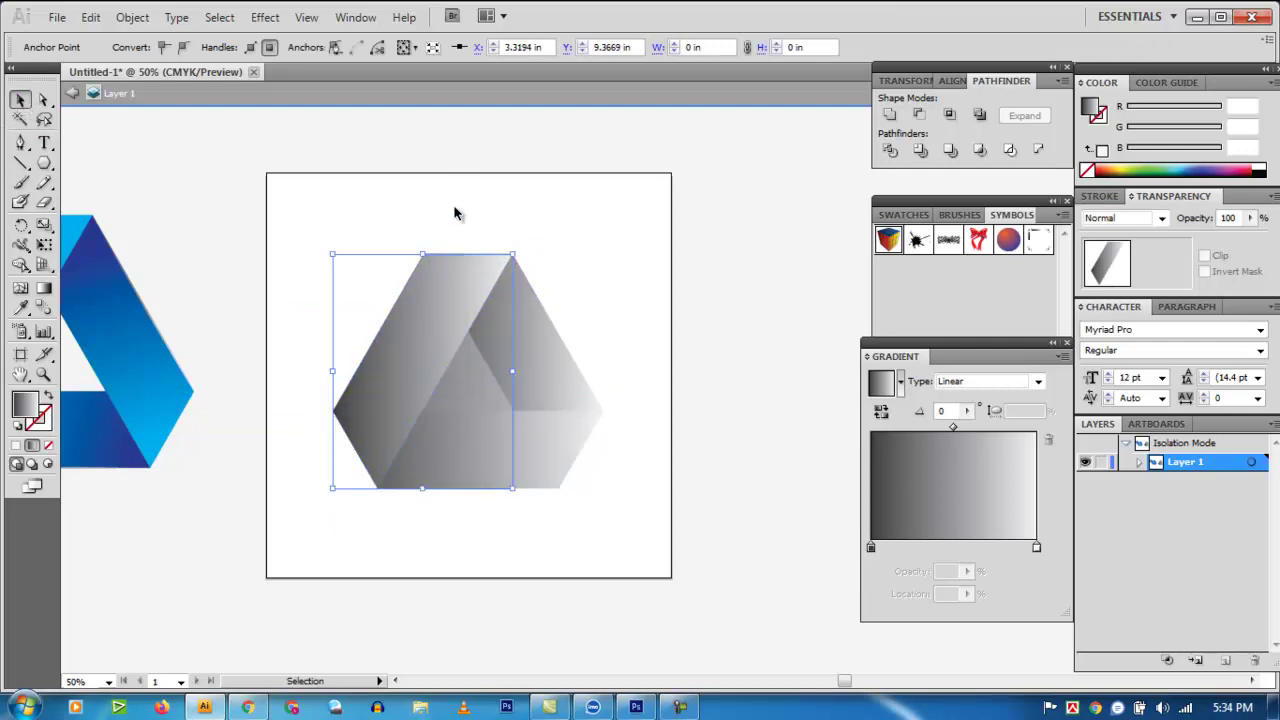
# Step: Divide the six-sided shape and its three overlapping bands with Pathfinder and ungroup the resulting pieces
pyautogui.moveTo(288, 224); pyautogui.dragTo(612, 543)
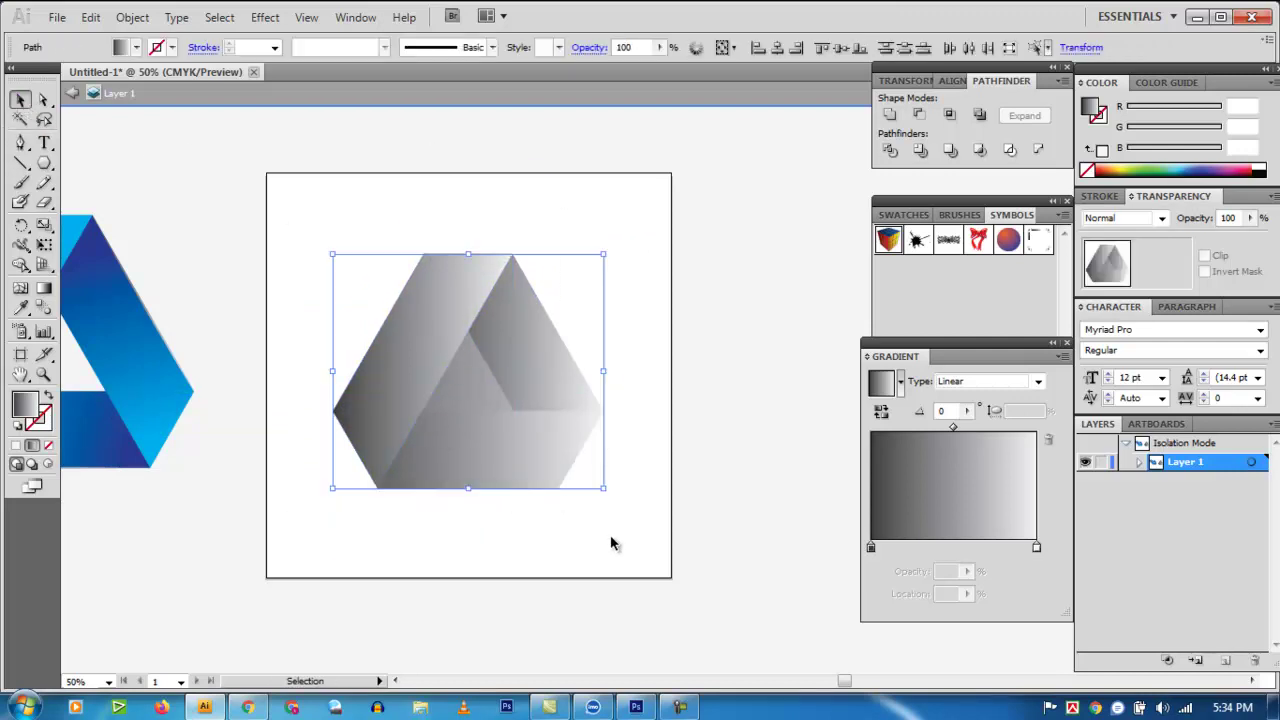
pyautogui.click(904, 152)
pyautogui.rightClick(506, 345)
pyautogui.click(543, 469)
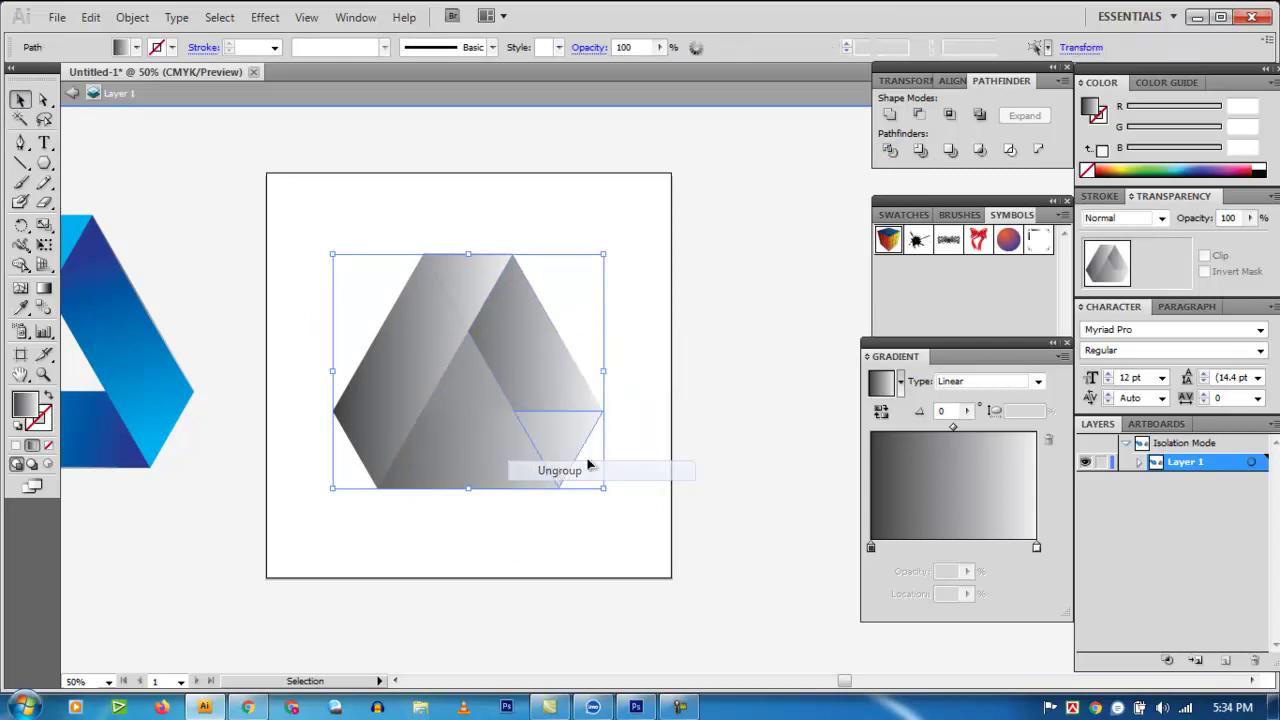
# Step: Delete the central triangle piece enclosed by the three bands
pyautogui.hotkey('ctrl', 'shift', 'a')
pyautogui.click(526, 386)
pyautogui.press('Delete')
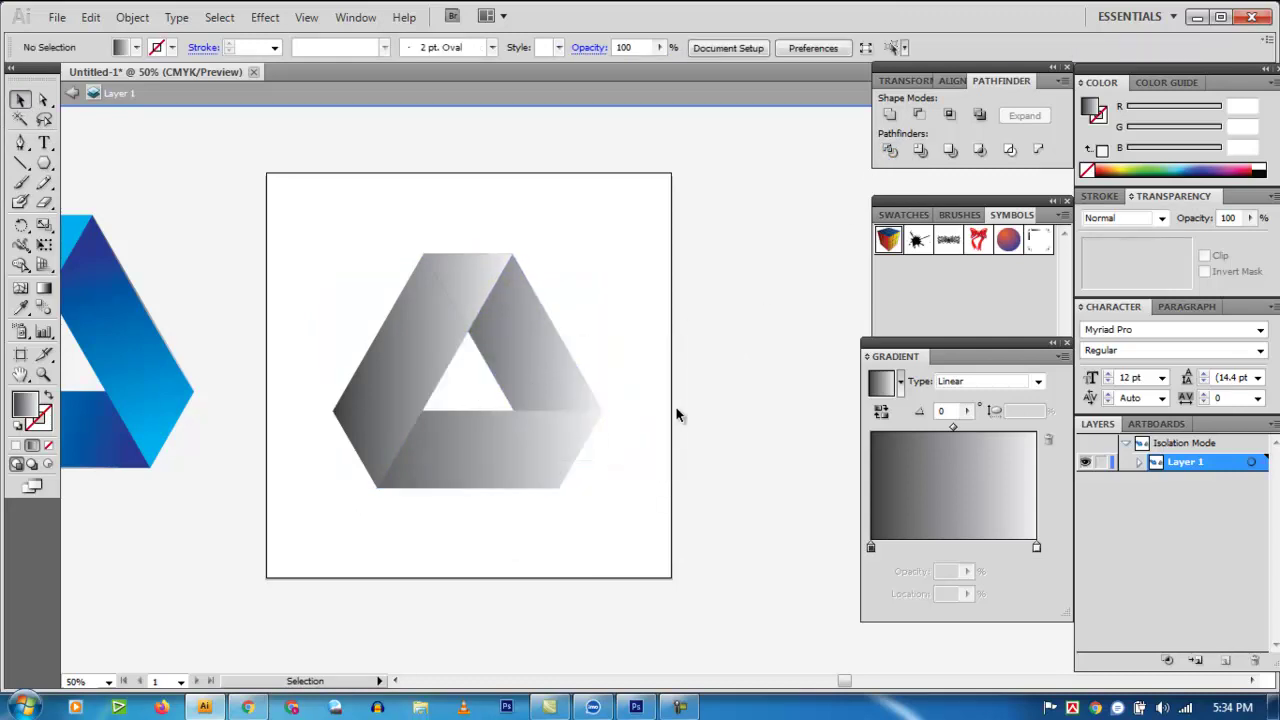
# Step: Merge the divided pieces with the Shape Builder into three interlocking bands, each including one folded corner
pyautogui.moveTo(315, 232); pyautogui.dragTo(616, 551)
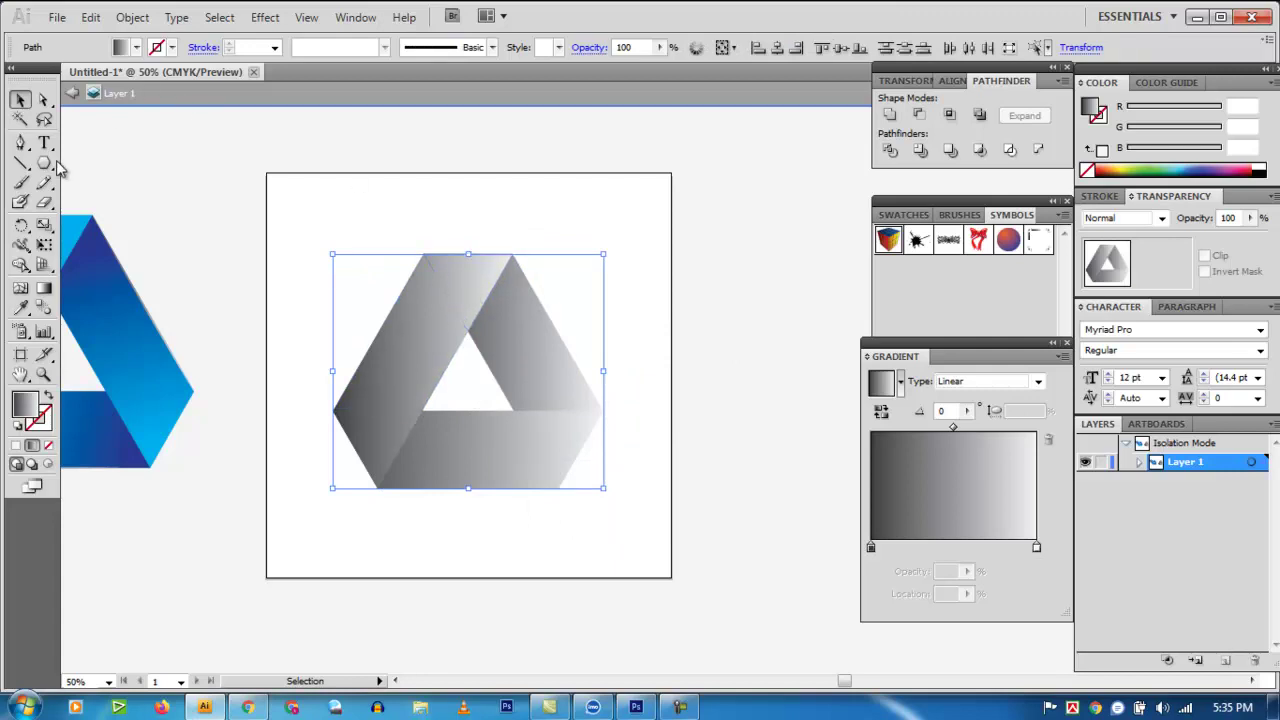
pyautogui.click(19, 266)
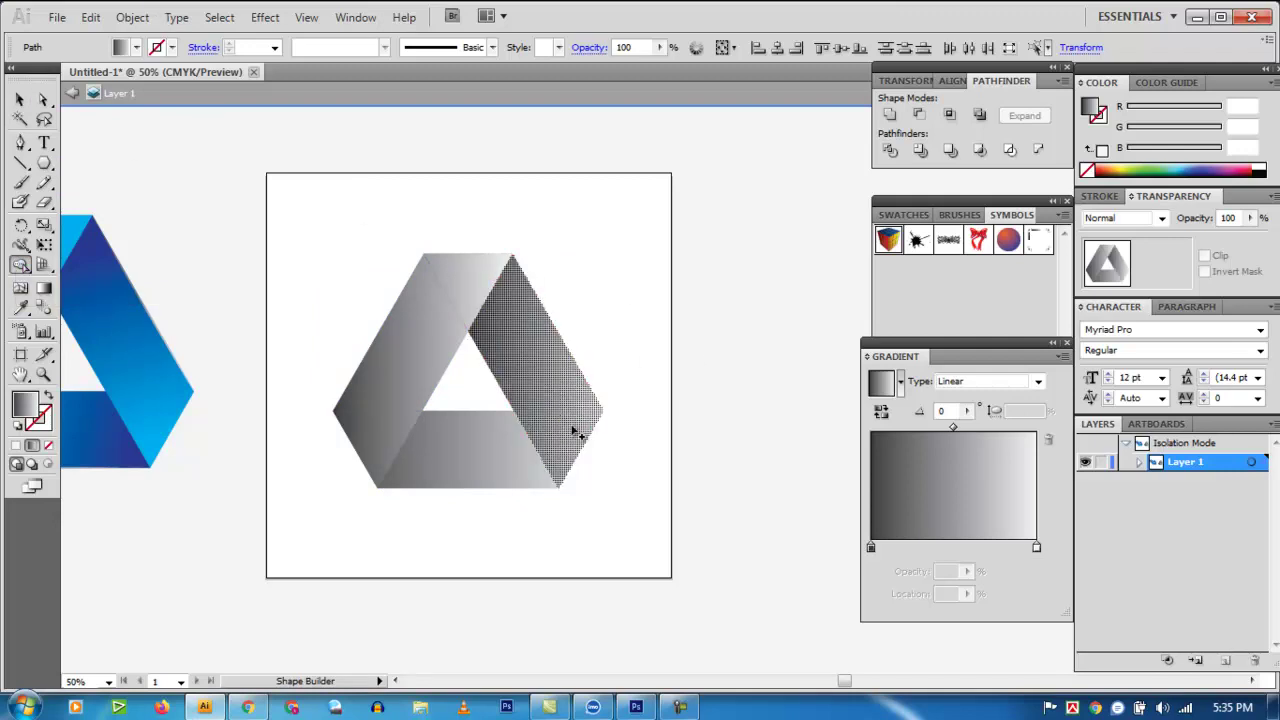
pyautogui.moveTo(463, 453); pyautogui.dragTo(381, 433)
pyautogui.moveTo(411, 336); pyautogui.dragTo(459, 284)
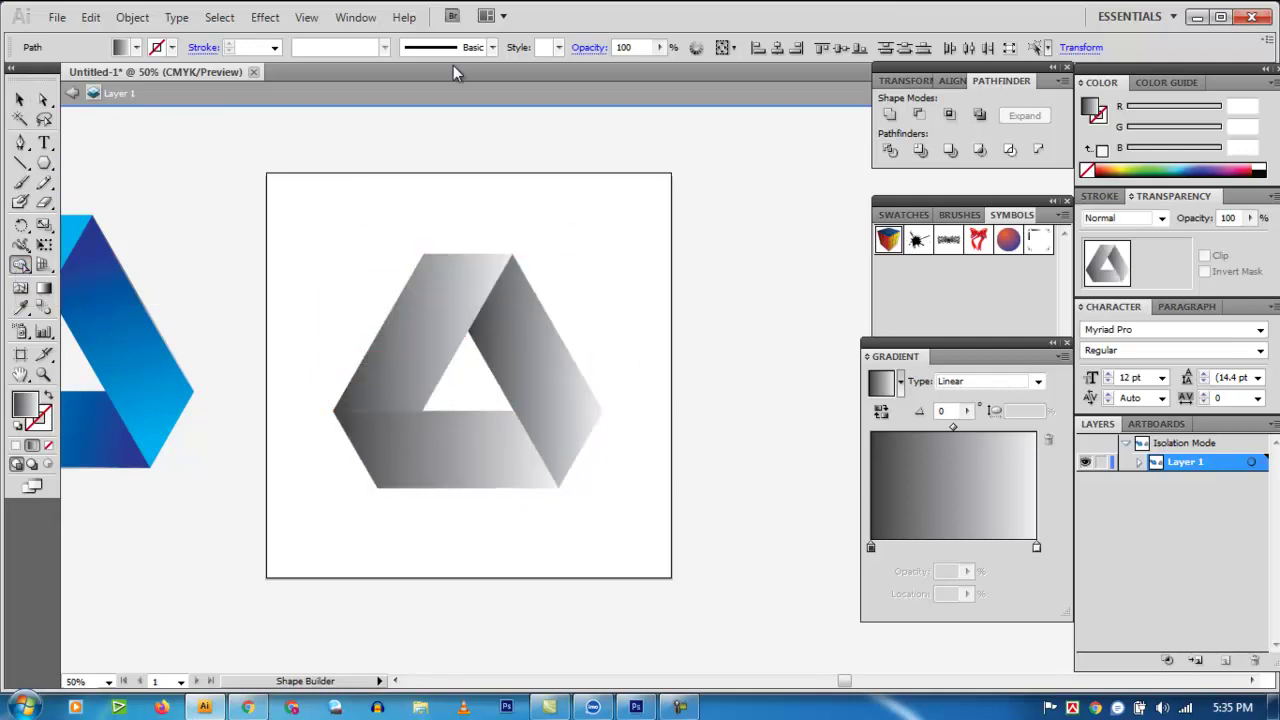
# Step: Apply the blue gradient of the reference logo to all three bands with the Eyedropper
pyautogui.click(15, 98)
pyautogui.click(309, 223)
pyautogui.click(550, 359)
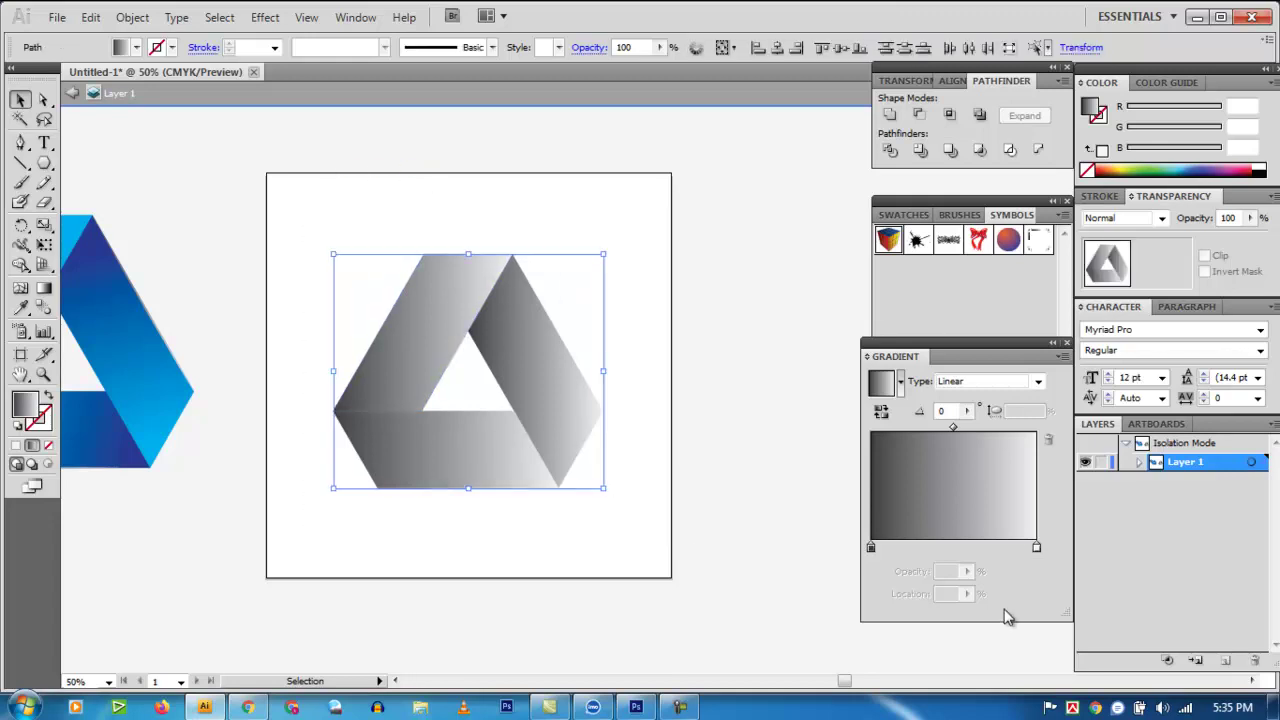
pyautogui.click(14, 310)
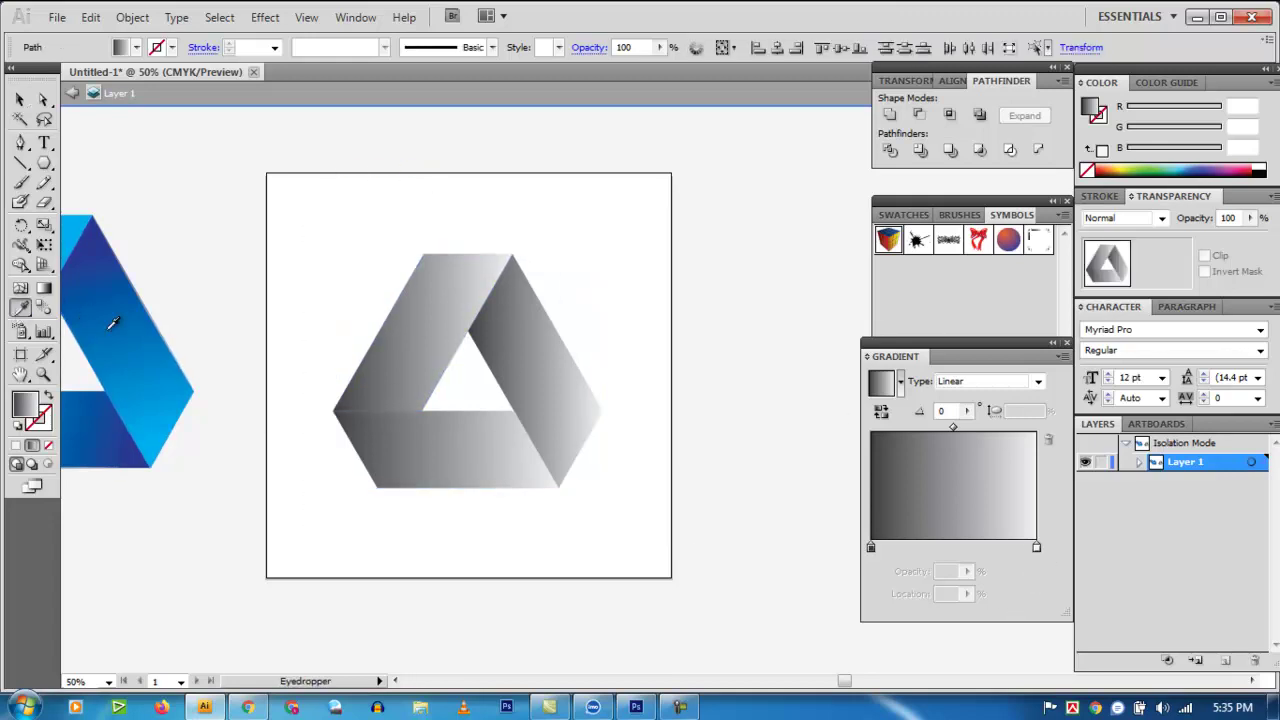
pyautogui.click(114, 323)
pyautogui.press('v')
pyautogui.click(771, 312)
# Step: Recolour the right band's linear gradient from magenta (236, 0, 140) to purple (146, 39, 143)
pyautogui.click(578, 364)
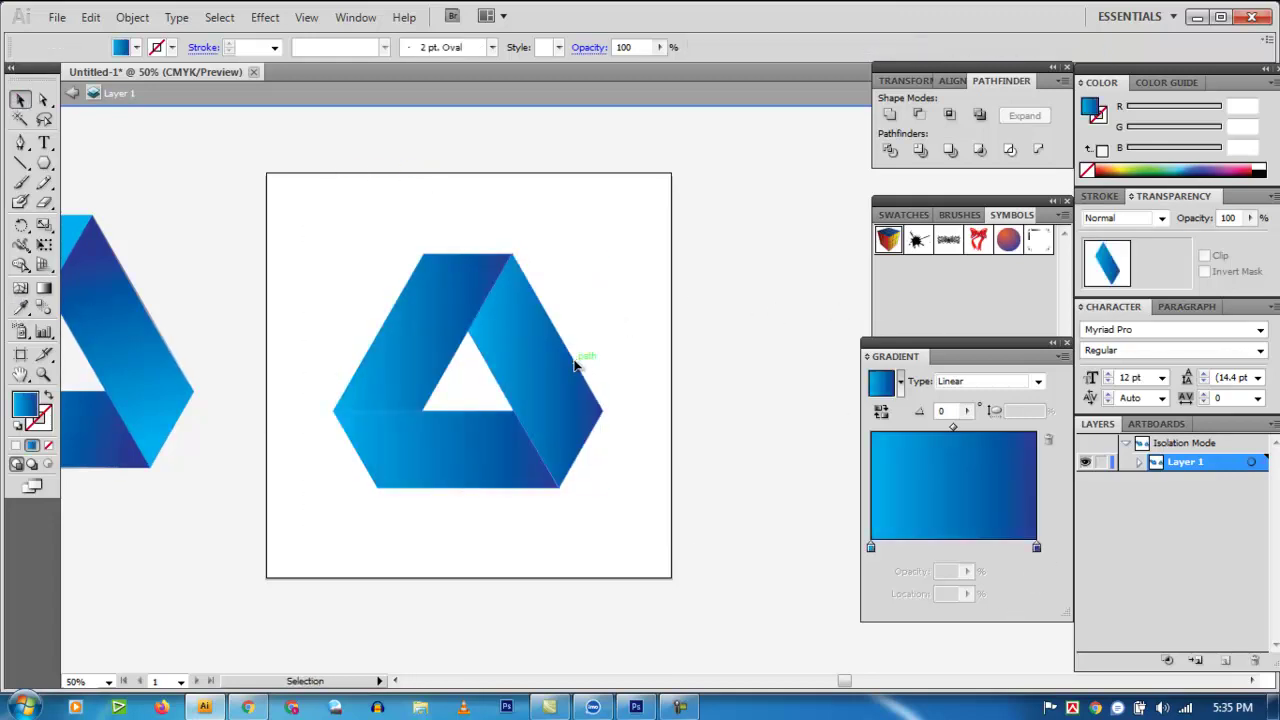
pyautogui.doubleClick(1036, 547)
pyautogui.click(1233, 606)
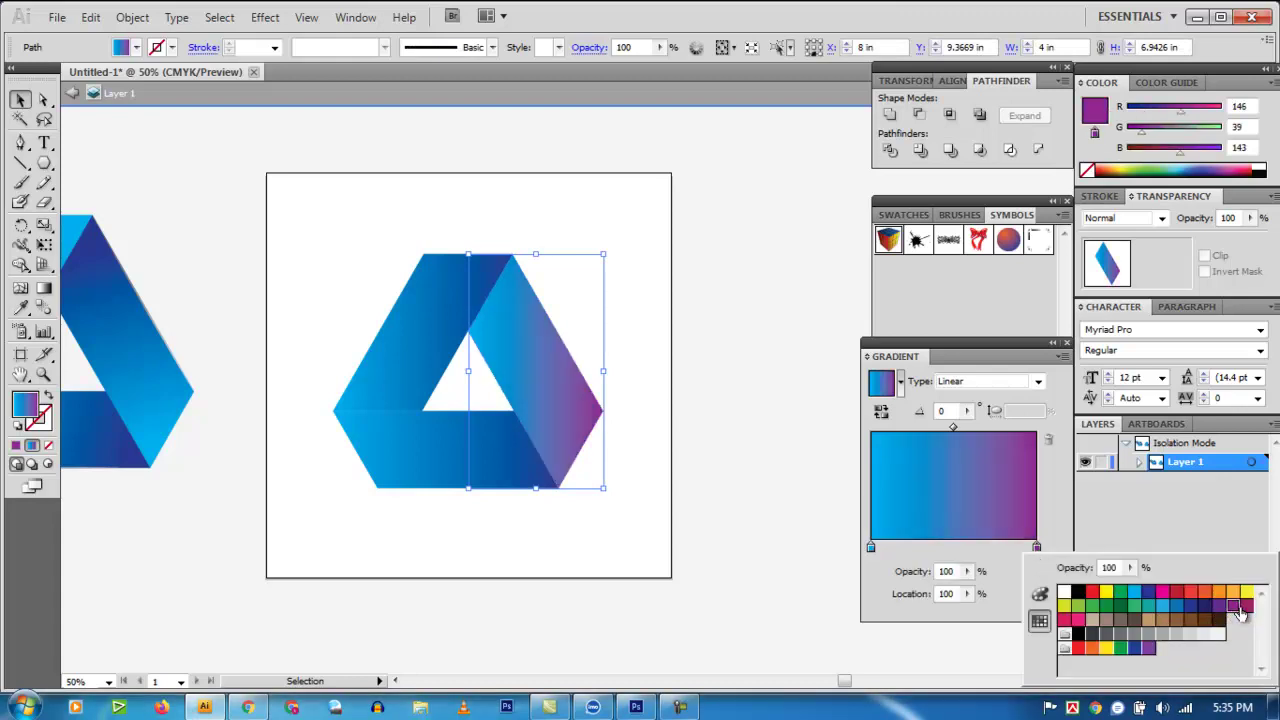
pyautogui.doubleClick(870, 553)
pyautogui.click(1007, 609)
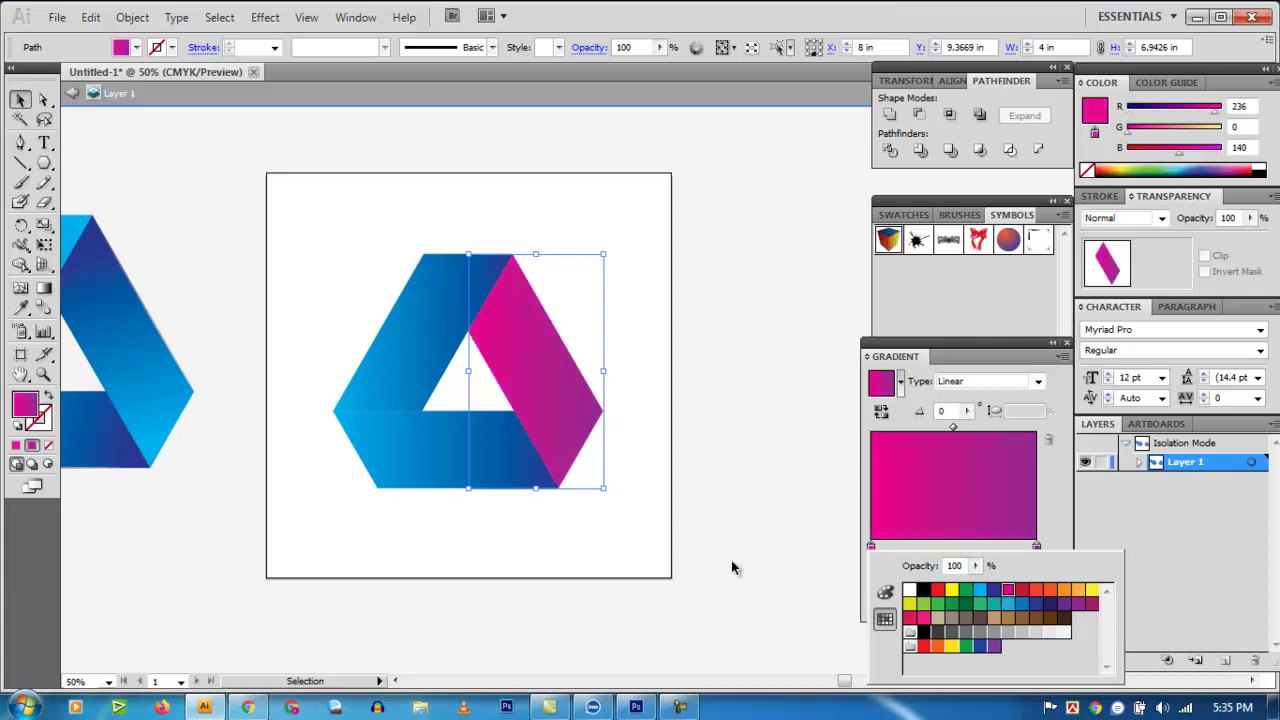
pyautogui.click(752, 518)
pyautogui.click(765, 412)
# Step: Copy the right band's magenta-to-purple gradient onto the bottom band with the Eyedropper
pyautogui.click(490, 449)
pyautogui.press('i')
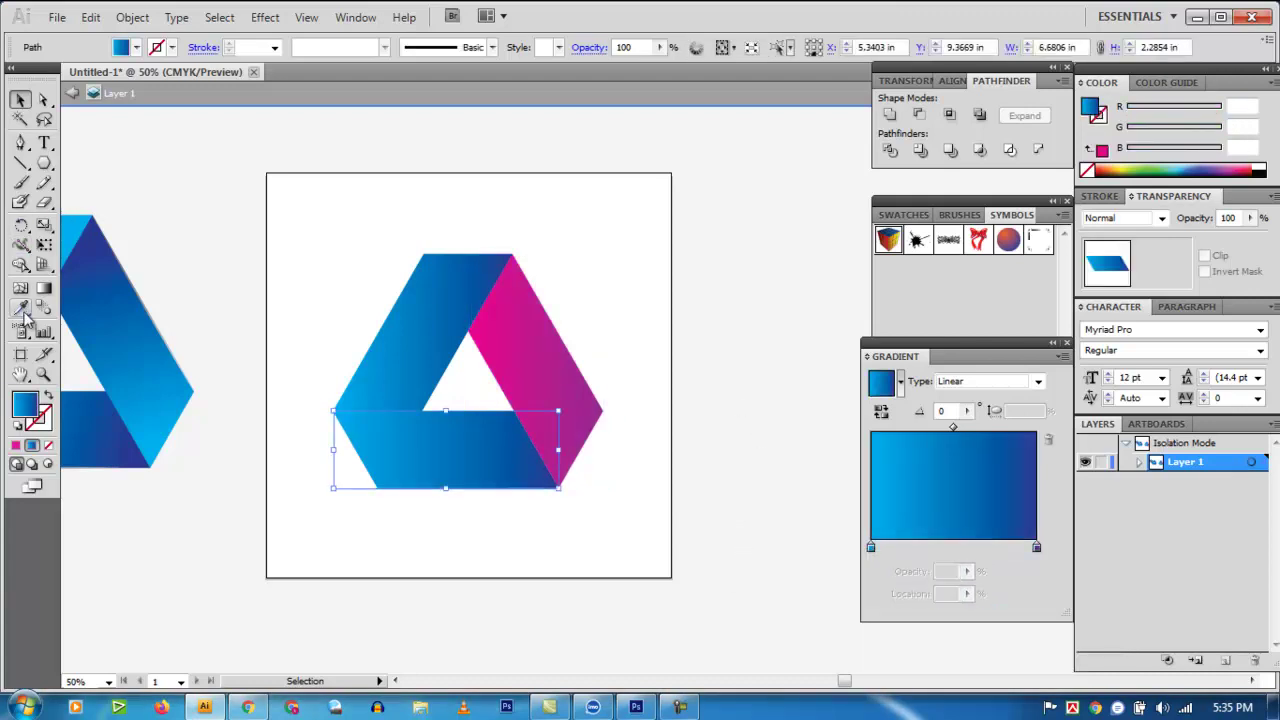
pyautogui.click(567, 366)
pyautogui.click(20, 100)
pyautogui.click(567, 332)
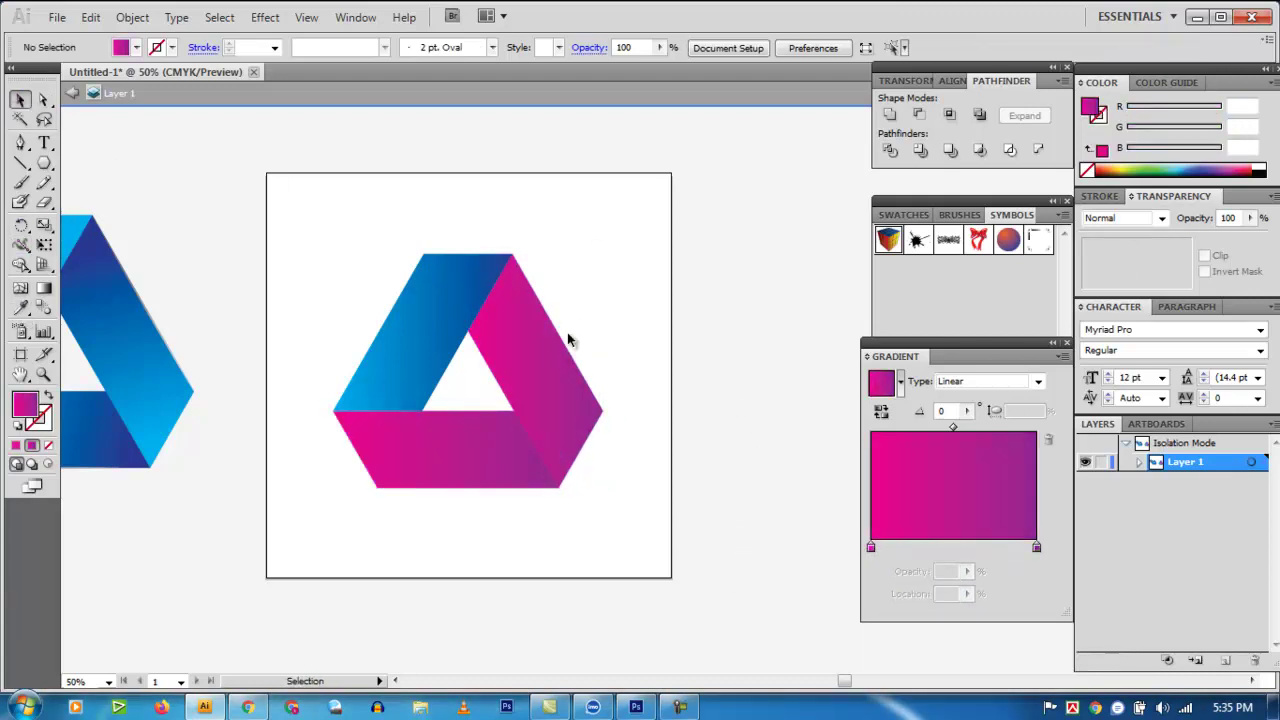
pyautogui.click(548, 350)
pyautogui.click(27, 306)
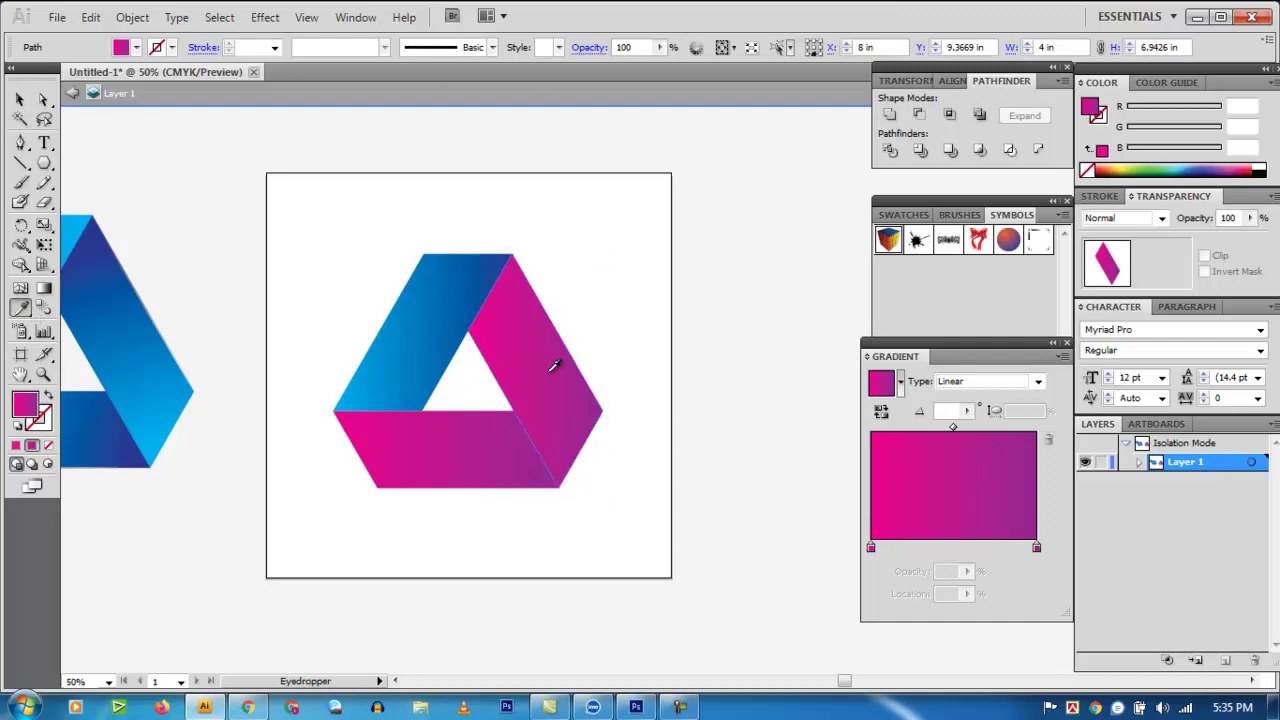
pyautogui.click(20, 100)
# Step: Copy the bottom band's magenta-to-purple gradient onto the left band and deselect it
pyautogui.click(391, 347)
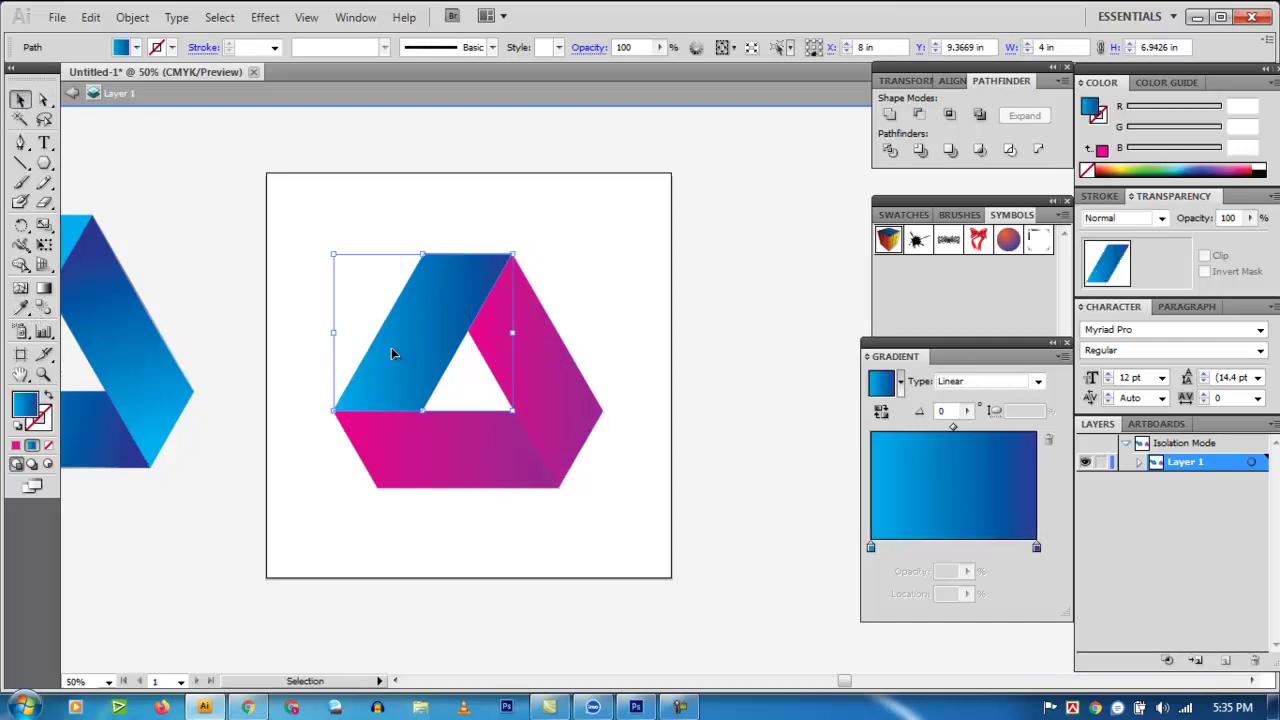
pyautogui.click(20, 306)
pyautogui.click(428, 465)
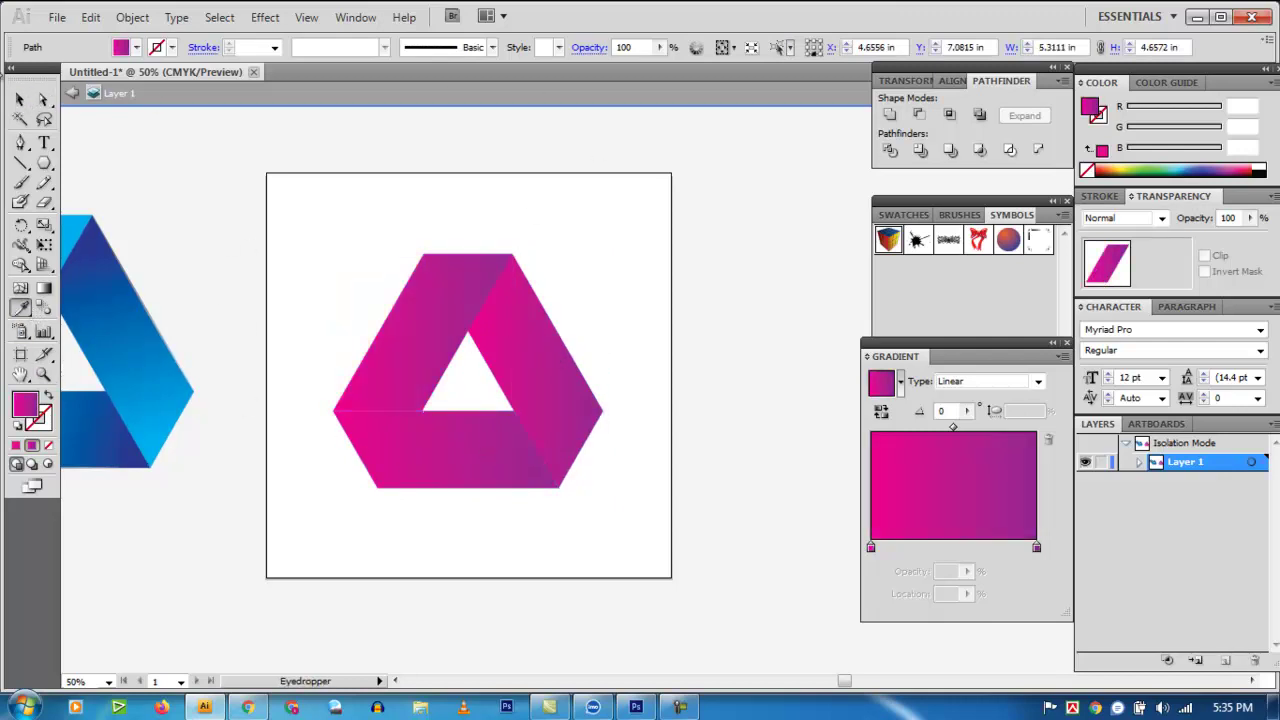
pyautogui.press('v')
pyautogui.click(586, 309)
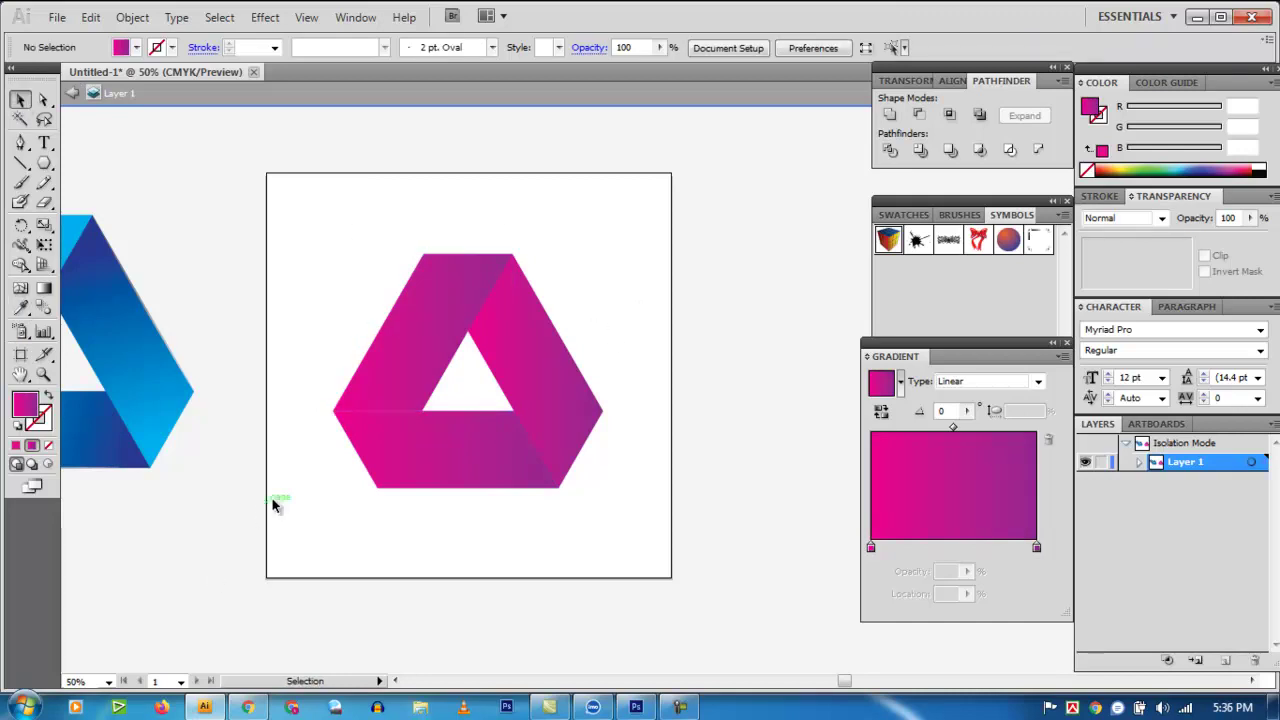
# Step: Redraw the right band's linear gradient along its length at about 111°, with magenta at the lower end and purple at the upper end
pyautogui.click(526, 366)
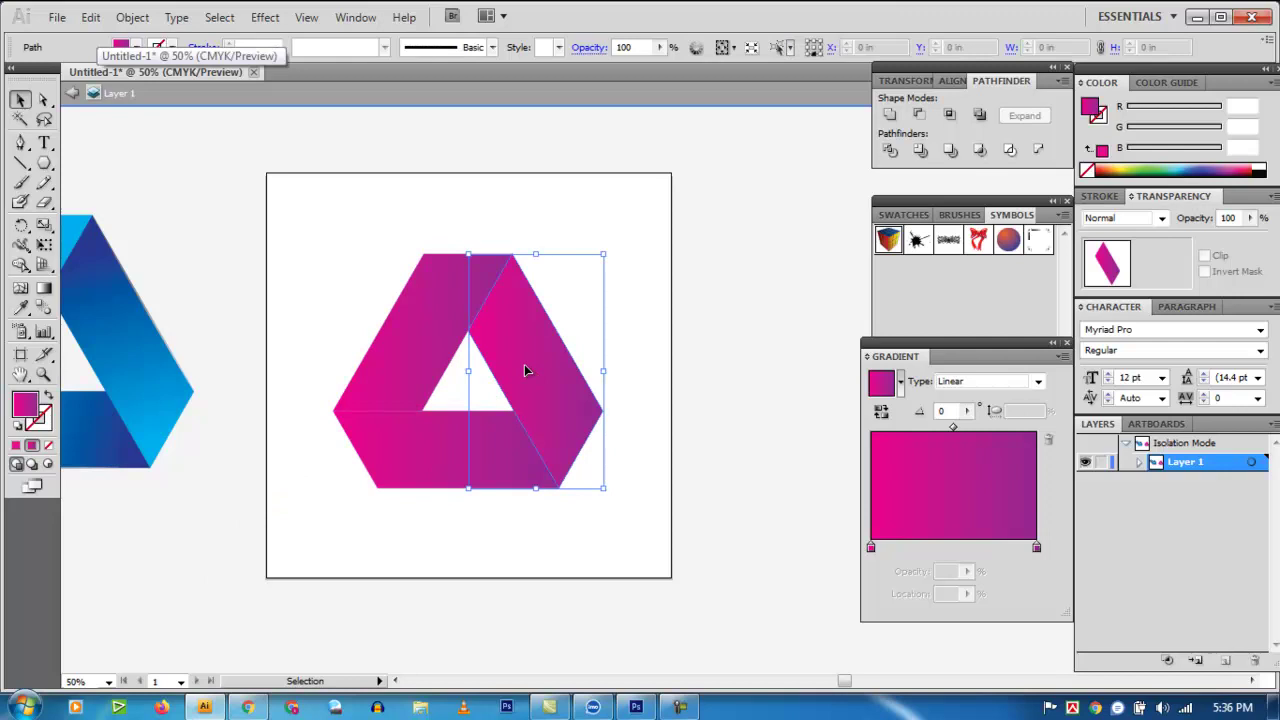
pyautogui.click(43, 288)
pyautogui.moveTo(510, 331)
pyautogui.mouseDown()
pyautogui.moveTo(592, 463)
pyautogui.moveTo(497, 327)
pyautogui.mouseUp()
pyautogui.moveTo(560, 462); pyautogui.dragTo(510, 304)
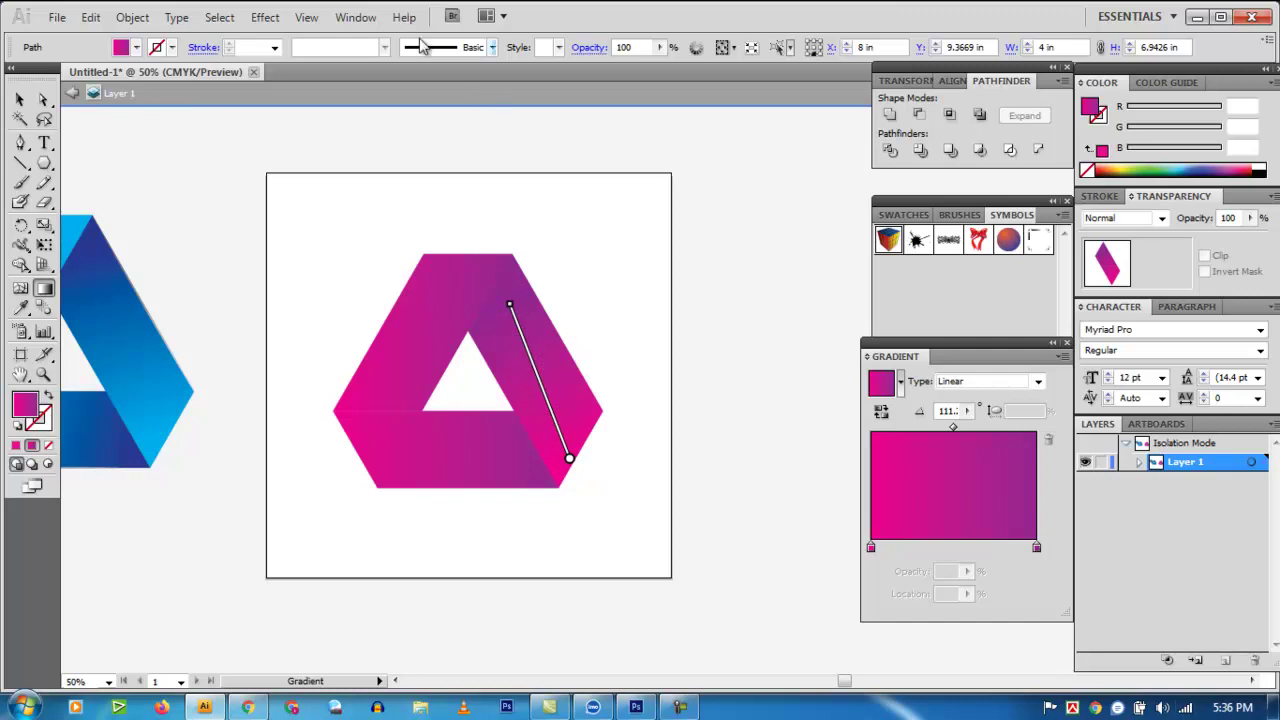
pyautogui.click(19, 99)
# Step: Redraw the bottom band's linear gradient at about -11°, from magenta at its left end to purple at its right end
pyautogui.click(409, 443)
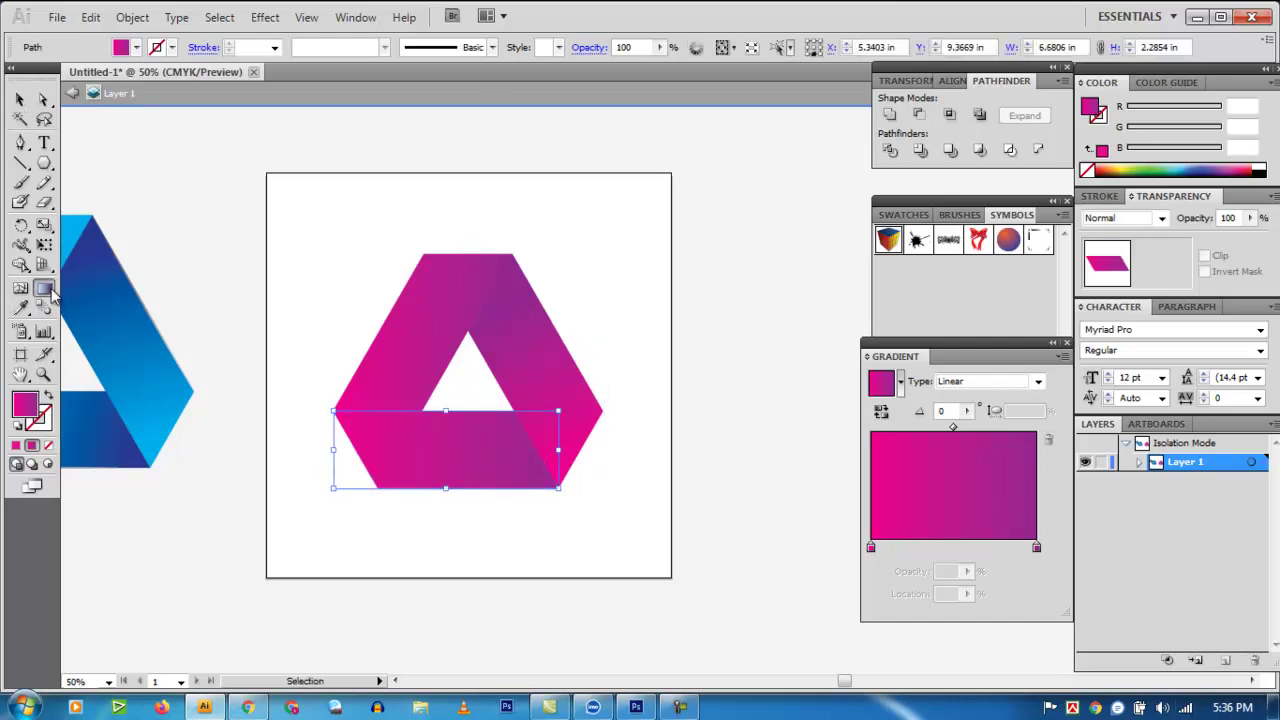
pyautogui.click(44, 288)
pyautogui.moveTo(368, 438)
pyautogui.mouseDown()
pyautogui.moveTo(517, 480)
pyautogui.moveTo(523, 460)
pyautogui.mouseUp()
pyautogui.moveTo(368, 433); pyautogui.dragTo(523, 465)
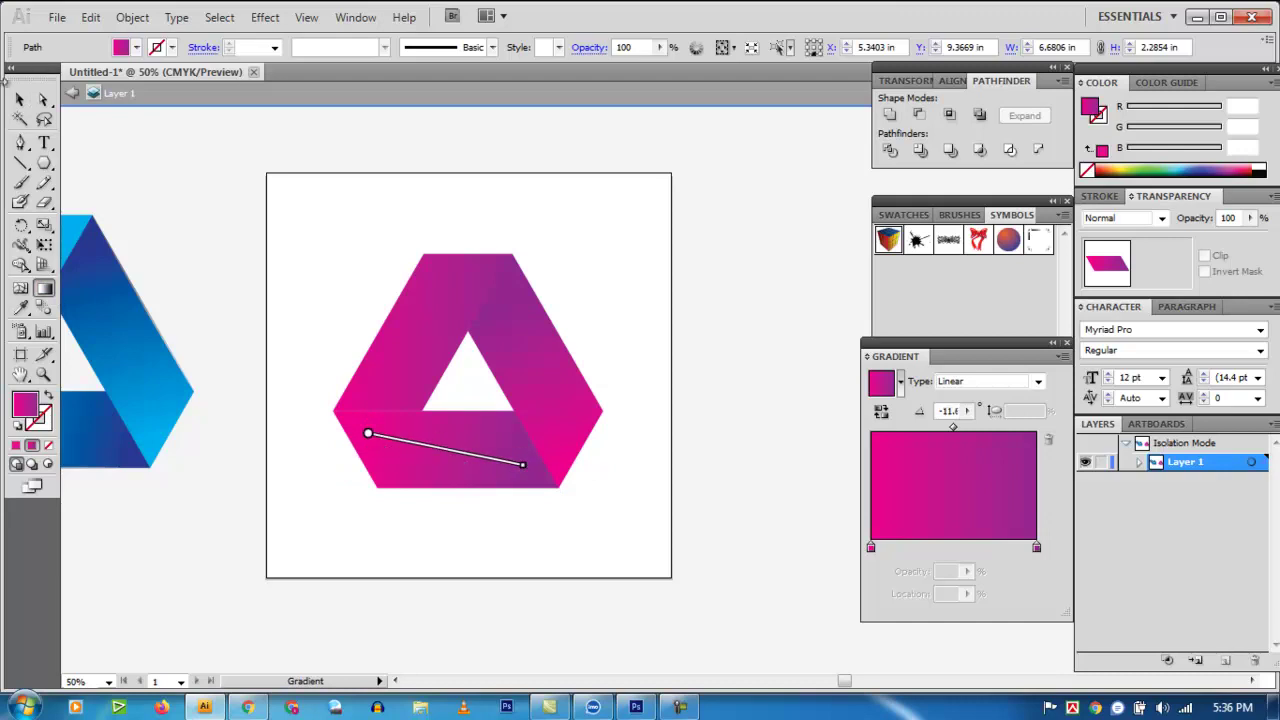
pyautogui.click(19, 99)
# Step: Select all three bands and set the end colour of their gradient to dark navy (38, 34, 98)
pyautogui.click(312, 225)
pyautogui.moveTo(312, 225); pyautogui.dragTo(603, 528)
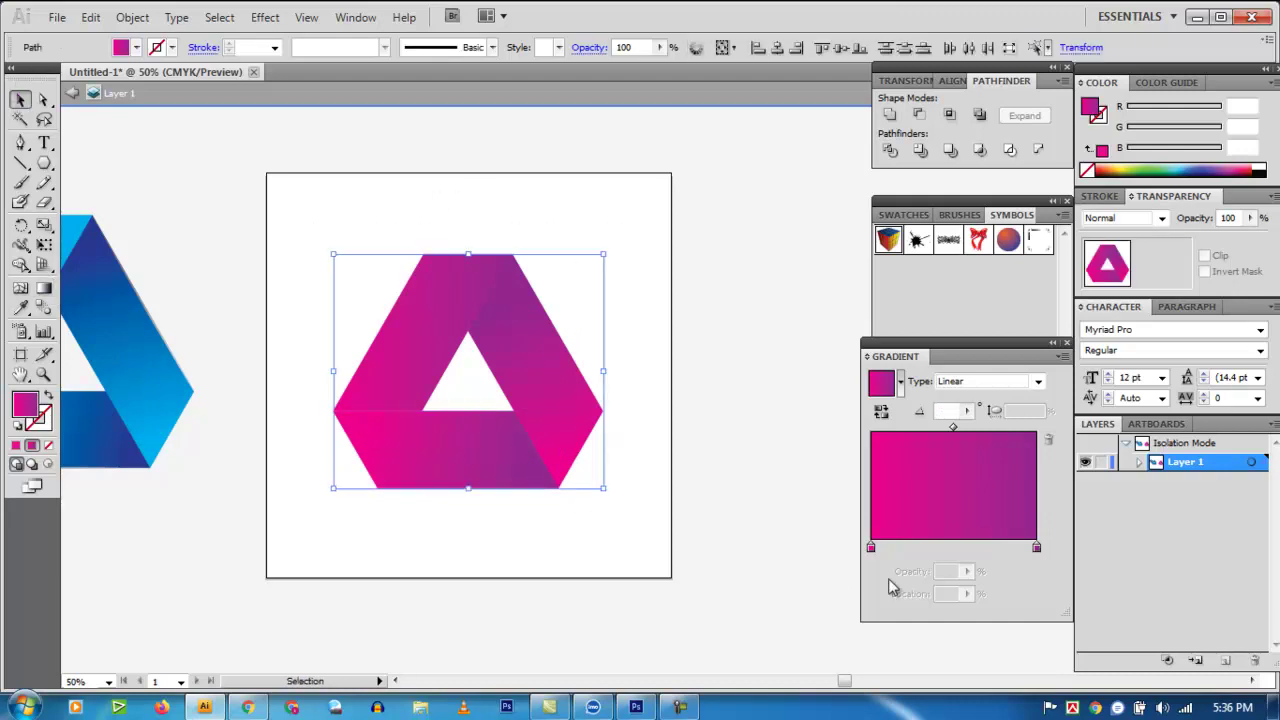
pyautogui.doubleClick(1036, 549)
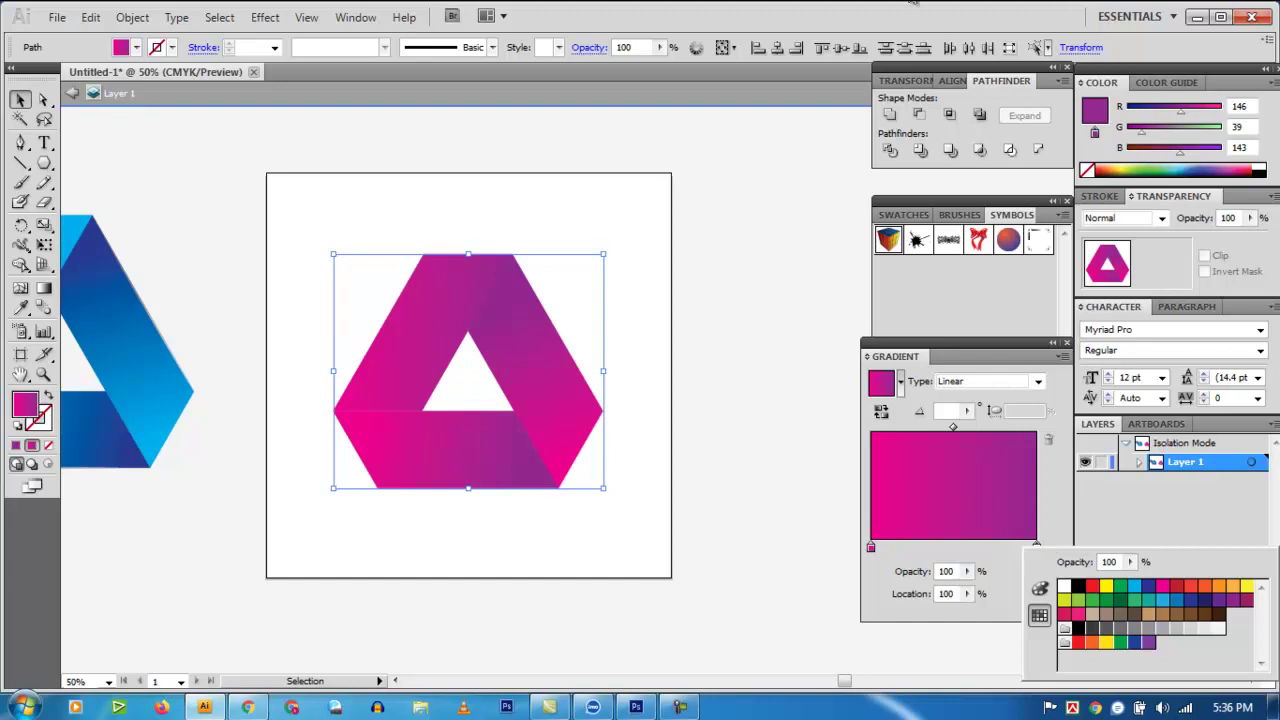
pyautogui.click(1193, 610)
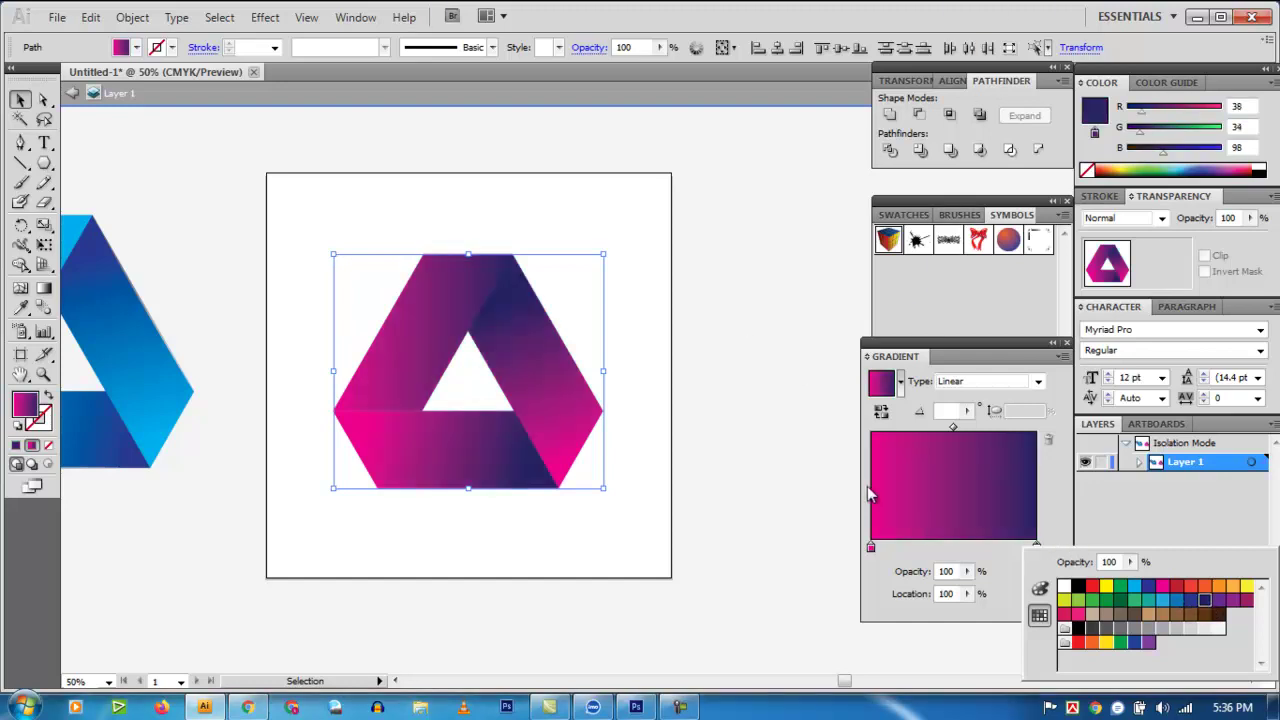
# Step: Try several swatches for the start colour of the three bands' gradient, settle on cyan (0, 174, 239), and deselect the bands
pyautogui.doubleClick(870, 548)
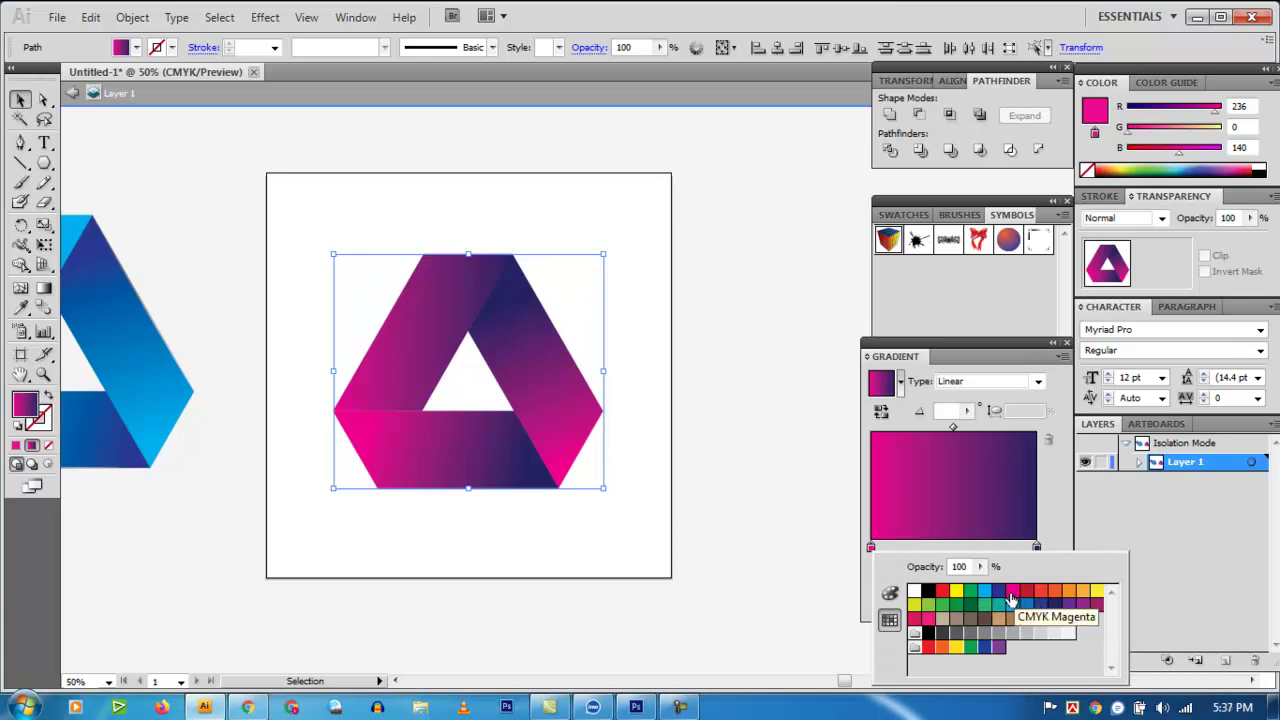
pyautogui.click(997, 605)
pyautogui.click(984, 606)
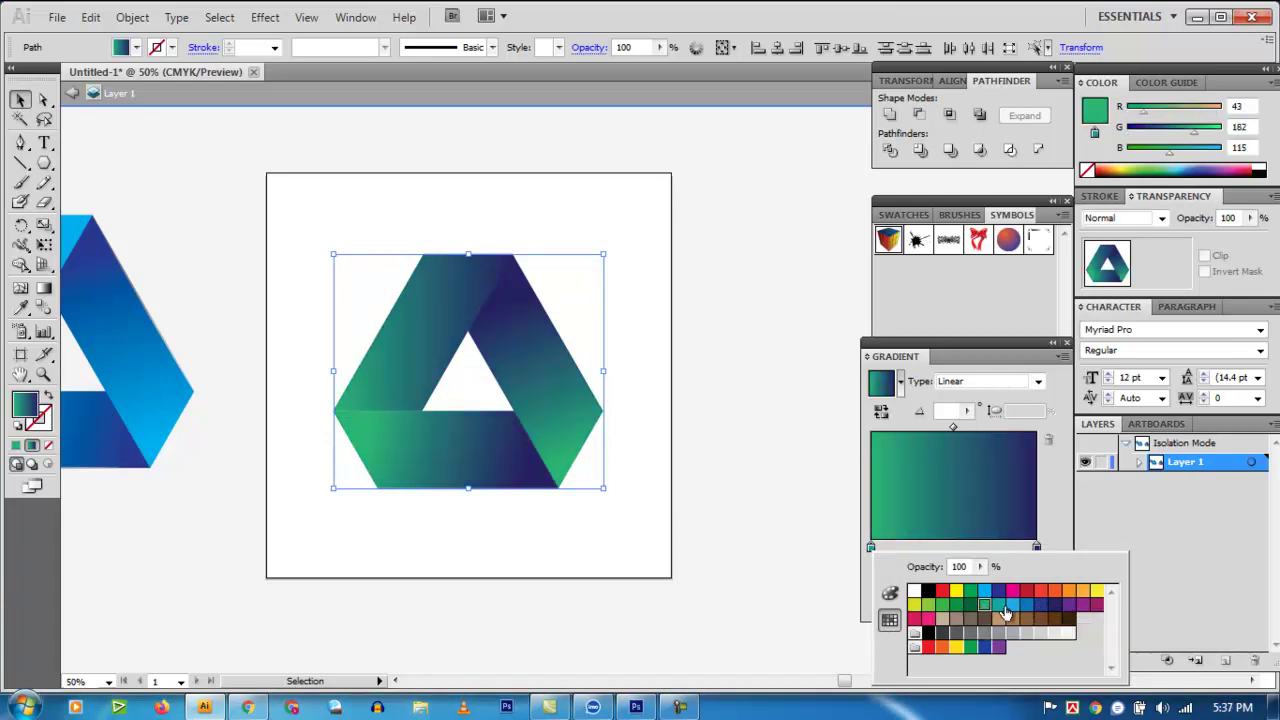
pyautogui.click(1012, 607)
pyautogui.click(1027, 607)
pyautogui.click(1013, 608)
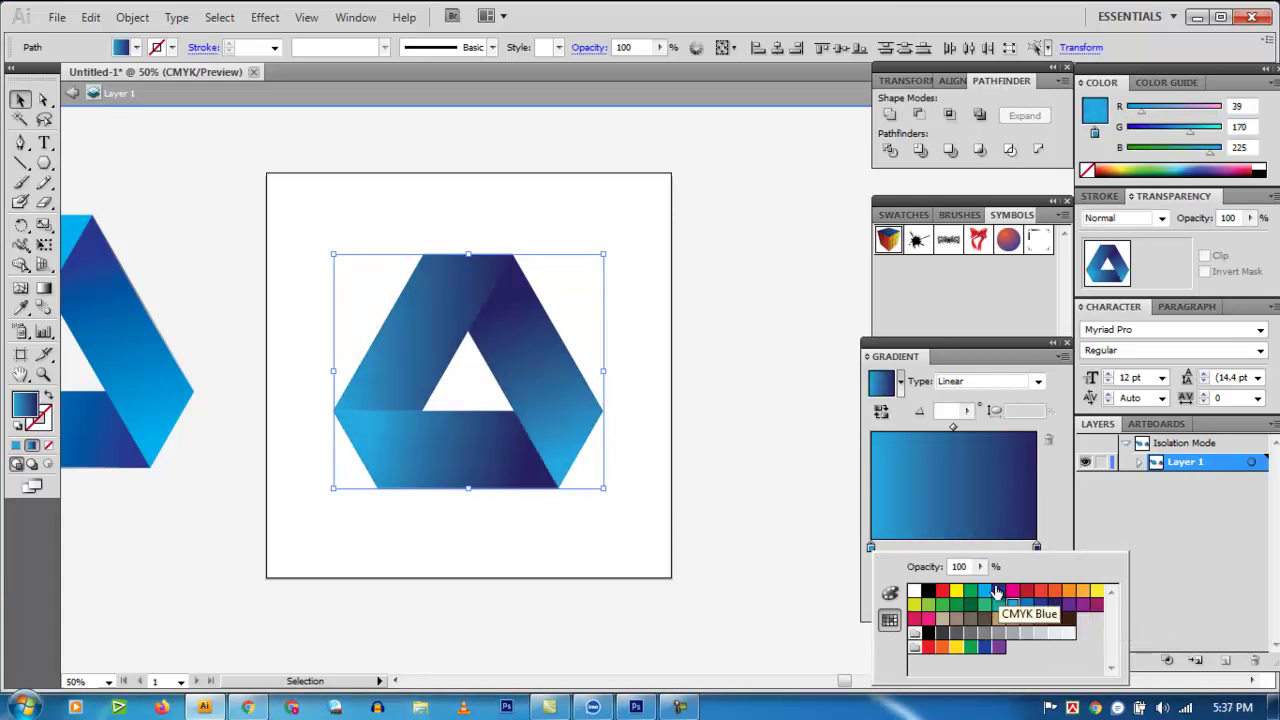
pyautogui.click(984, 590)
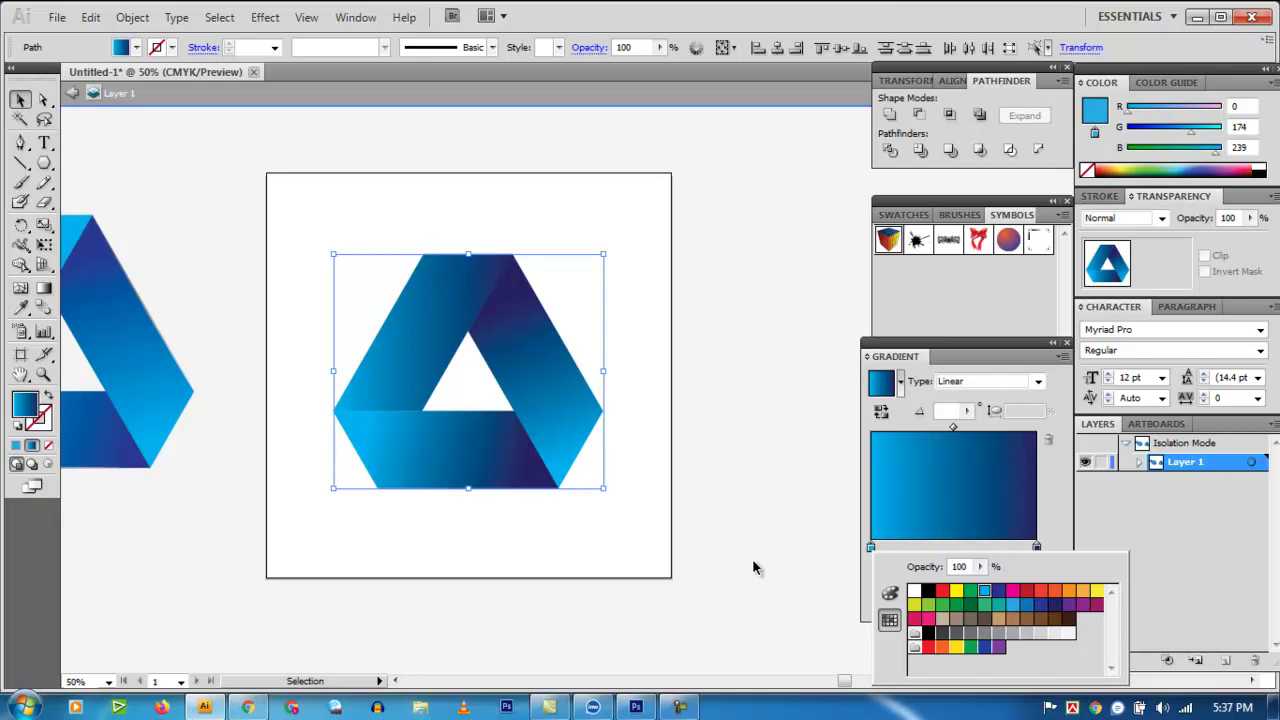
pyautogui.click(679, 453)
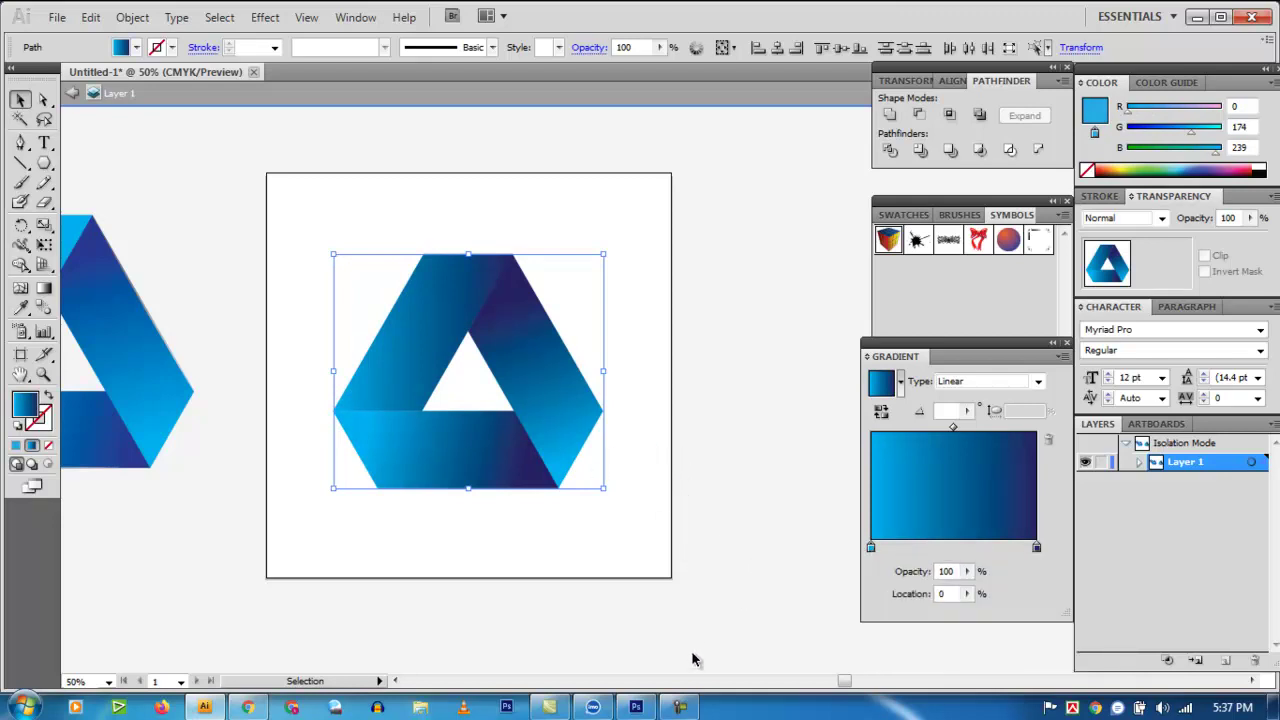
pyautogui.click(685, 290)
# Step: Extend the right band's gradient toward its upper tip at an angle of about 106°, navy at the top, and deselect the band
pyautogui.click(522, 370)
pyautogui.click(44, 288)
pyautogui.moveTo(510, 303); pyautogui.dragTo(506, 264)
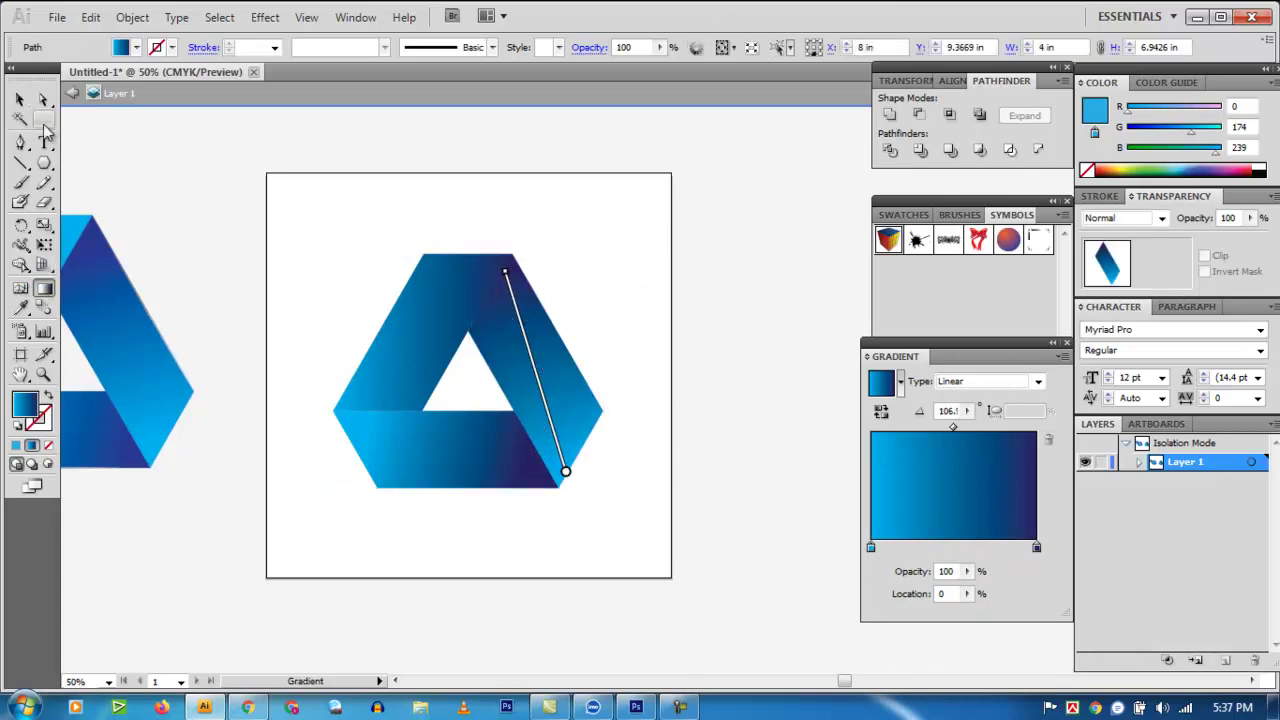
pyautogui.click(19, 99)
pyautogui.click(389, 157)
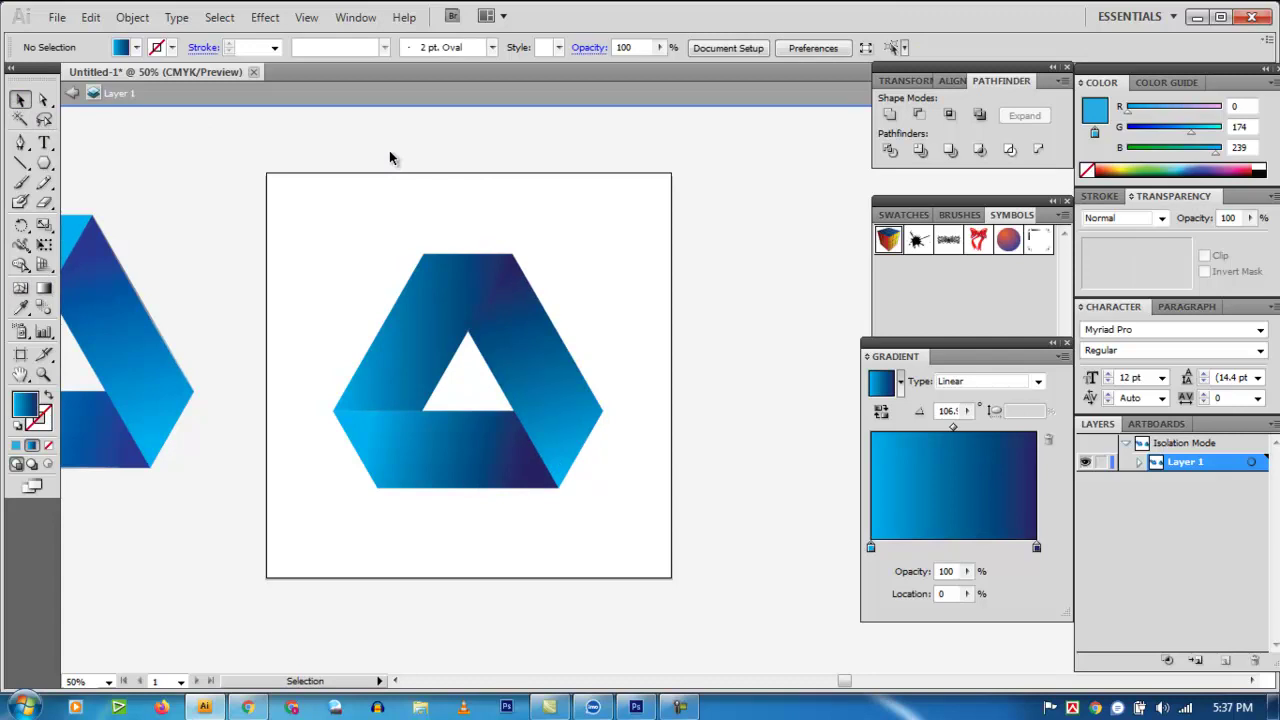
# Step: Redraw the left band's gradient at about -131°, running from cyan at the upper right to navy at the lower left
pyautogui.click(452, 362)
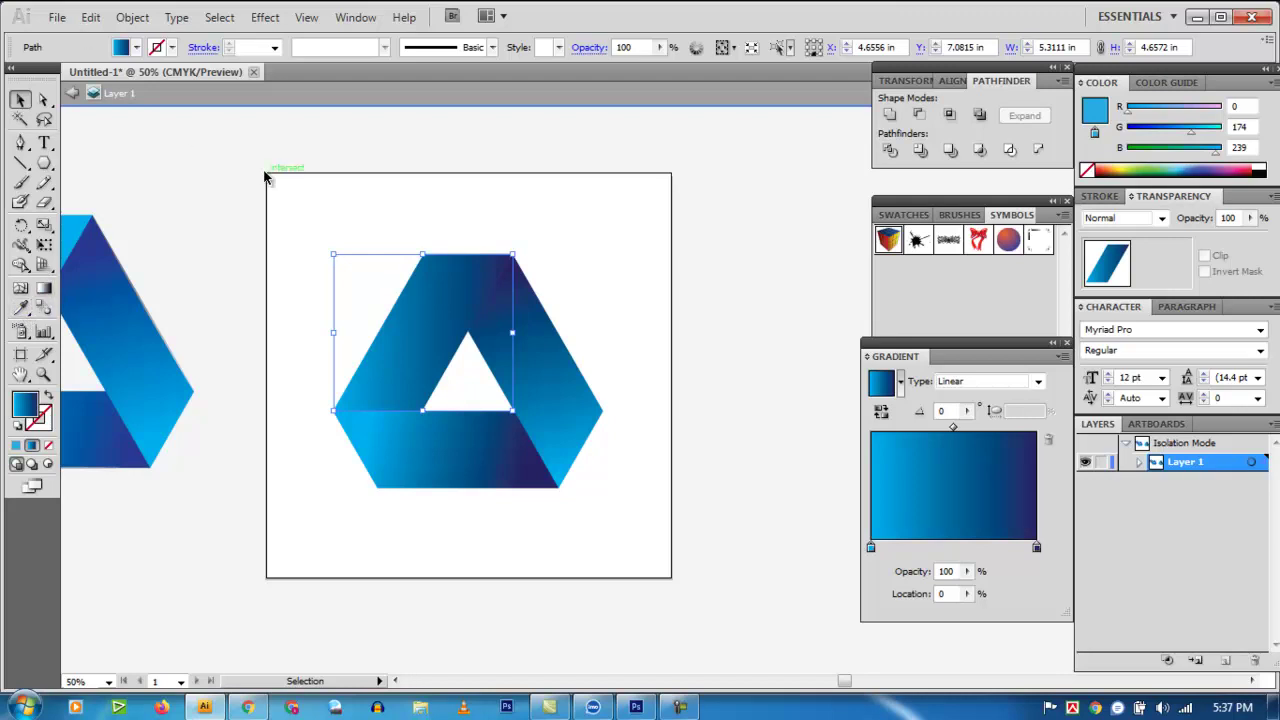
pyautogui.press('g')
pyautogui.moveTo(466, 265); pyautogui.dragTo(353, 403)
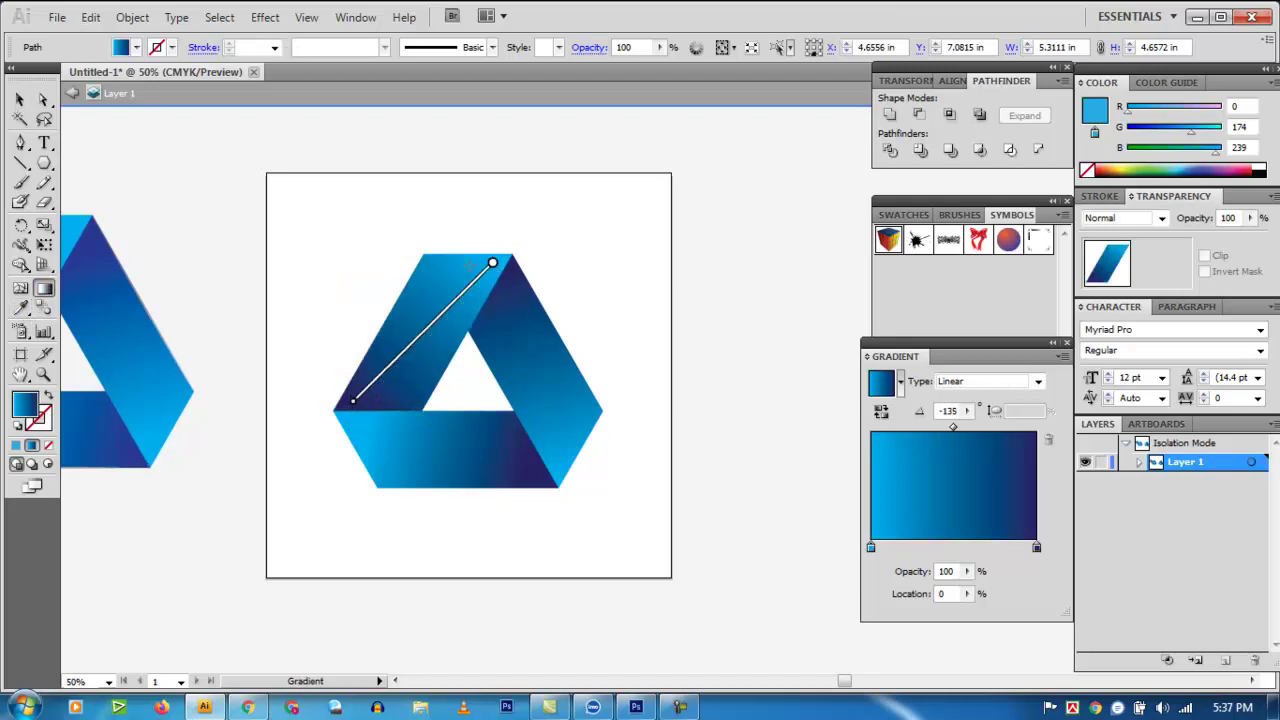
pyautogui.moveTo(477, 272); pyautogui.dragTo(348, 415)
pyautogui.press('v')
pyautogui.click(562, 255)
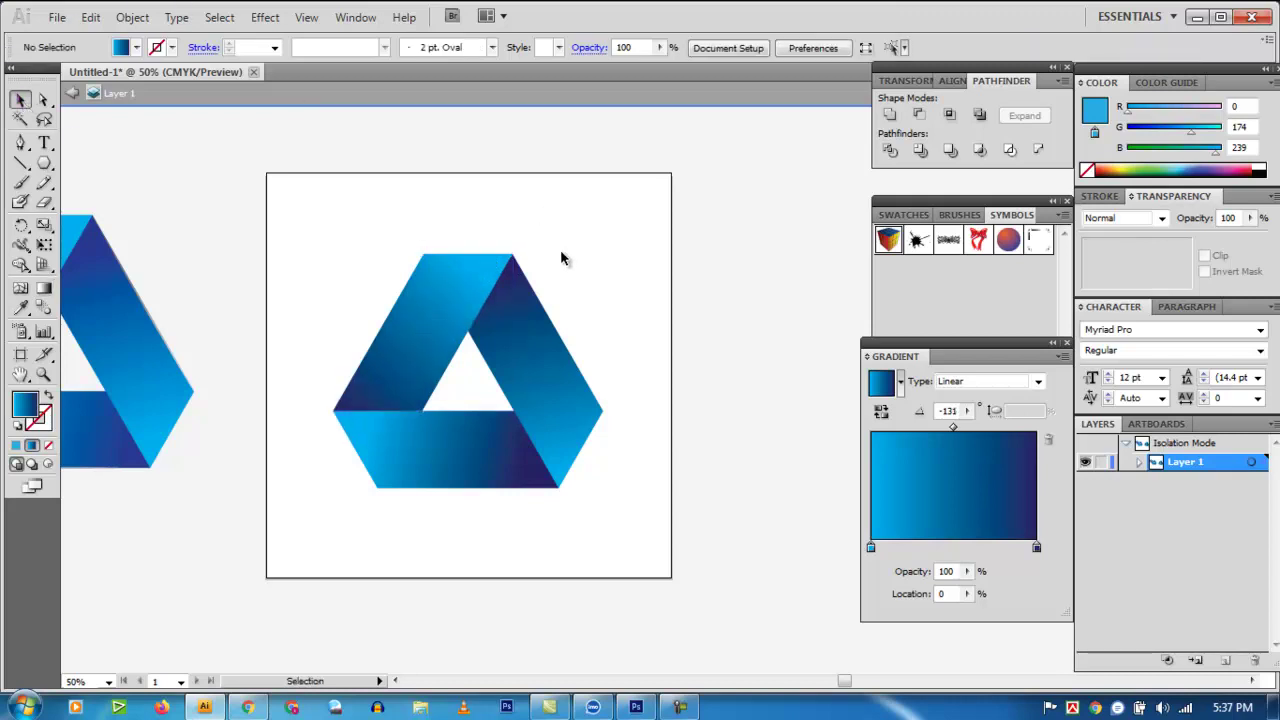
# Step: Redraw the bottom band's gradient at about -6°, running from cyan at its left end to navy at its right end
pyautogui.click(433, 472)
pyautogui.click(44, 288)
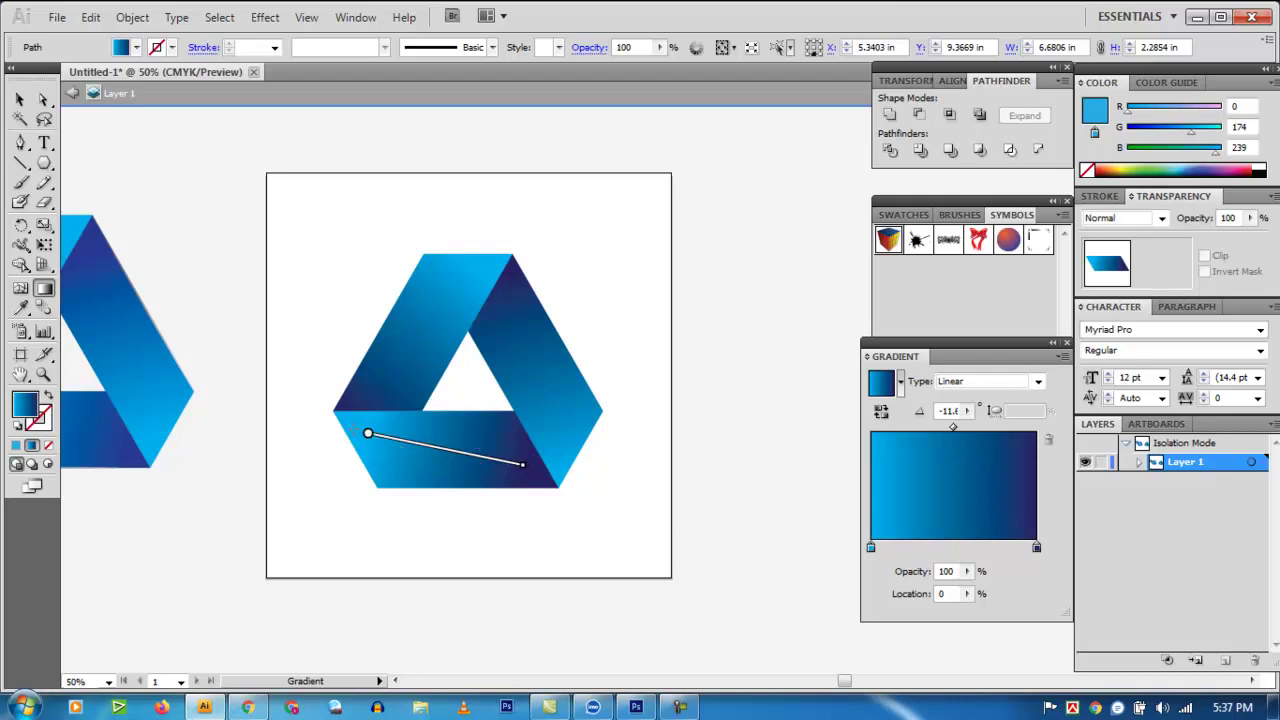
pyautogui.moveTo(353, 430)
pyautogui.mouseDown()
pyautogui.moveTo(540, 474)
pyautogui.moveTo(528, 457)
pyautogui.mouseUp()
pyautogui.click(19, 101)
pyautogui.click(665, 243)
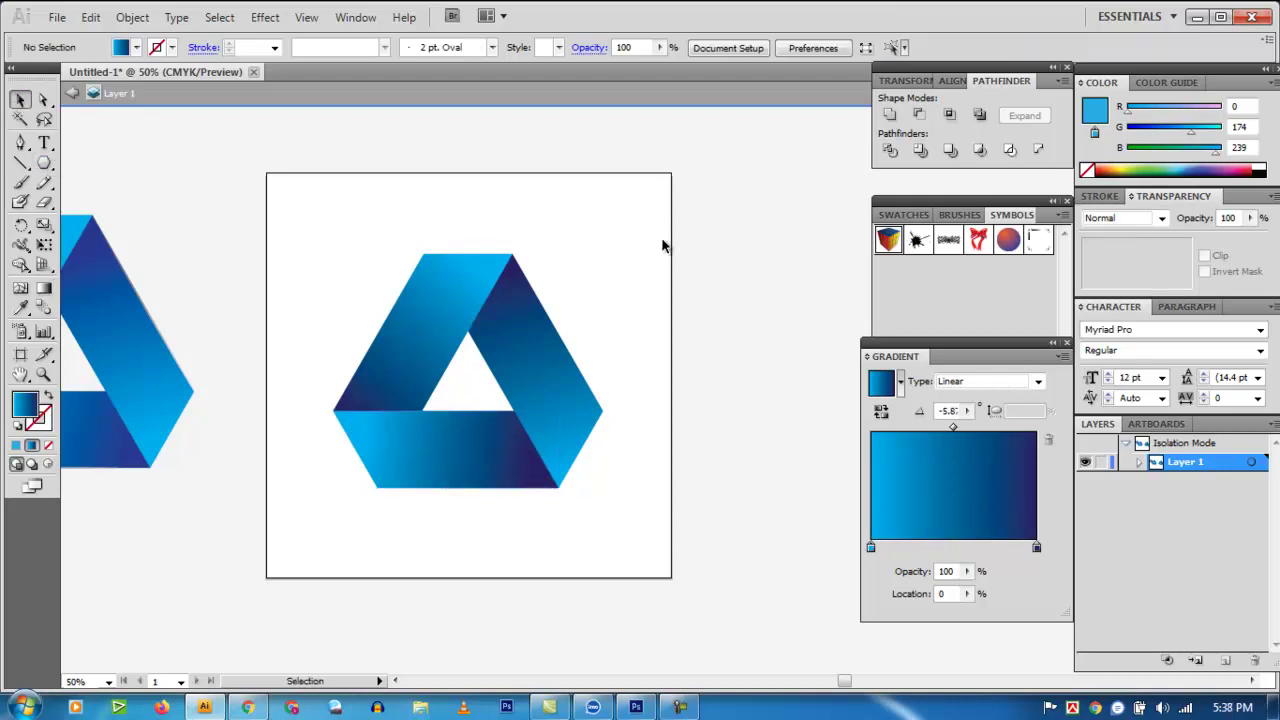
# Step: Shift the right band's gradient slightly upward along the band, keeping its direction, and deselect the band
pyautogui.click(560, 378)
pyautogui.click(44, 288)
pyautogui.moveTo(563, 431)
pyautogui.mouseDown()
pyautogui.moveTo(538, 337)
pyautogui.moveTo(564, 403)
pyautogui.moveTo(545, 407)
pyautogui.mouseUp()
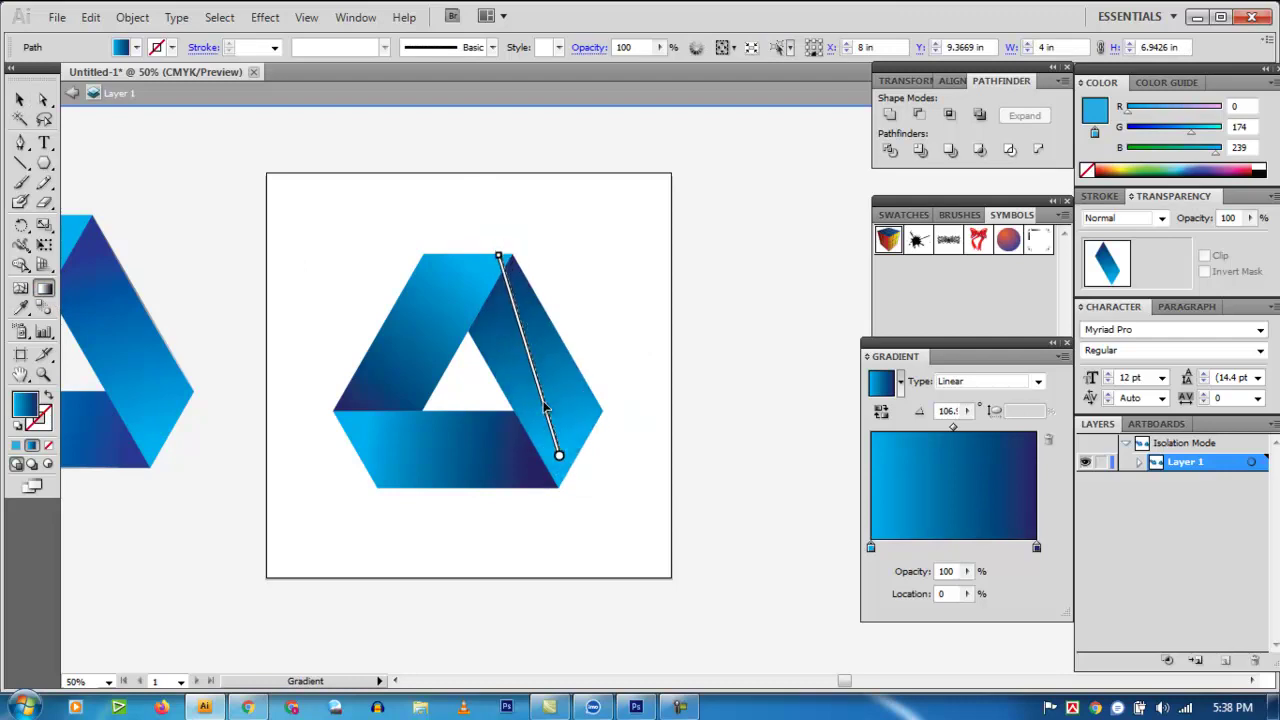
pyautogui.click(19, 101)
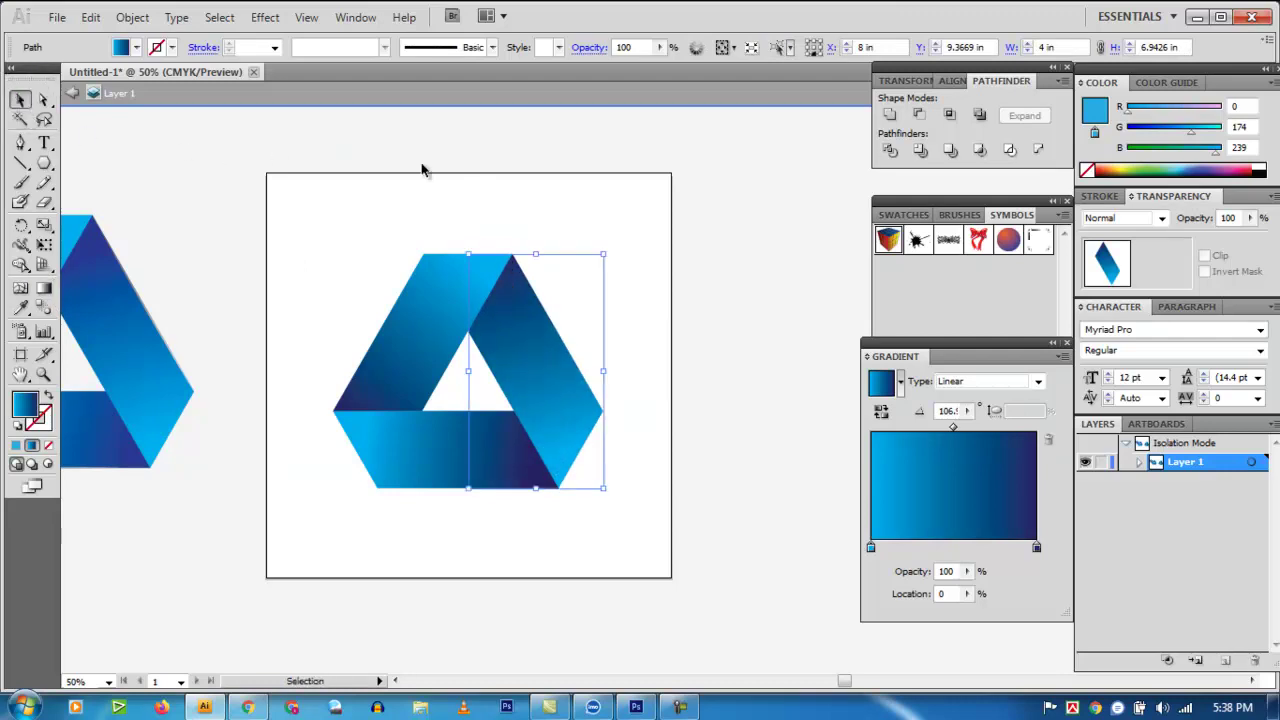
pyautogui.click(426, 170)
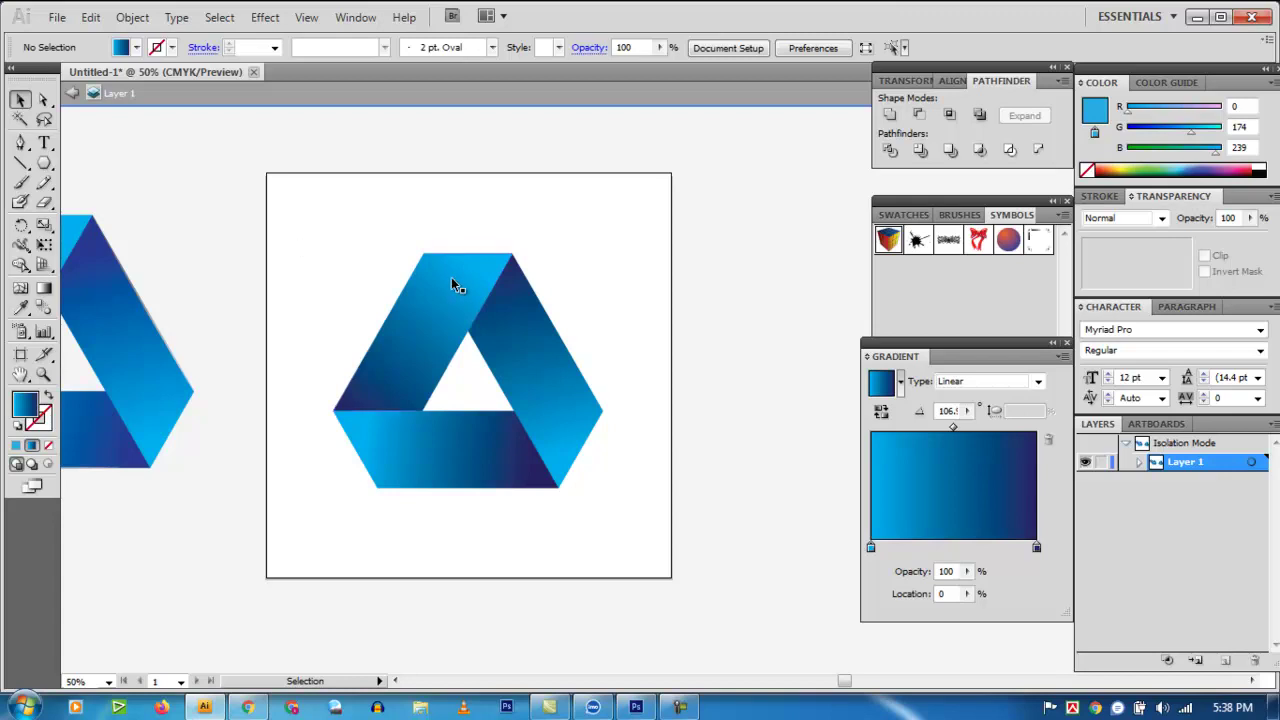
# Step: Draw a thin curved sliver with the Pen tool along the left band's outer edge, from its upper corner to its left tip
pyautogui.click(20, 143)
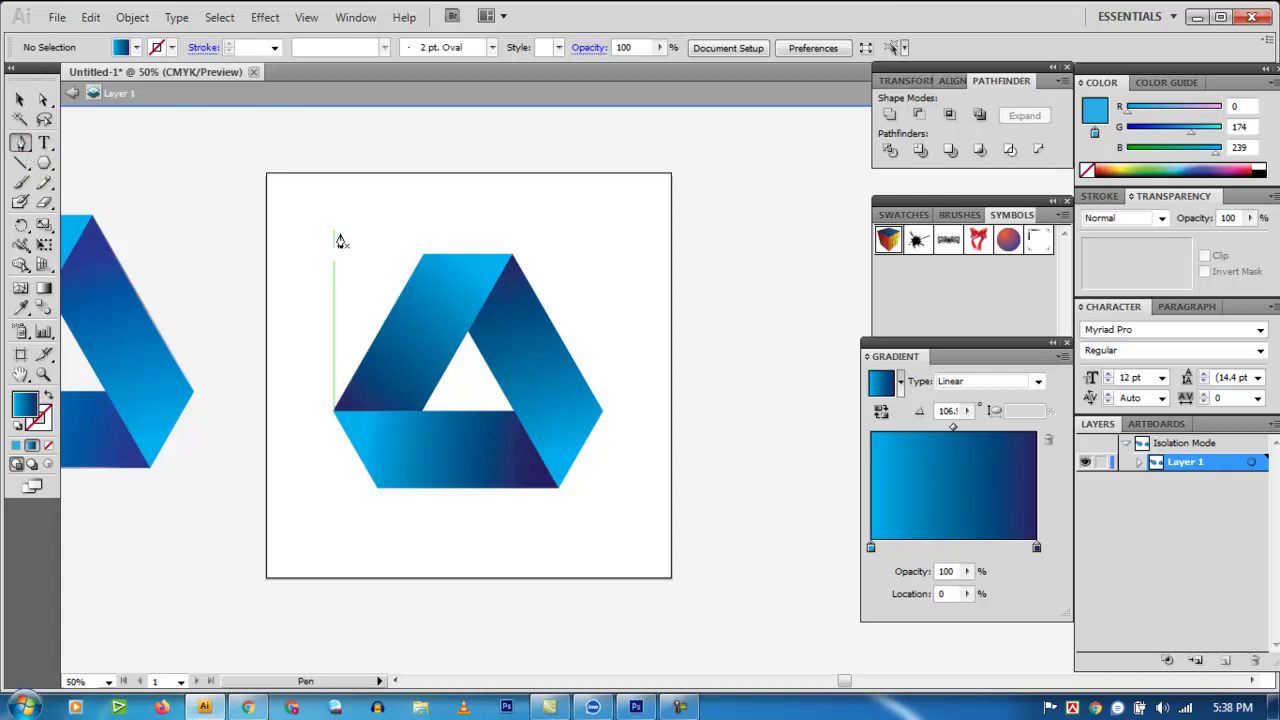
pyautogui.click(421, 256)
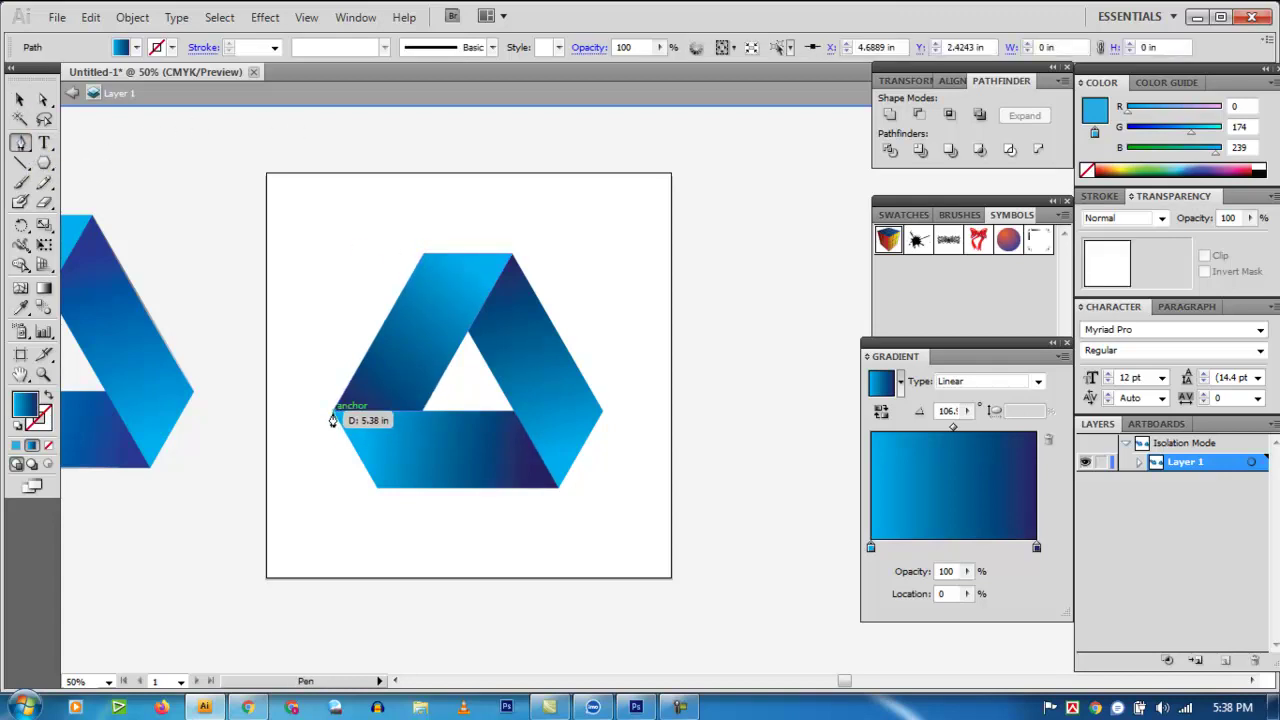
pyautogui.click(331, 406)
pyautogui.moveTo(338, 427); pyautogui.dragTo(308, 474)
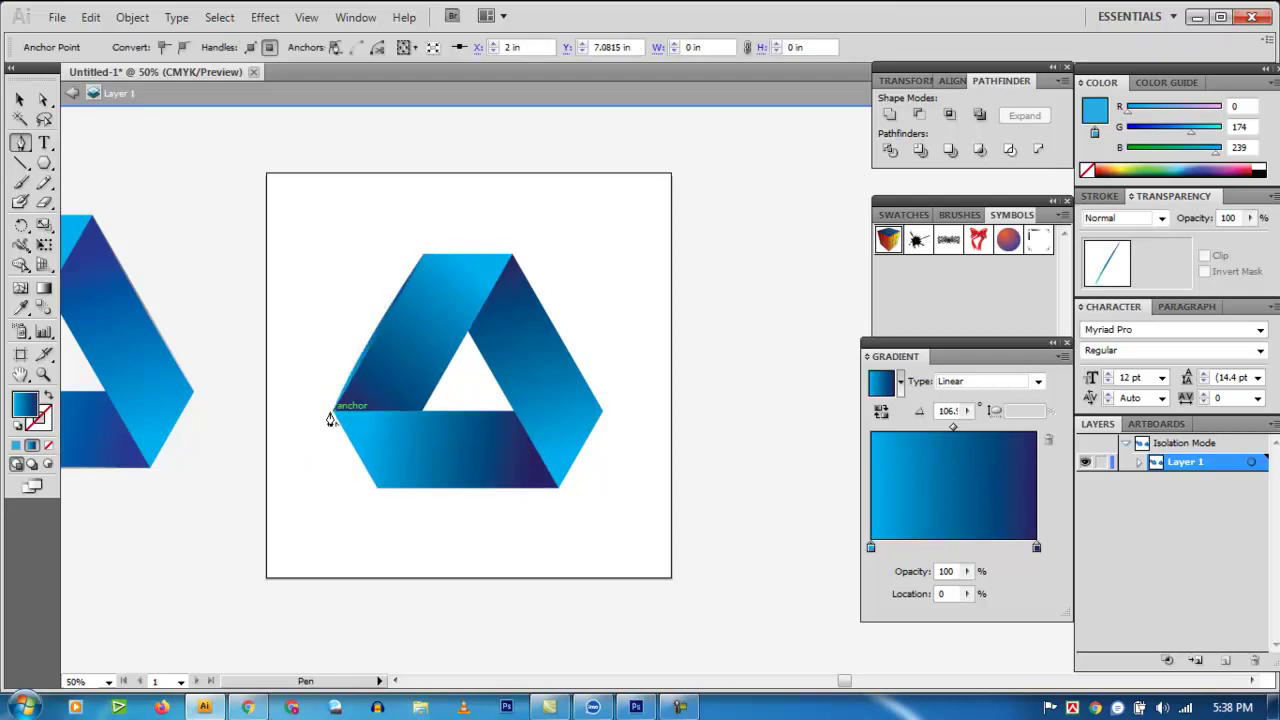
pyautogui.click(20, 100)
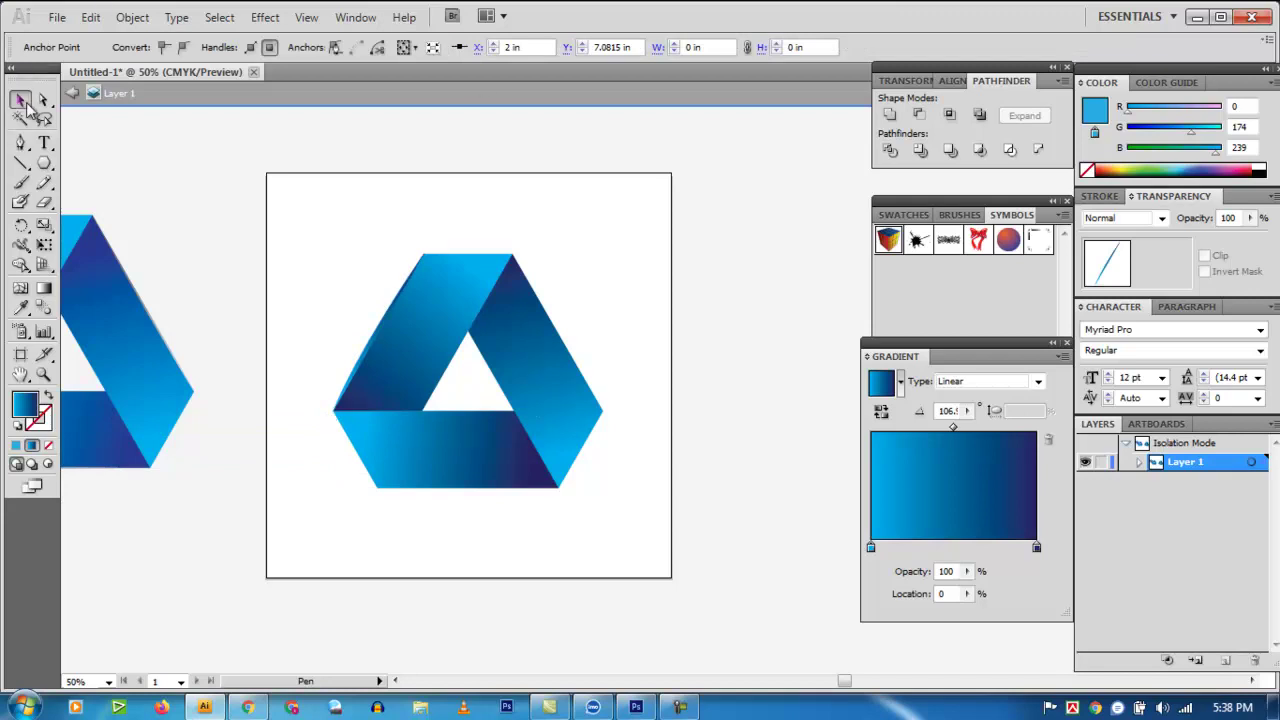
# Step: Make two copies of the edge sliver, placing one below the bottom band and one beside the right band
pyautogui.click(367, 359)
pyautogui.moveTo(365, 353); pyautogui.dragTo(454, 553)
pyautogui.click(672, 531)
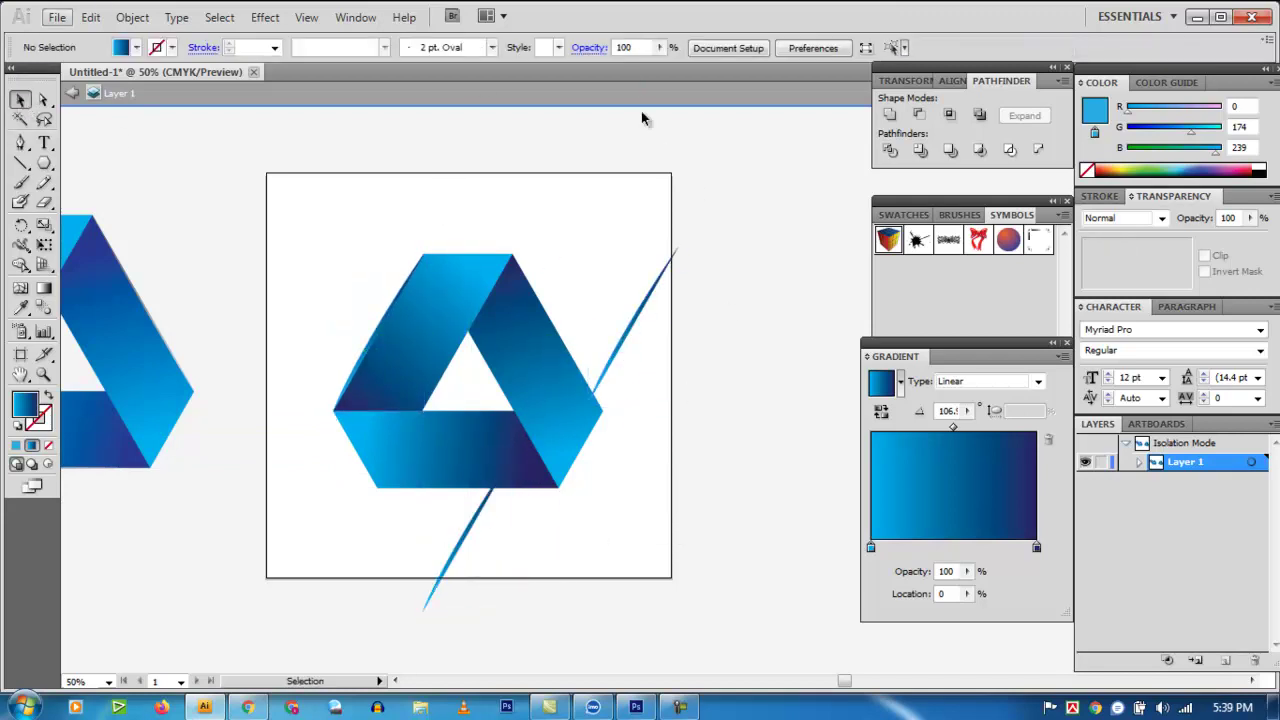
# Step: Recolour the left edge sliver's gradient from dark grey (88, 89, 91) to light grey (241, 242, 242)
pyautogui.click(400, 317)
pyautogui.doubleClick(1037, 549)
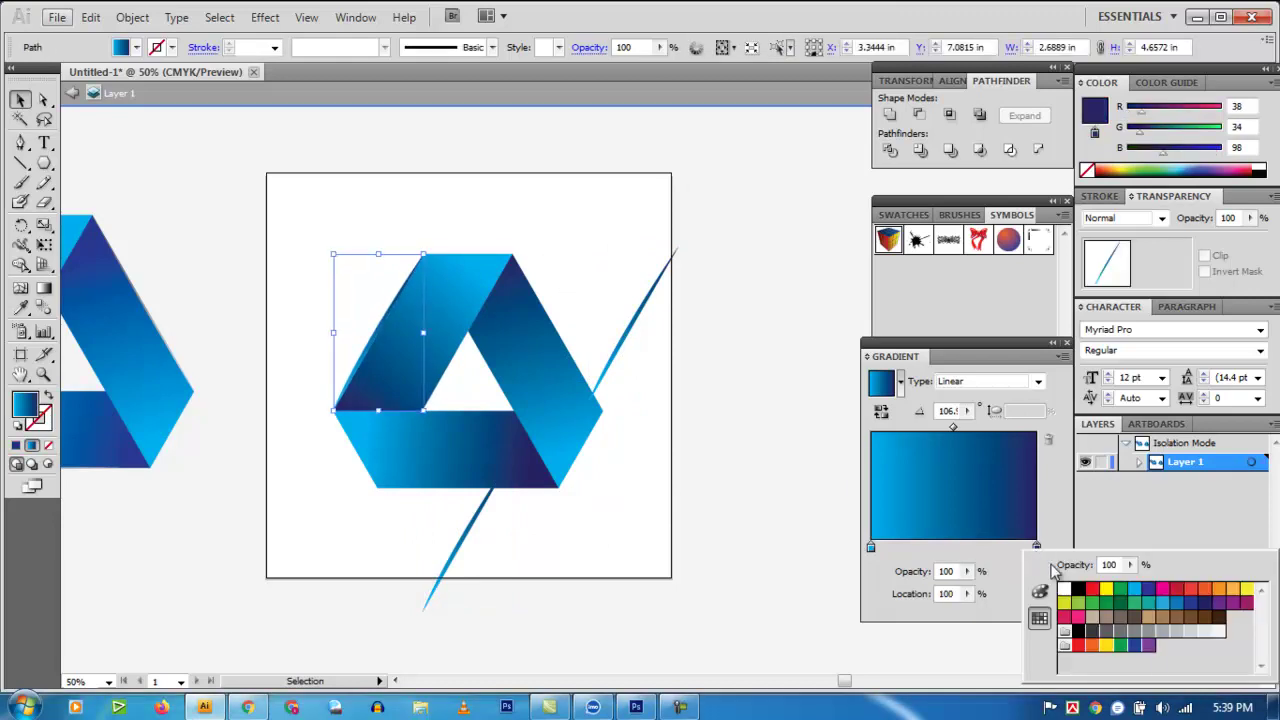
pyautogui.click(1217, 637)
pyautogui.click(1008, 597)
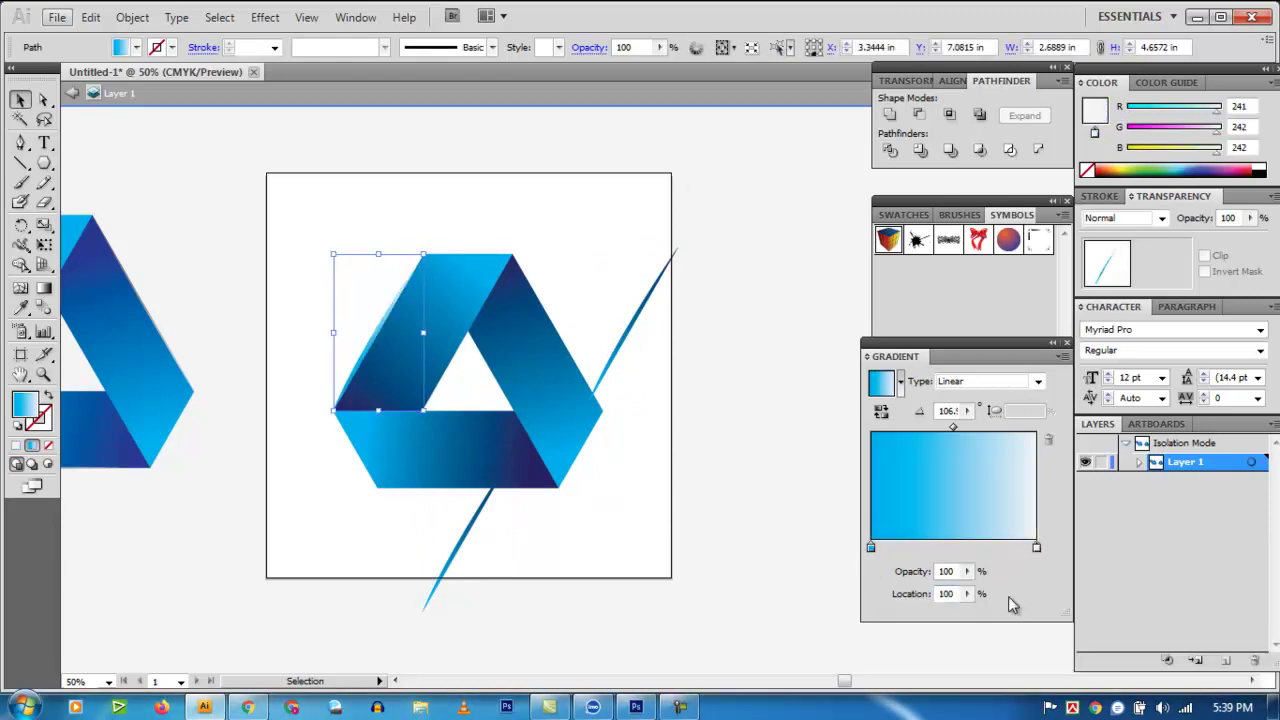
pyautogui.doubleClick(870, 548)
pyautogui.click(957, 633)
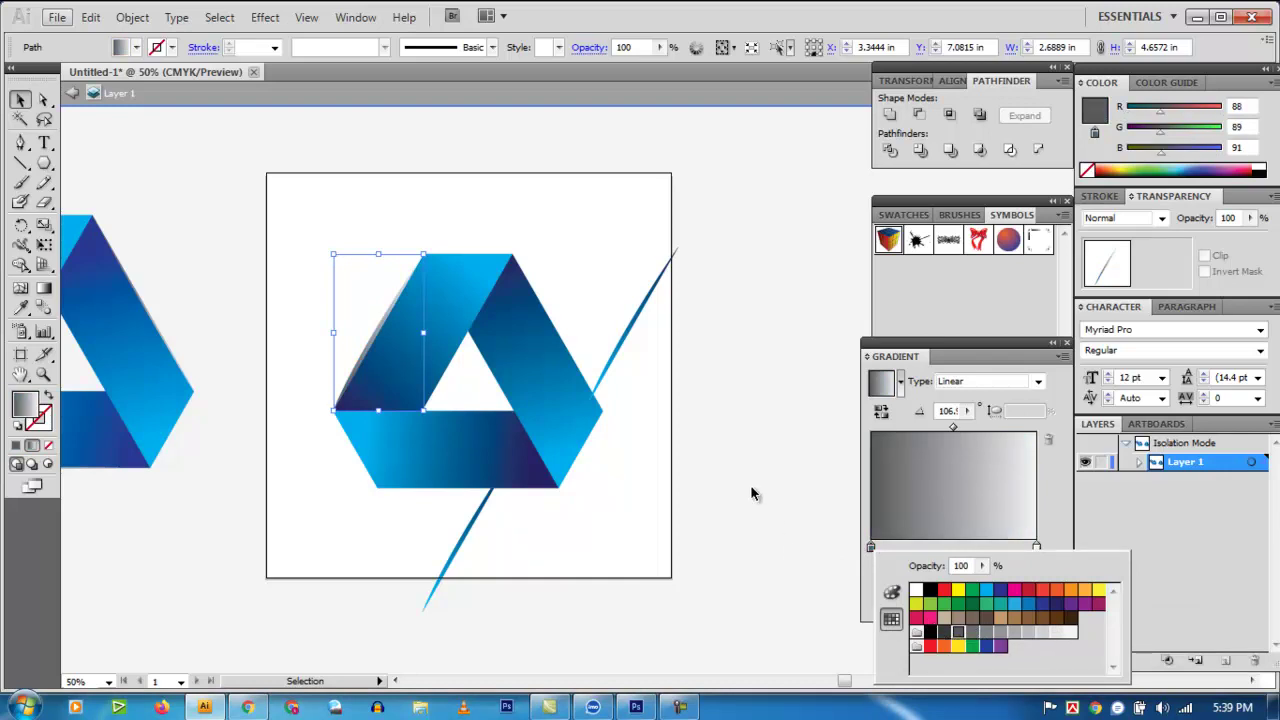
# Step: Change the left edge sliver's gradient type to Radial and deselect the sliver
pyautogui.click(1038, 384)
pyautogui.click(1038, 384)
pyautogui.click(981, 398)
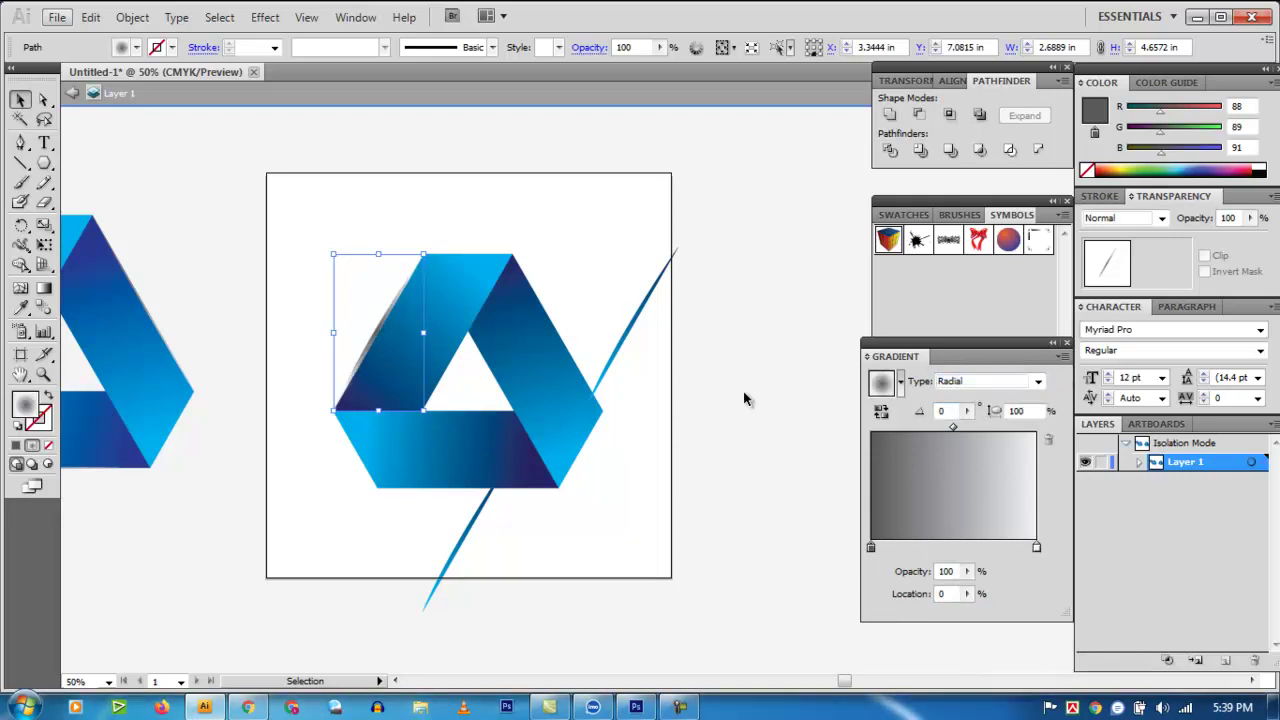
pyautogui.click(773, 391)
pyautogui.click(357, 336)
# Step: Reflect the sliver copy beside the right band so that it slopes parallel to that band's outer edge, and deselect it
pyautogui.click(634, 329)
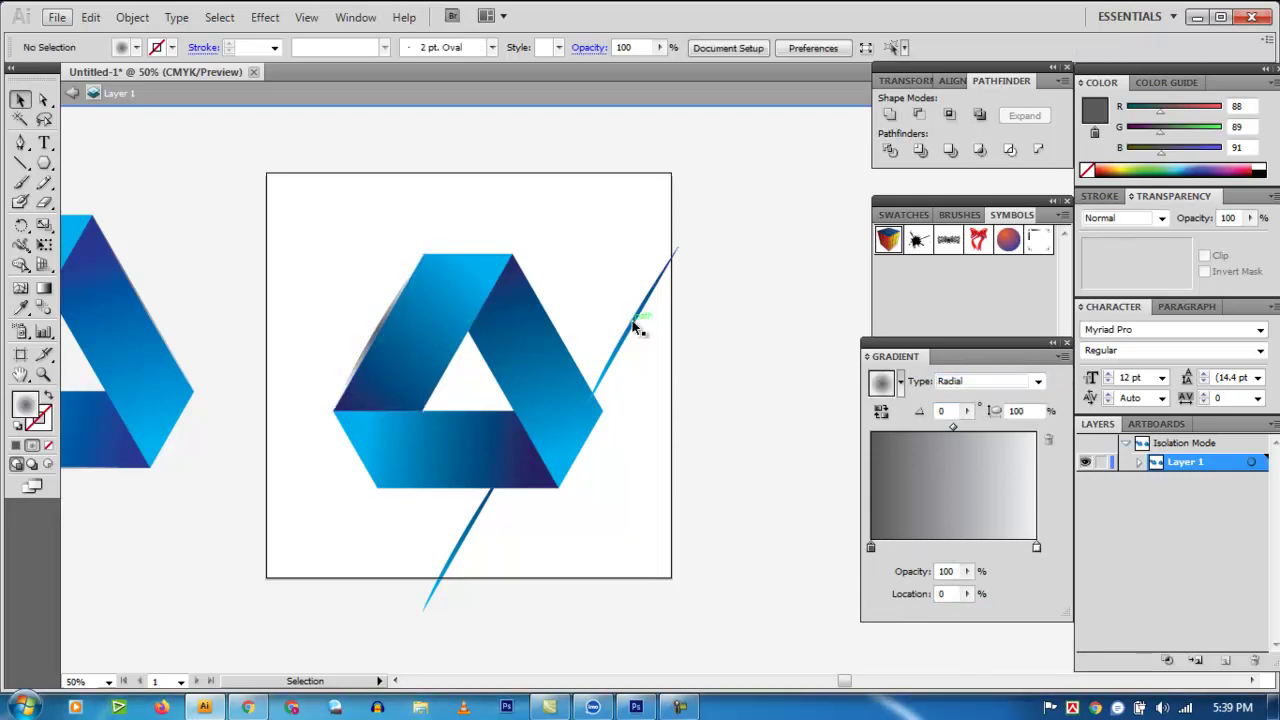
pyautogui.click(641, 327)
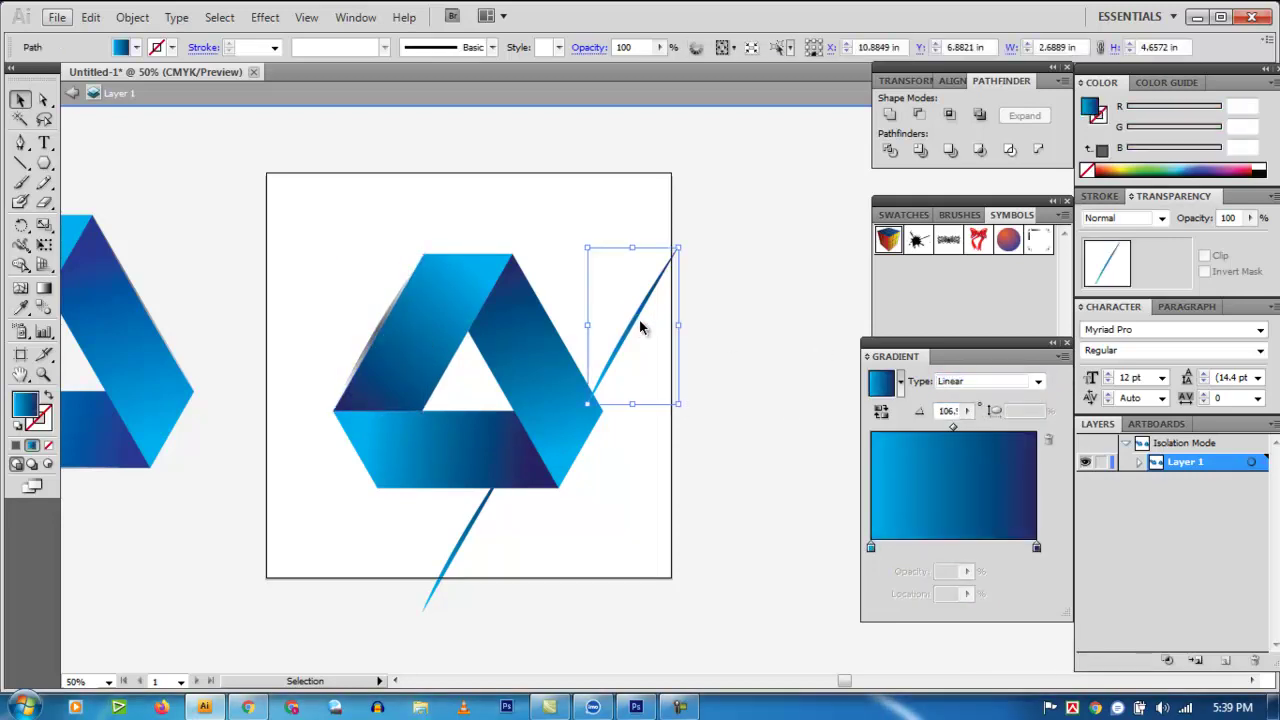
pyautogui.rightClick(640, 327)
pyautogui.moveTo(714, 589)
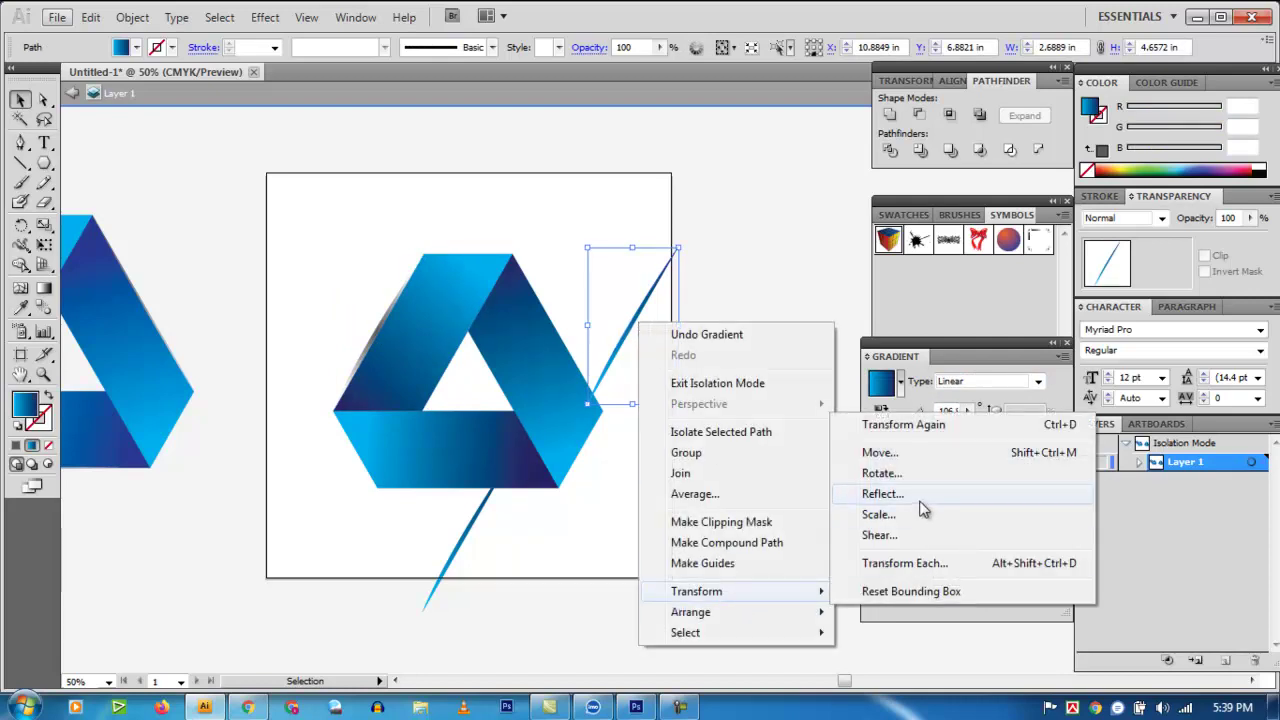
pyautogui.click(910, 500)
pyautogui.click(738, 298)
pyautogui.click(754, 291)
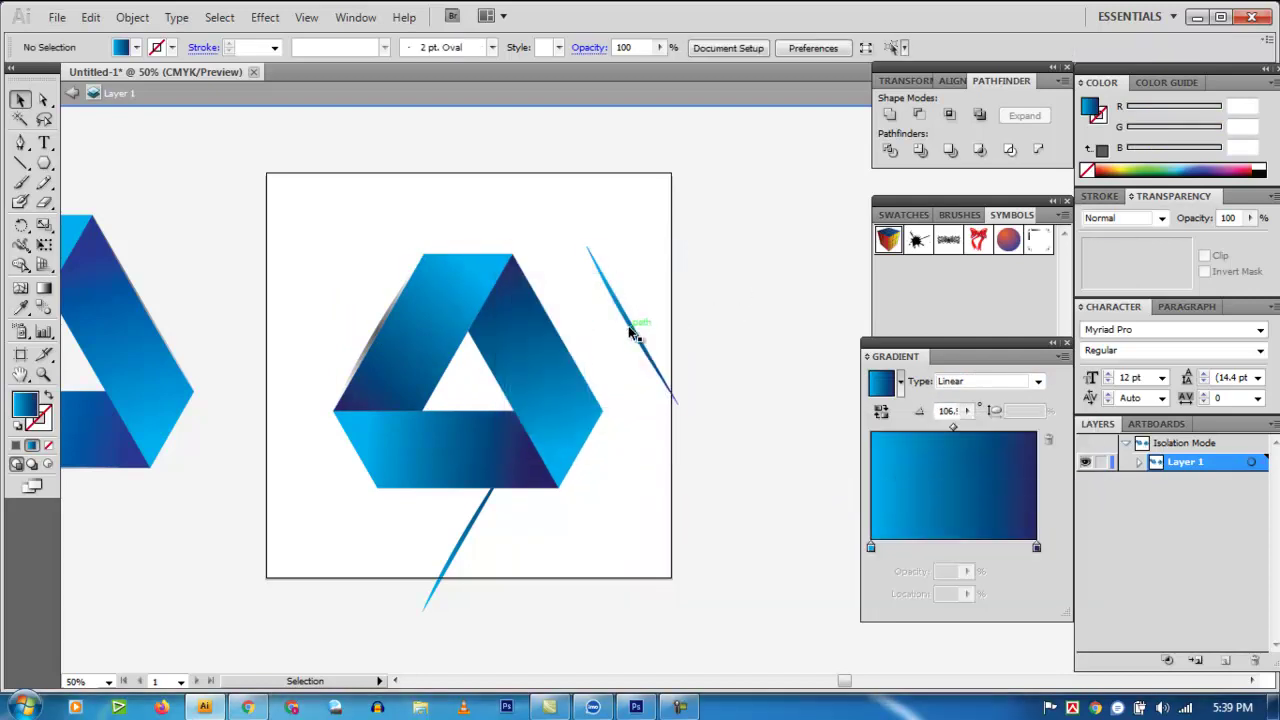
# Step: Reflect the sliver beside the right band across the vertical axis and move it clear of the logo
pyautogui.moveTo(632, 330); pyautogui.dragTo(567, 332)
pyautogui.rightClick(584, 333)
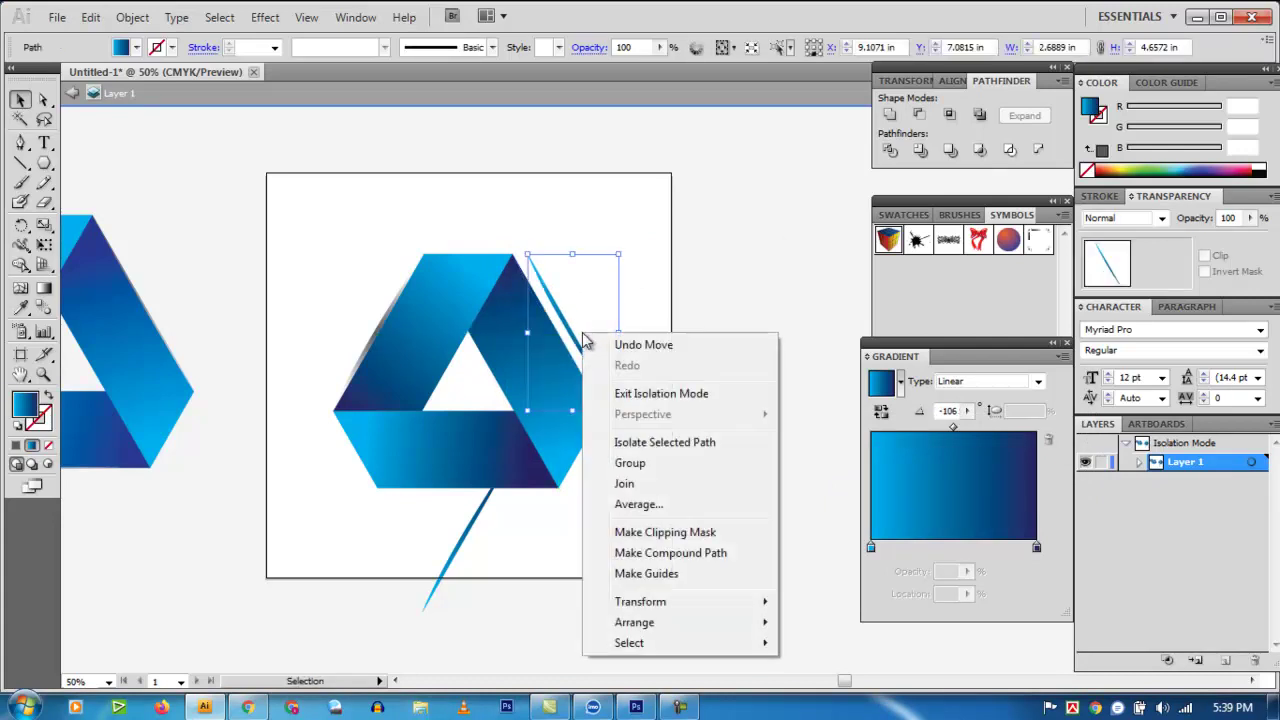
pyautogui.moveTo(669, 605)
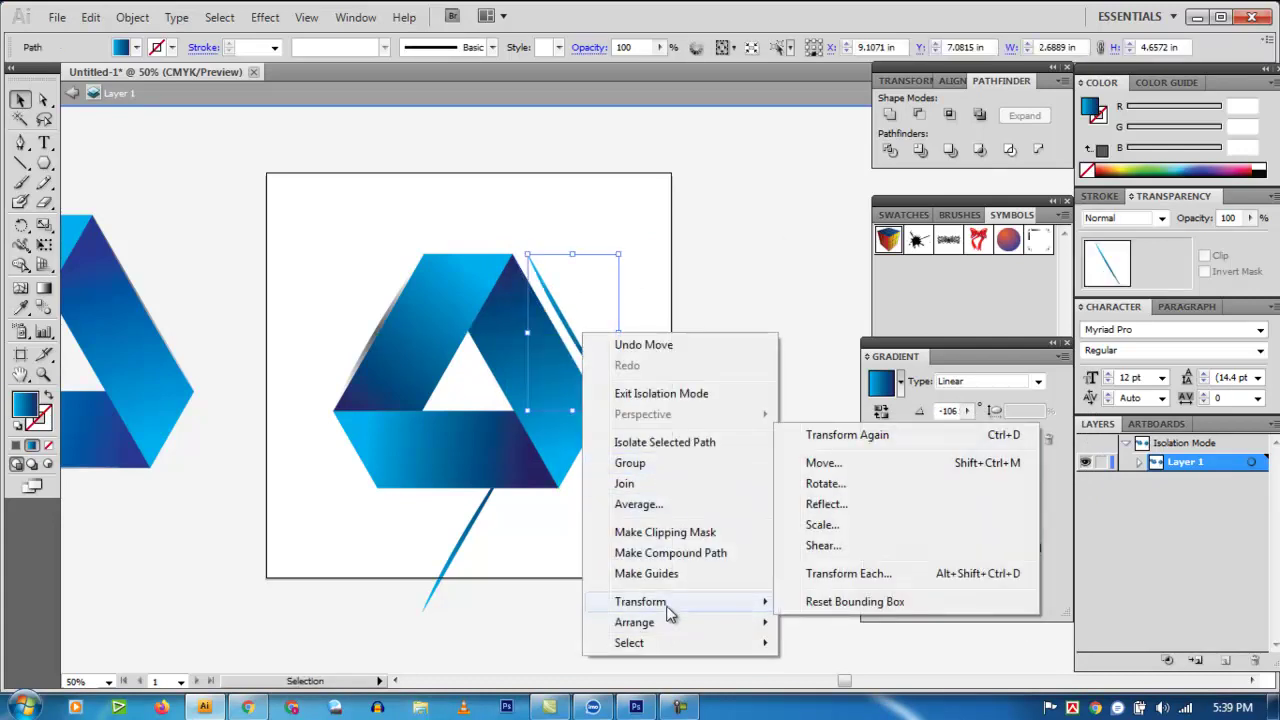
pyautogui.click(822, 504)
pyautogui.click(540, 333)
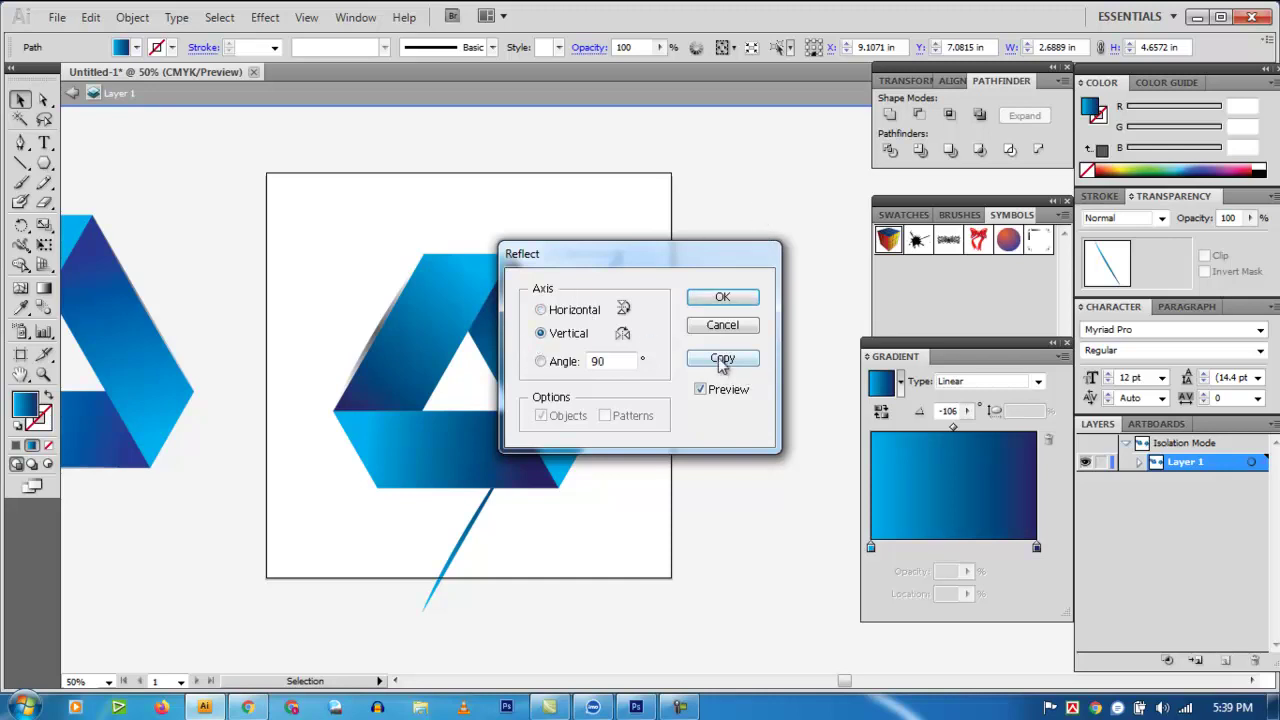
pyautogui.click(722, 358)
pyautogui.moveTo(596, 326); pyautogui.dragTo(671, 329)
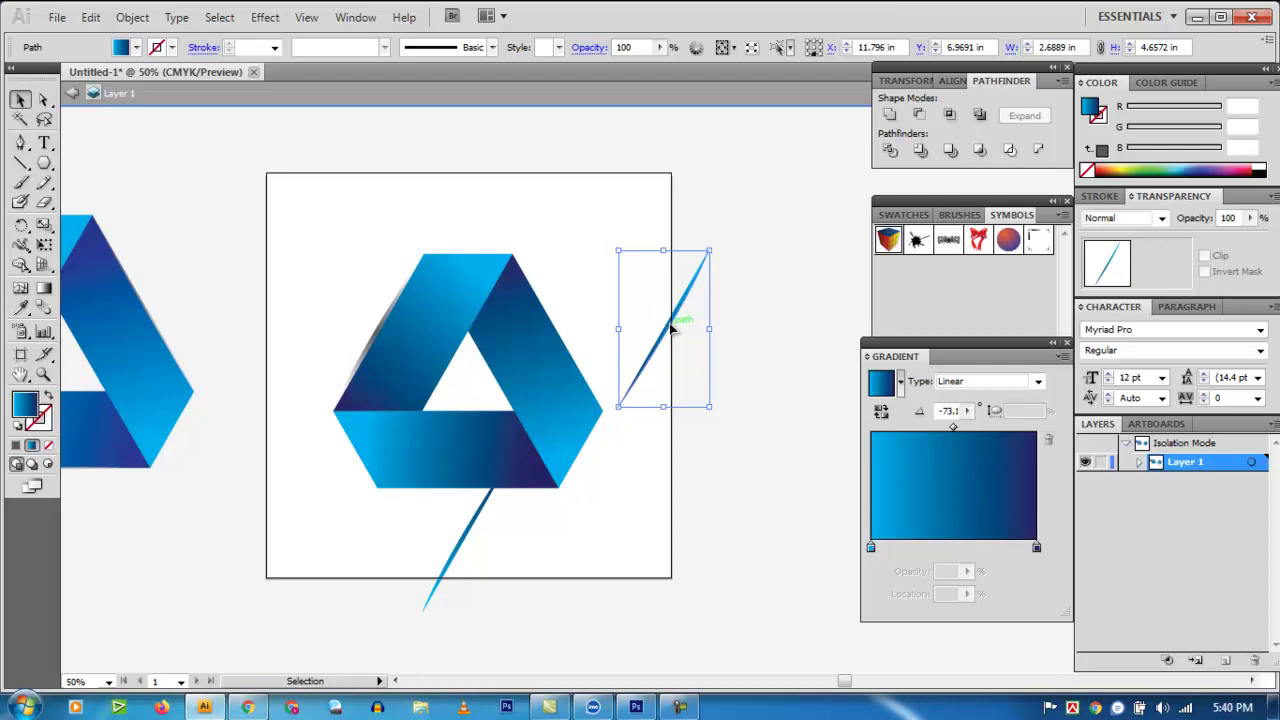
# Step: Rotate the mirrored sliver to match the right band's slope, fit it snugly against that band's outer edge, and deselect it
pyautogui.moveTo(712, 424); pyautogui.dragTo(726, 332)
pyautogui.moveTo(672, 334); pyautogui.dragTo(563, 342)
pyautogui.click(603, 378)
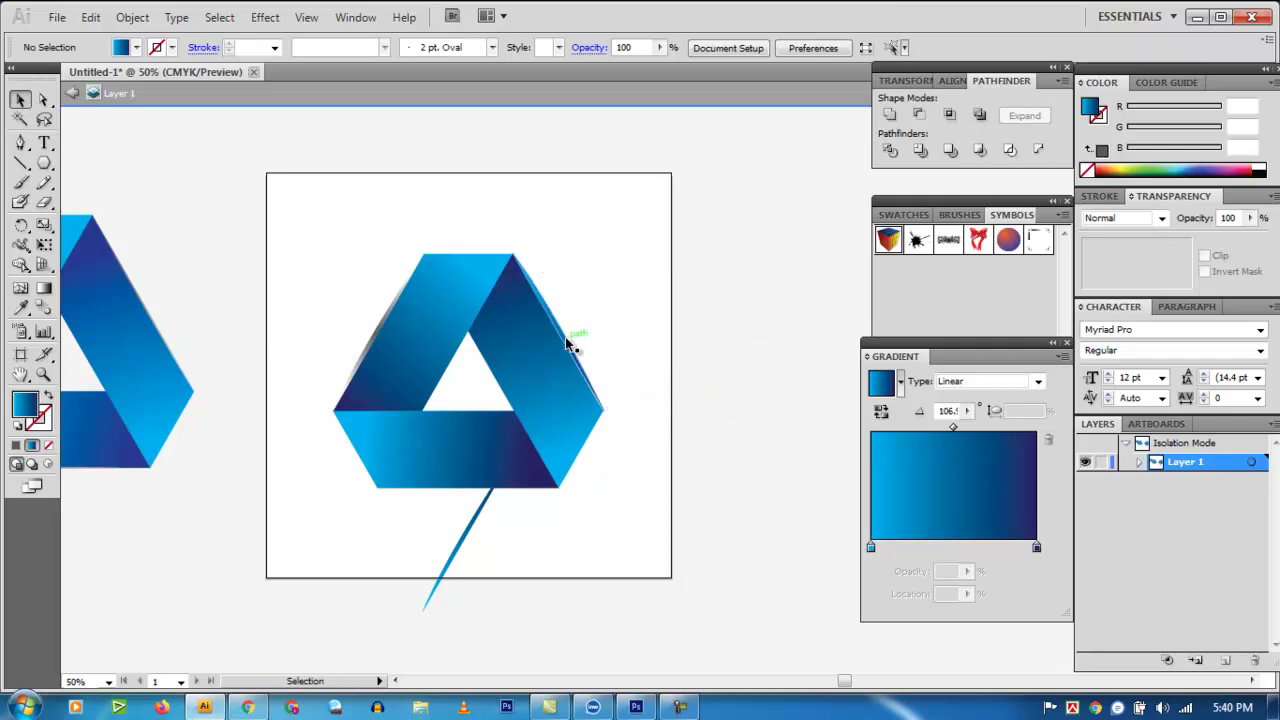
pyautogui.click(571, 337)
pyautogui.press('Left')
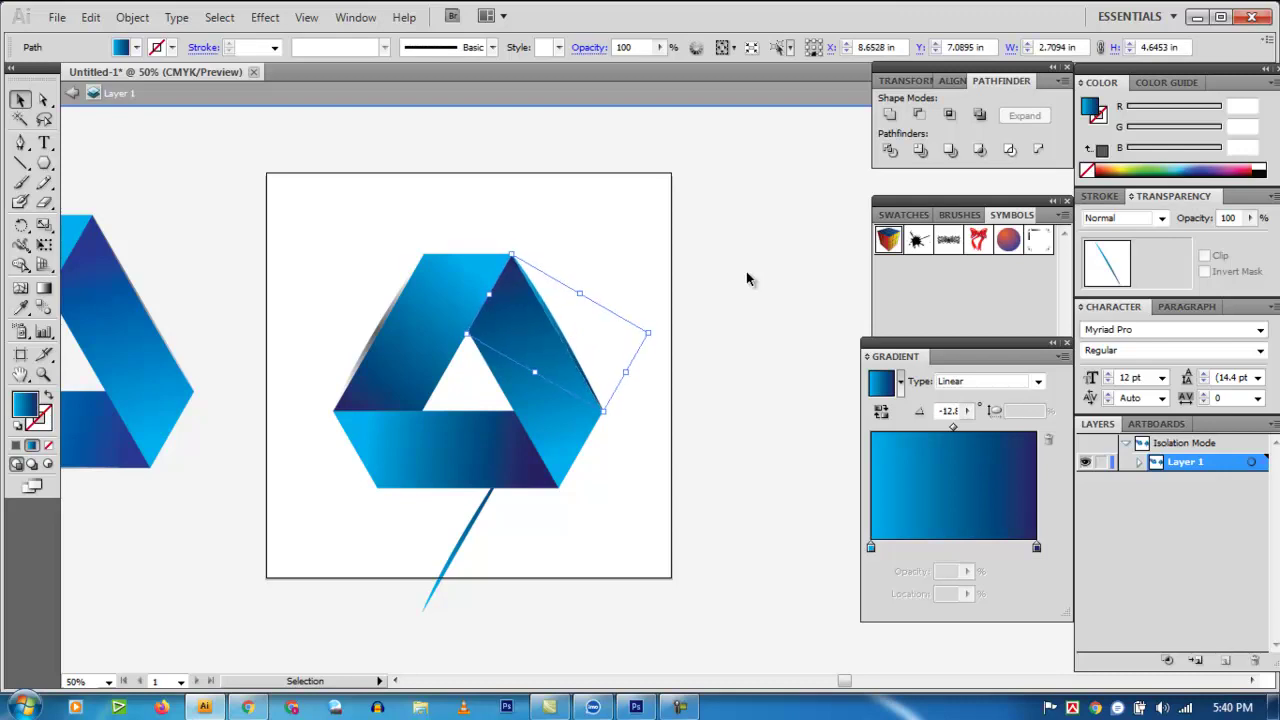
pyautogui.click(791, 190)
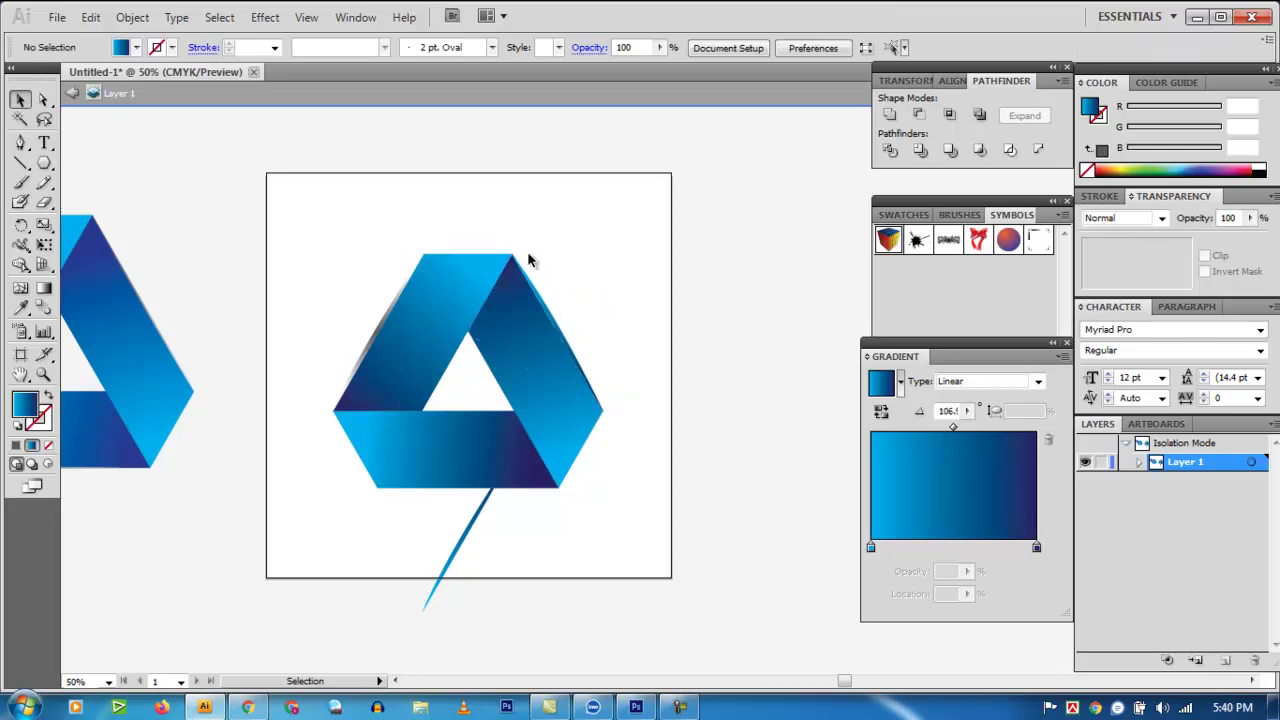
# Step: Copy the left sliver's grey radial gradient onto the right edge sliver with the Eyedropper, and deselect it
pyautogui.click(549, 306)
pyautogui.click(20, 307)
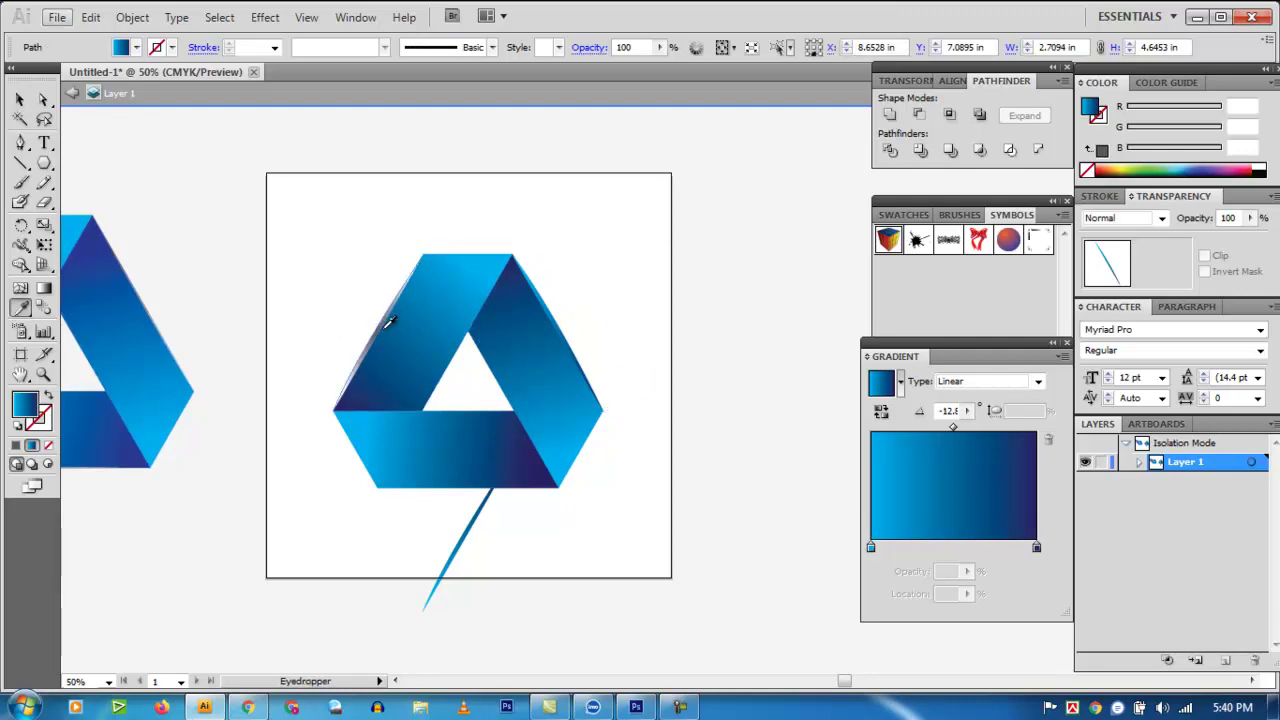
pyautogui.click(21, 101)
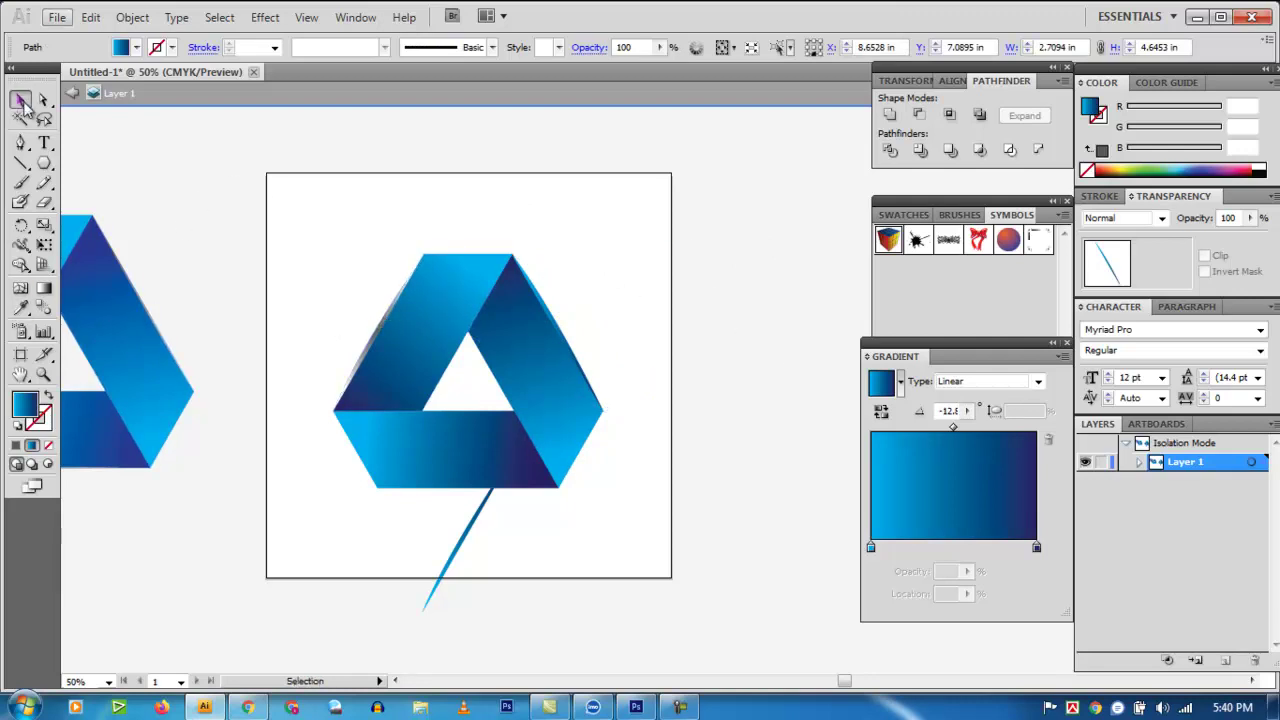
pyautogui.click(586, 229)
pyautogui.click(566, 323)
pyautogui.click(20, 307)
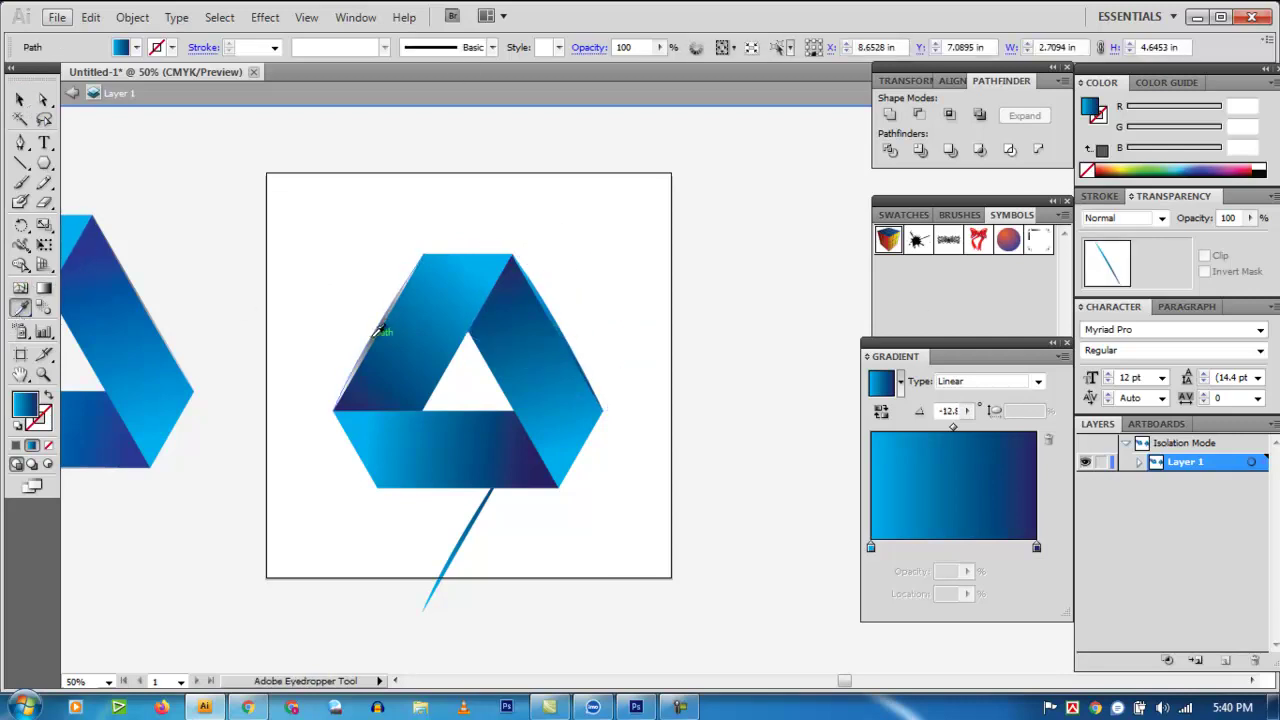
pyautogui.click(380, 328)
pyautogui.click(21, 101)
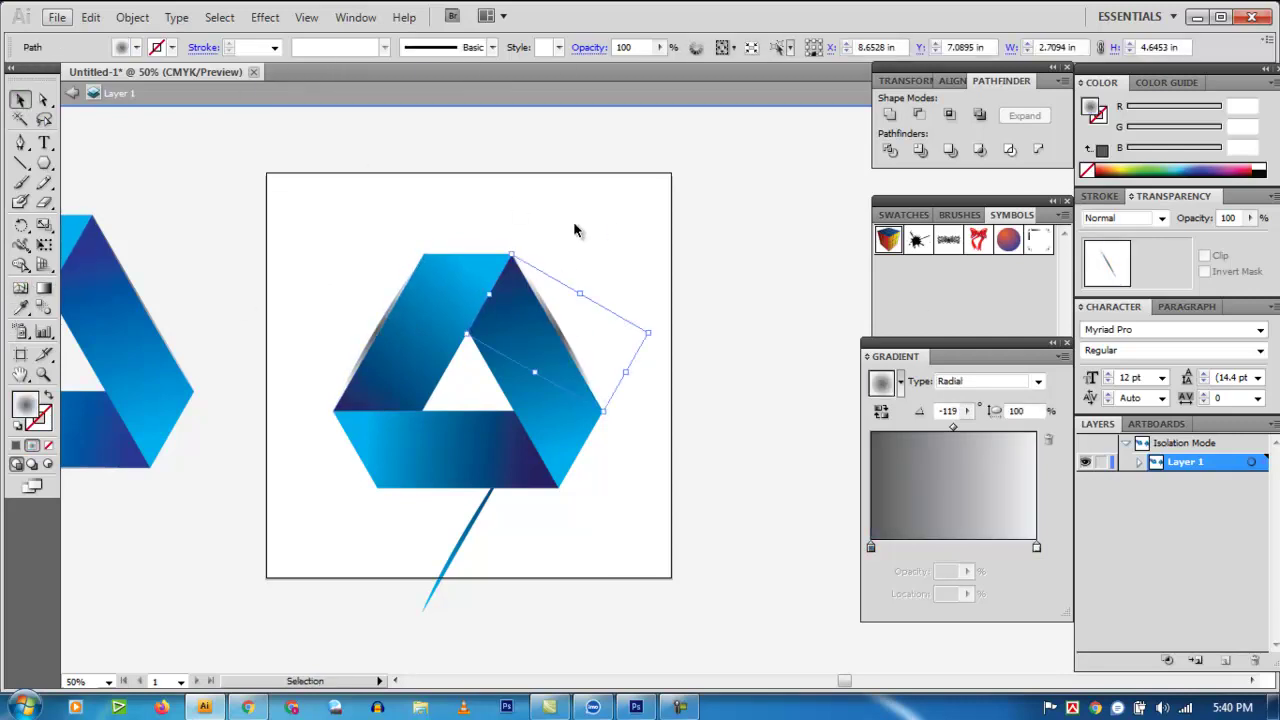
pyautogui.click(585, 228)
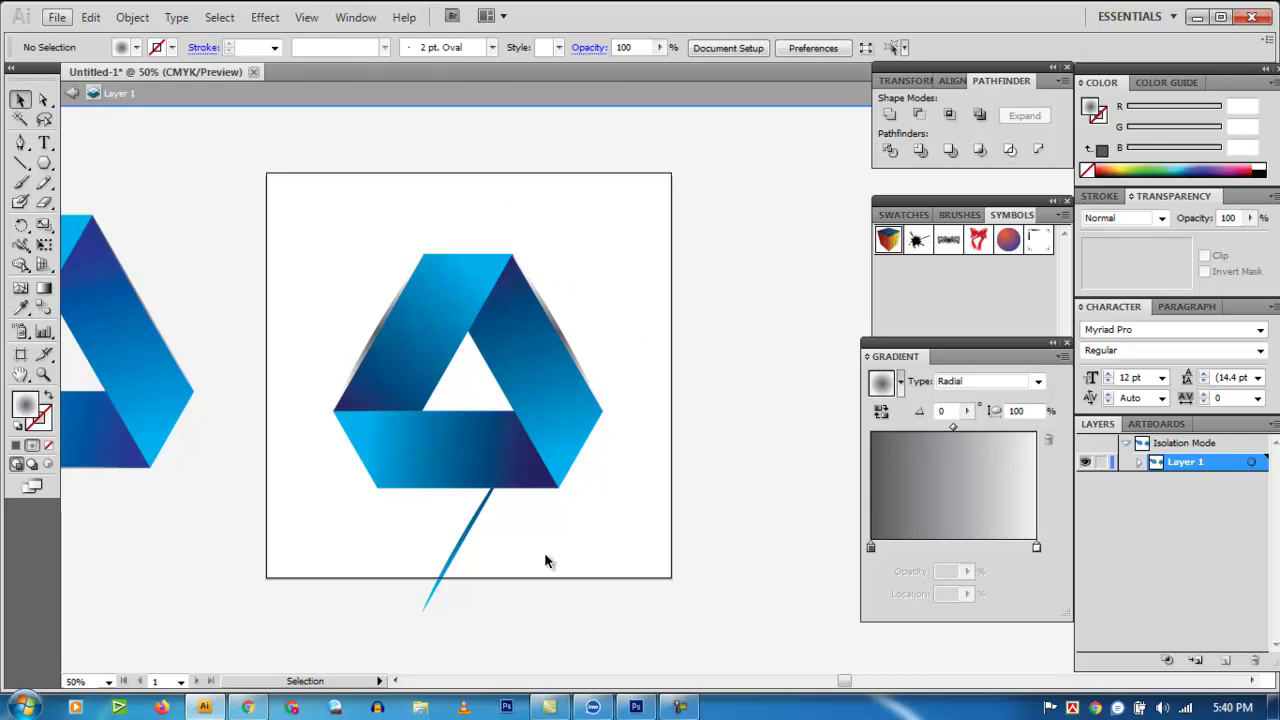
# Step: Rotate the sliver below the logo to near horizontal and fit it against the bottom band's lower edge
pyautogui.click(458, 556)
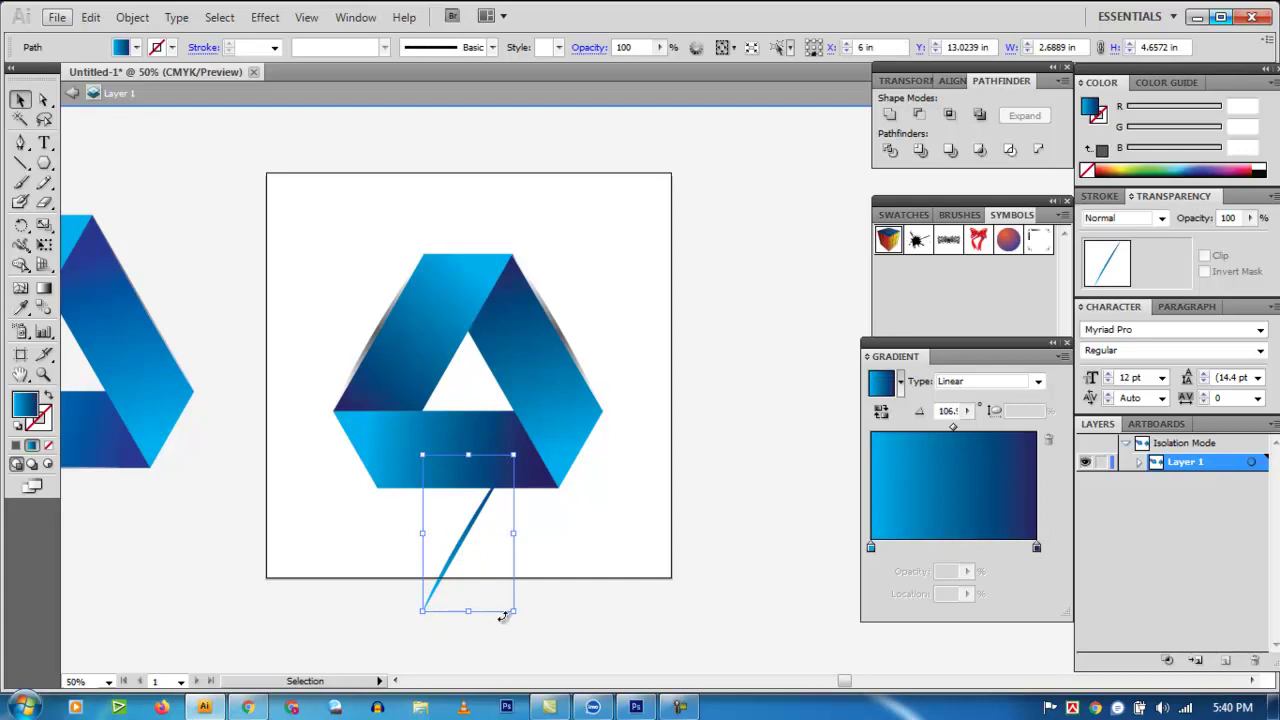
pyautogui.moveTo(503, 614); pyautogui.dragTo(406, 606)
pyautogui.click(522, 515)
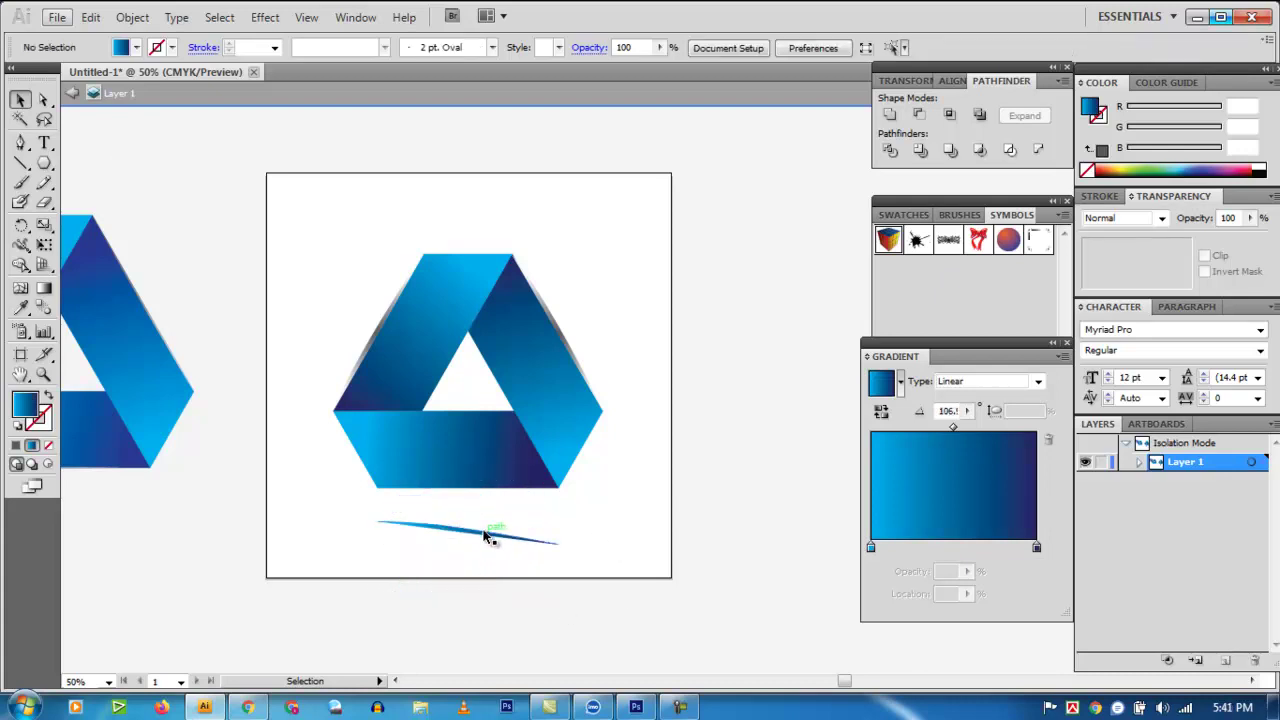
pyautogui.click(486, 533)
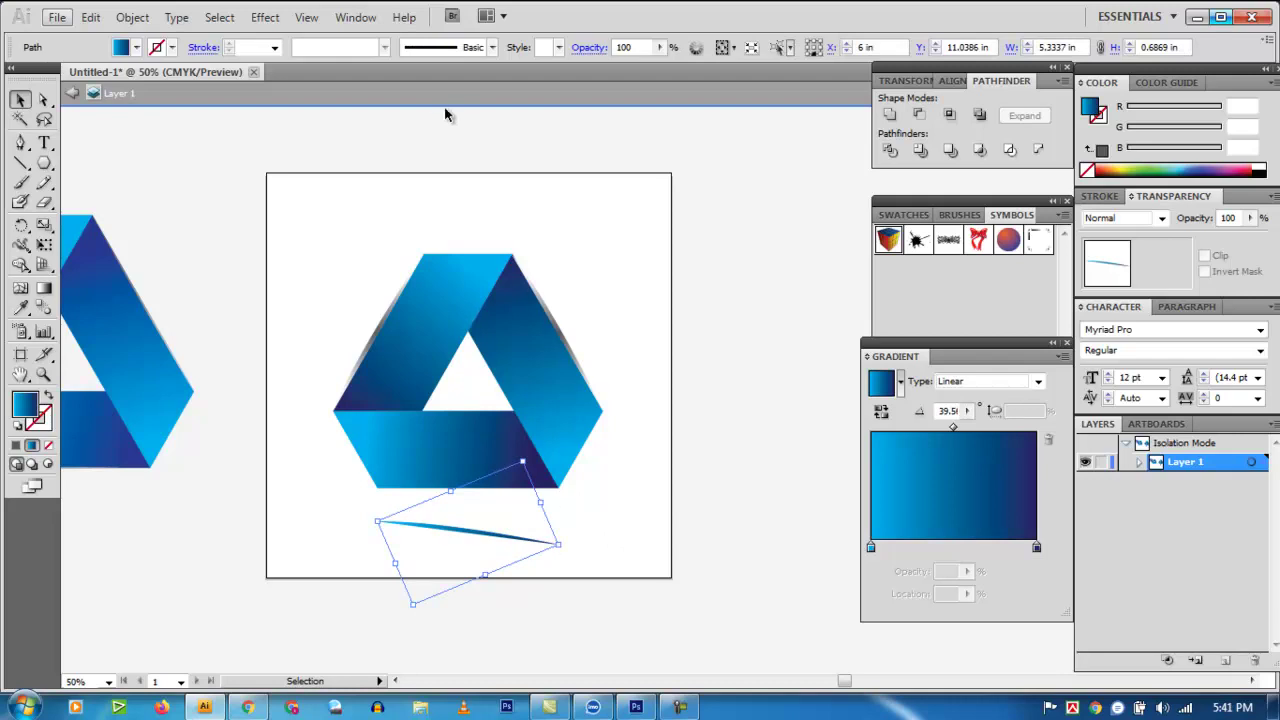
pyautogui.moveTo(488, 539); pyautogui.dragTo(492, 502)
pyautogui.moveTo(564, 519); pyautogui.dragTo(561, 511)
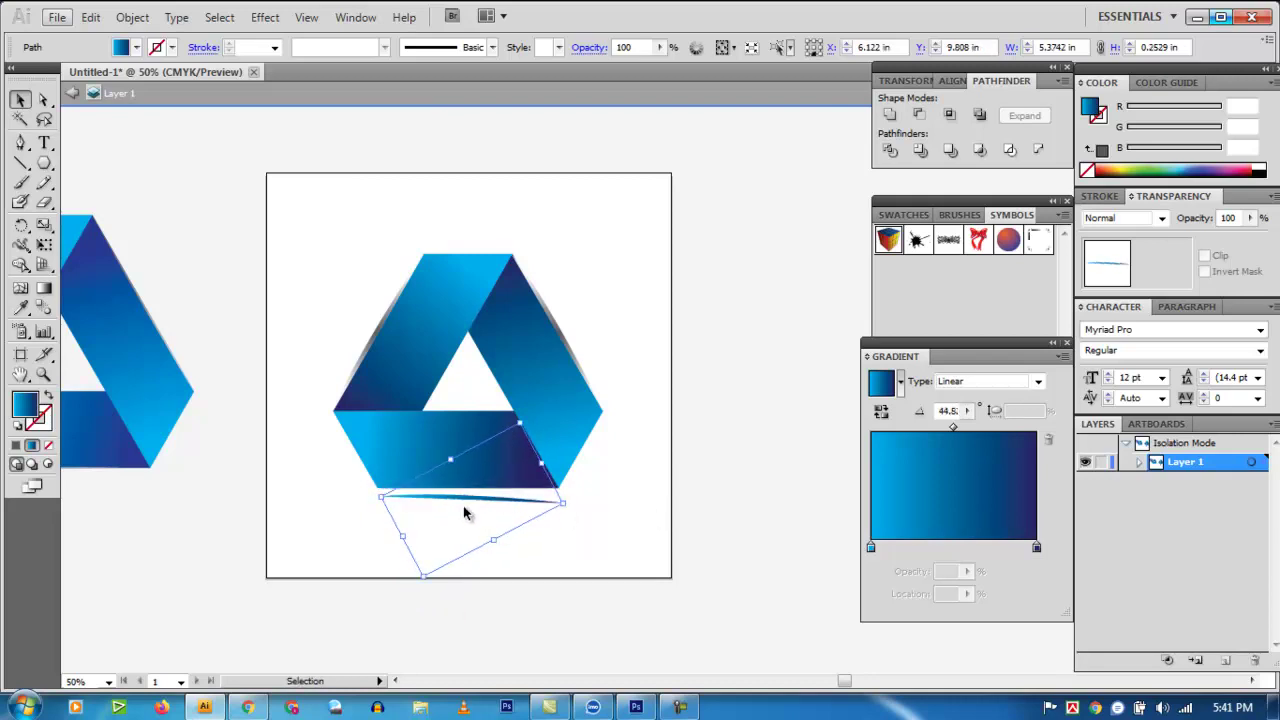
pyautogui.moveTo(464, 504); pyautogui.dragTo(460, 492)
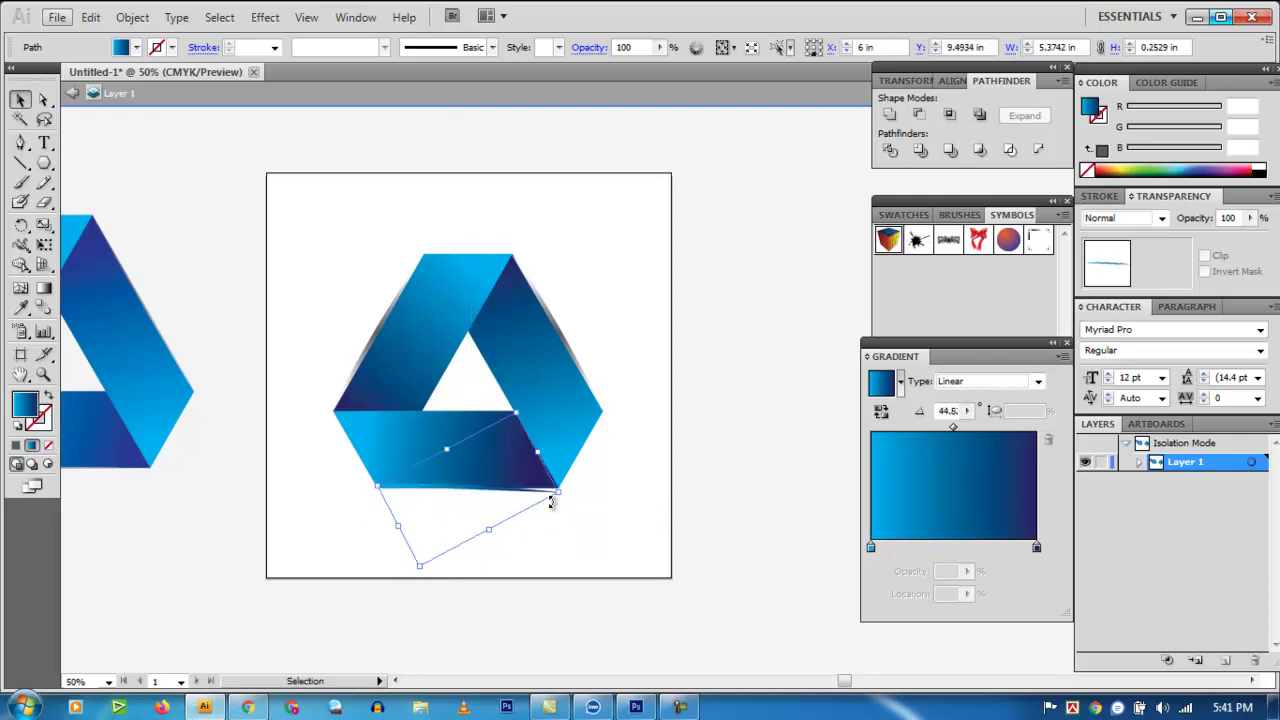
pyautogui.moveTo(553, 504); pyautogui.dragTo(553, 501)
pyautogui.click(612, 517)
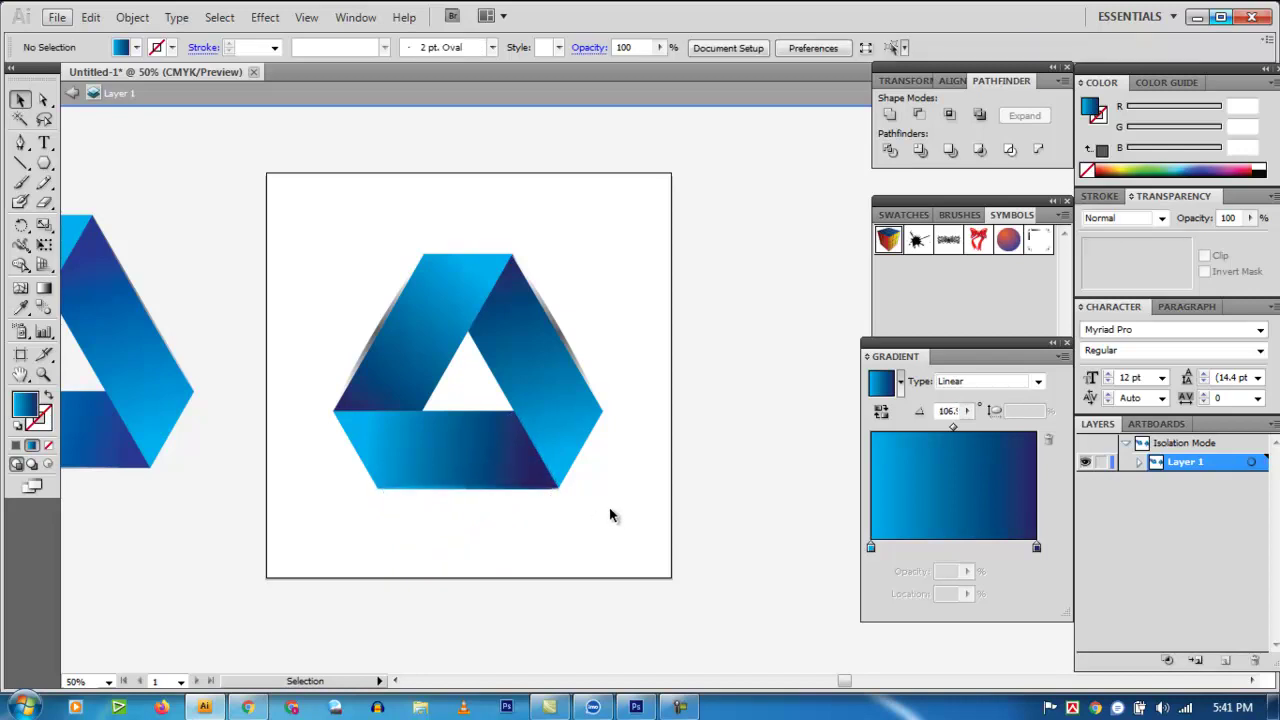
# Step: Copy the left sliver's grey radial gradient onto the bottom edge sliver with the Eyedropper, and deselect it
pyautogui.click(536, 500)
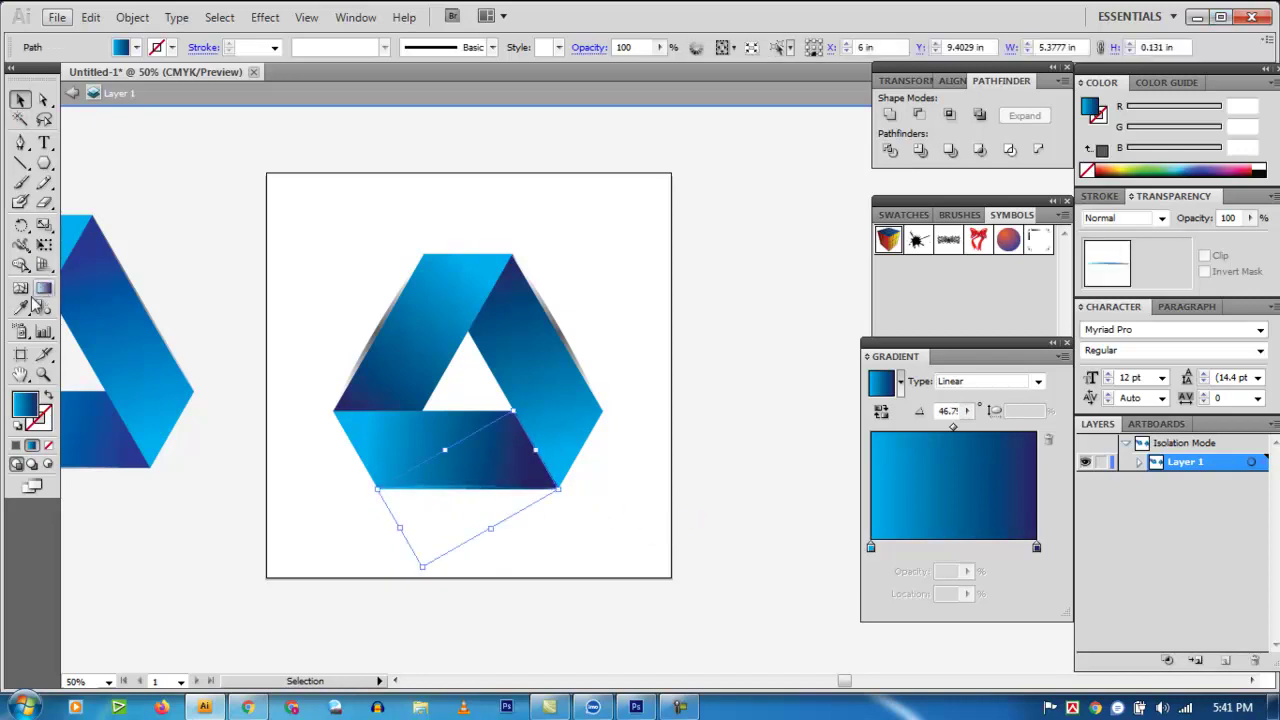
pyautogui.press('i')
pyautogui.click(342, 395)
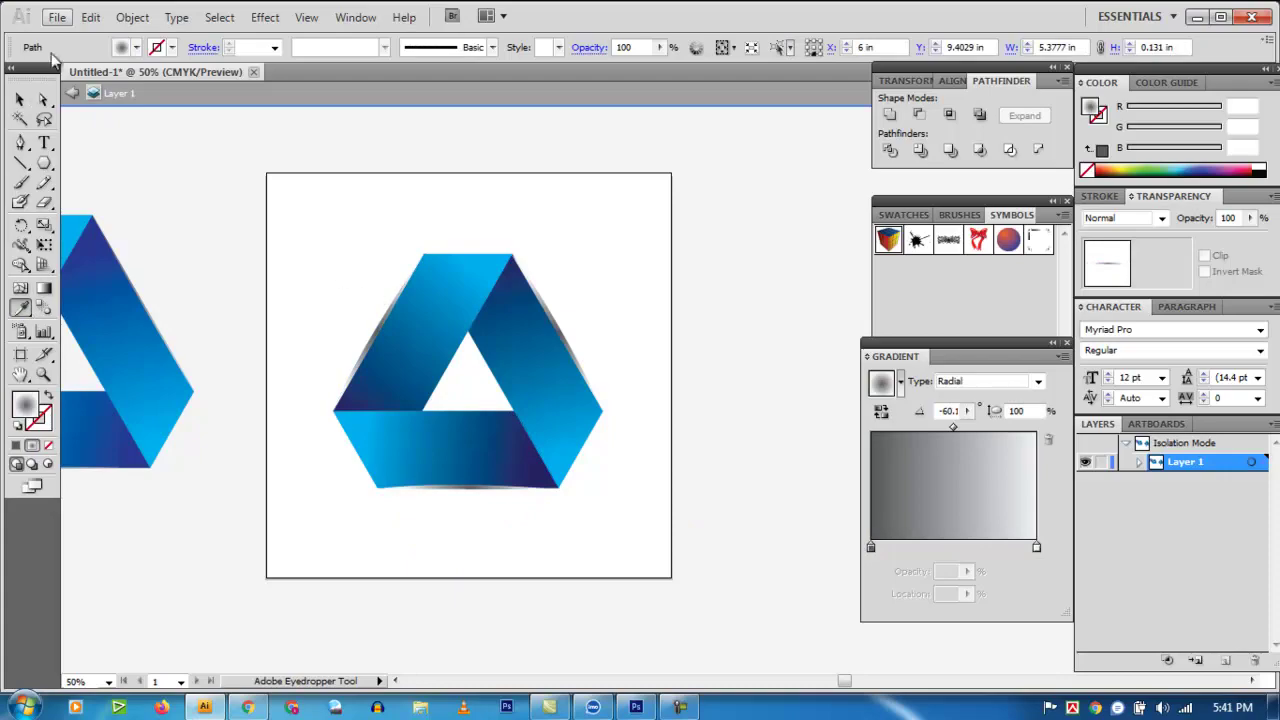
pyautogui.press('v')
pyautogui.click(450, 200)
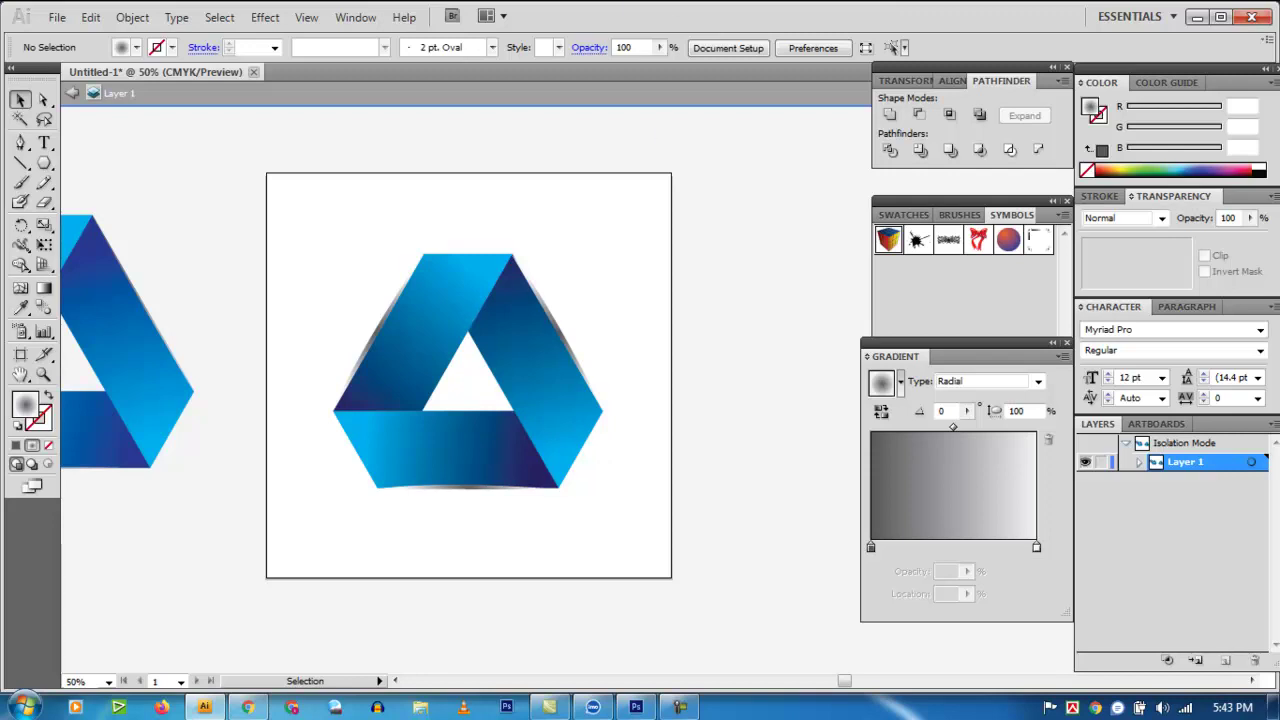
# Step: Undo the latest adjustment of the right sliver and the bottom sliver's grey recolouring
pyautogui.click(560, 323)
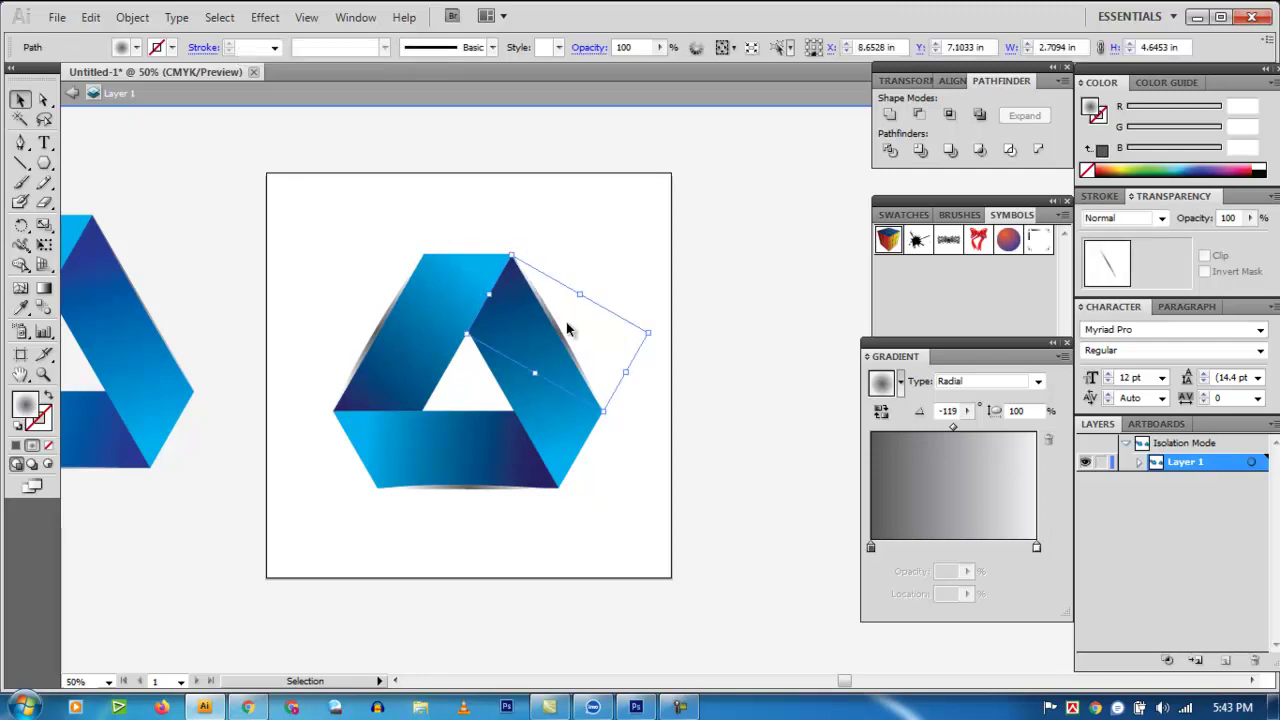
pyautogui.click(643, 306)
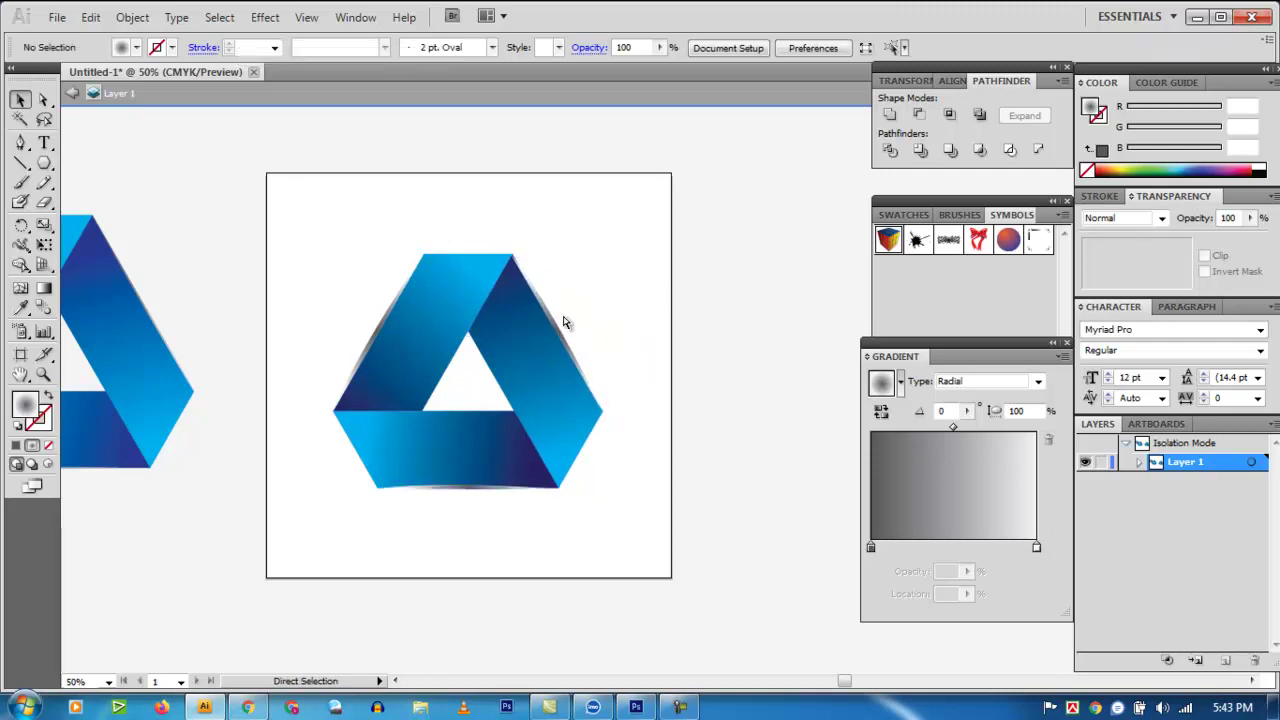
pyautogui.hotkey('ctrl', 'z')
pyautogui.click(629, 269)
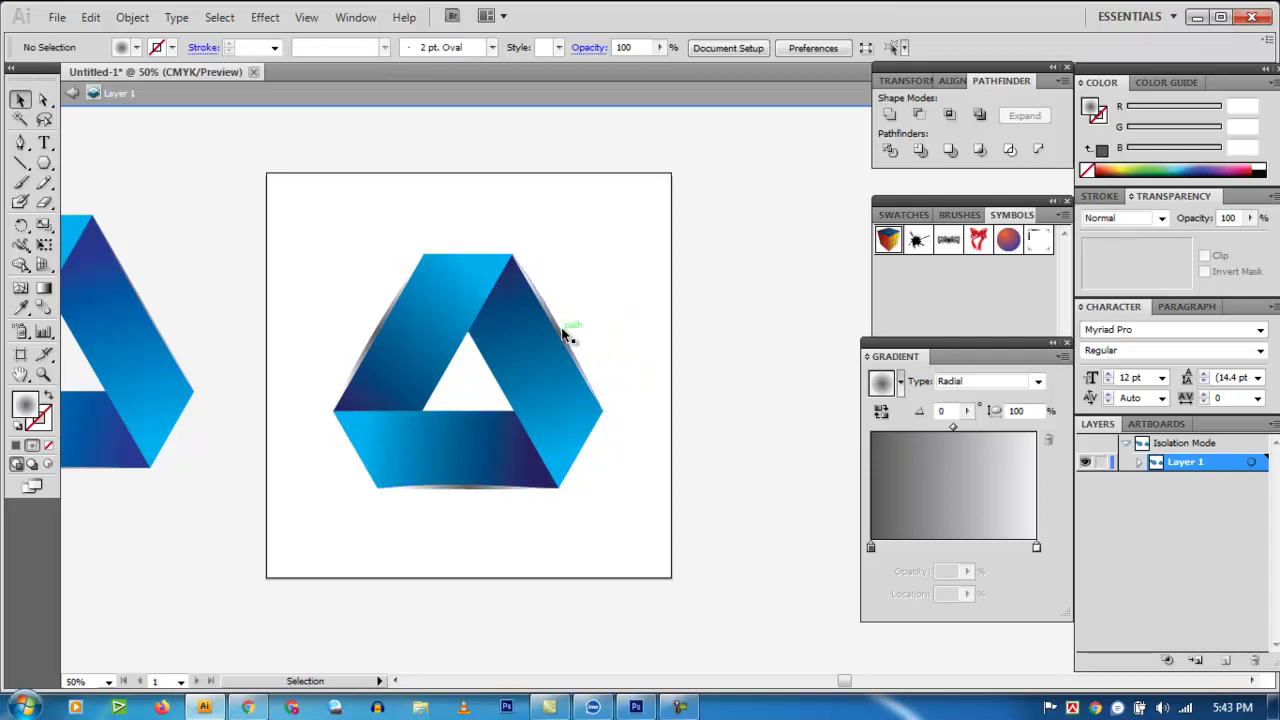
pyautogui.hotkey('ctrl', 'z')
pyautogui.click(478, 508)
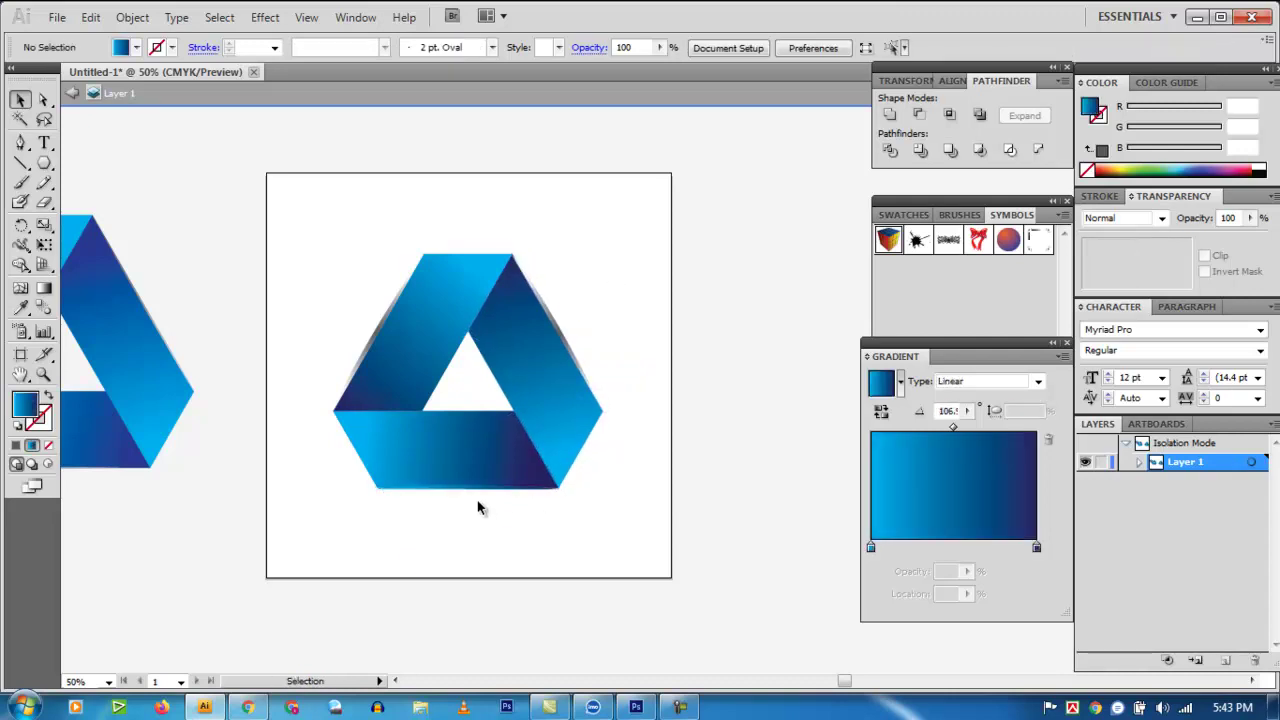
# Step: Recolour the bottom edge sliver by sampling the right sliver's grey radial gradient with the Eyedropper, and deselect it
pyautogui.click(526, 487)
pyautogui.press('i')
pyautogui.click(563, 324)
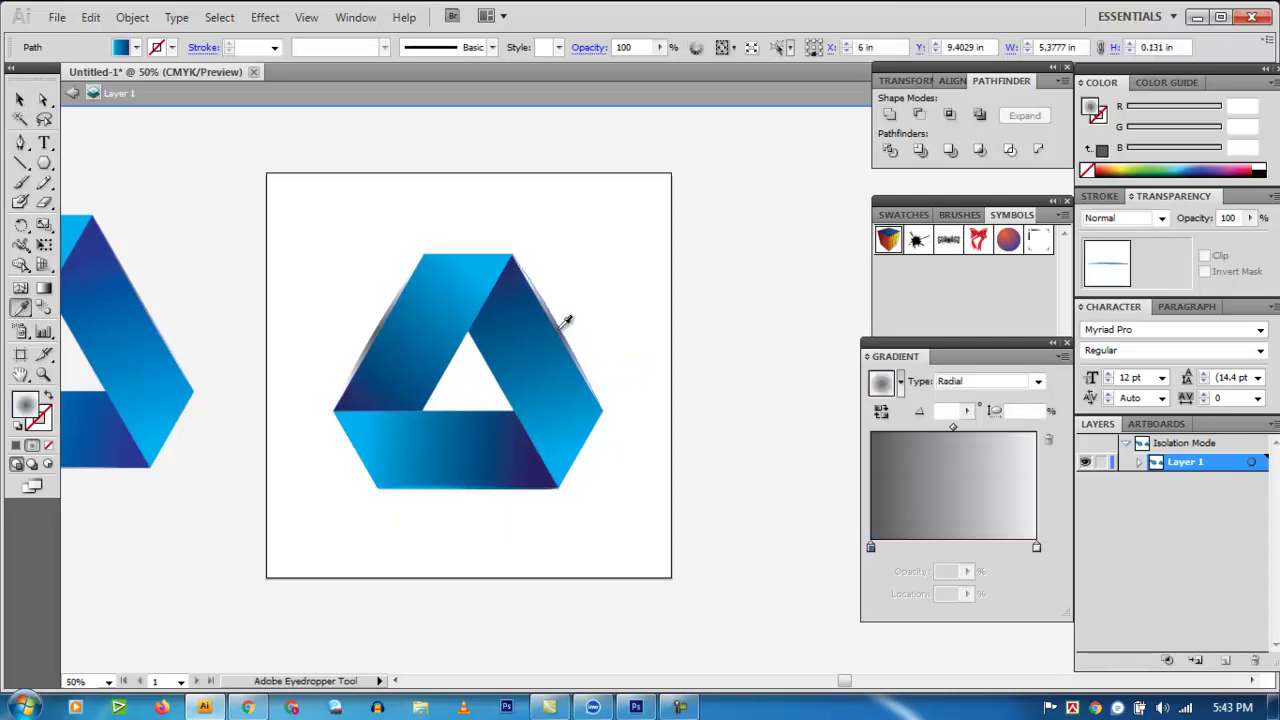
pyautogui.click(20, 99)
pyautogui.click(459, 203)
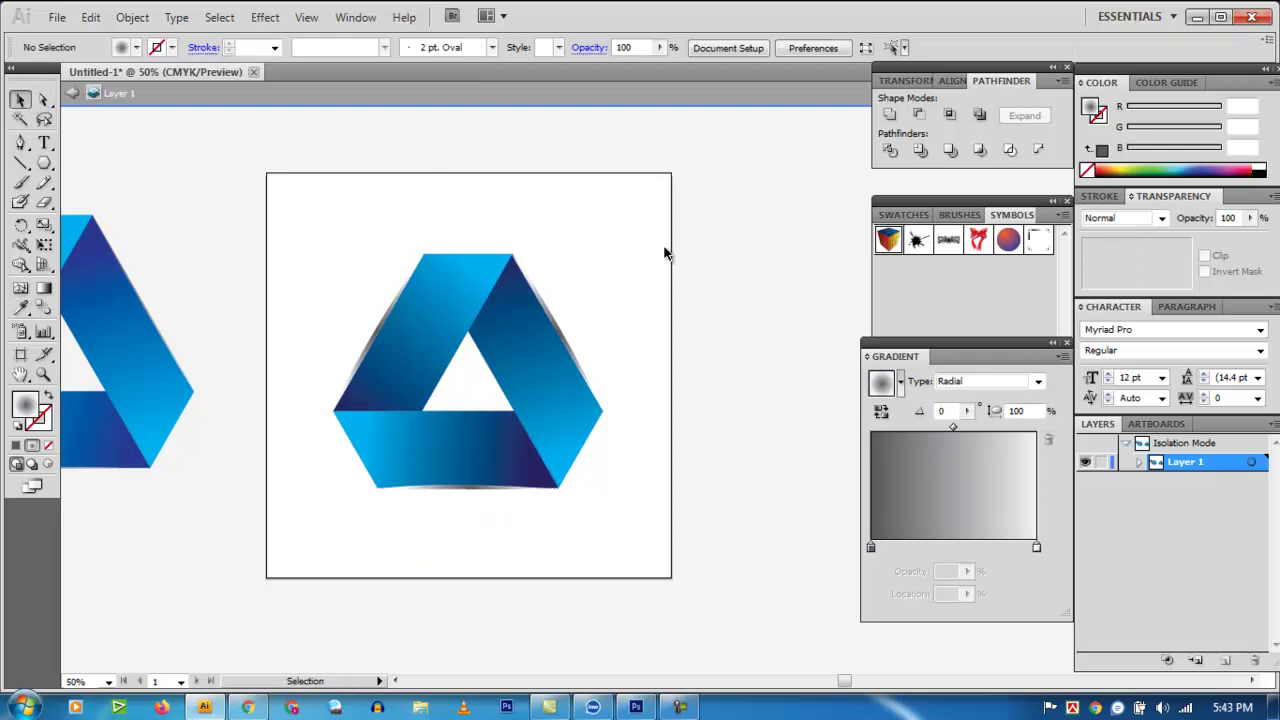
# Step: Select all bands and edge slivers of the logo on the artboard and group them
pyautogui.scroll(-2, 506, 508)
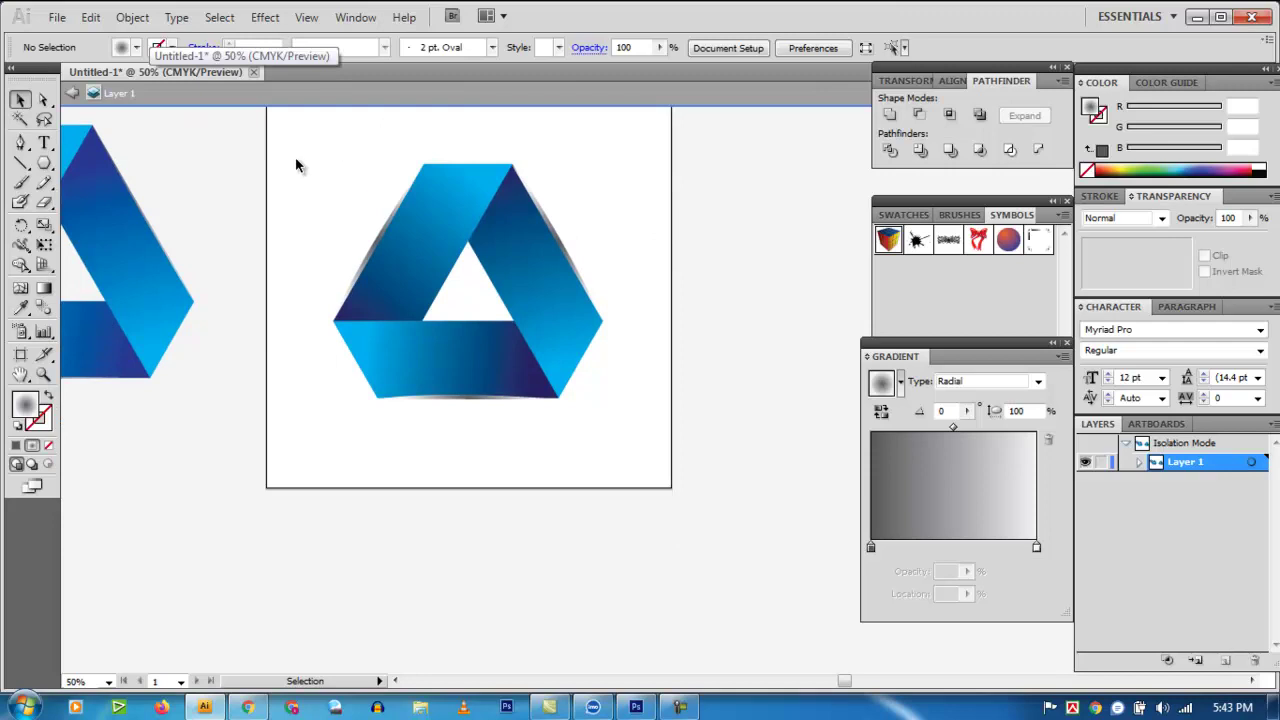
pyautogui.moveTo(314, 156); pyautogui.dragTo(640, 448)
pyautogui.rightClick(543, 309)
pyautogui.click(603, 421)
# Step: Rotate the grouped logo freehand through other orientations, turn it back upright, and deselect it
pyautogui.moveTo(591, 406); pyautogui.dragTo(586, 277)
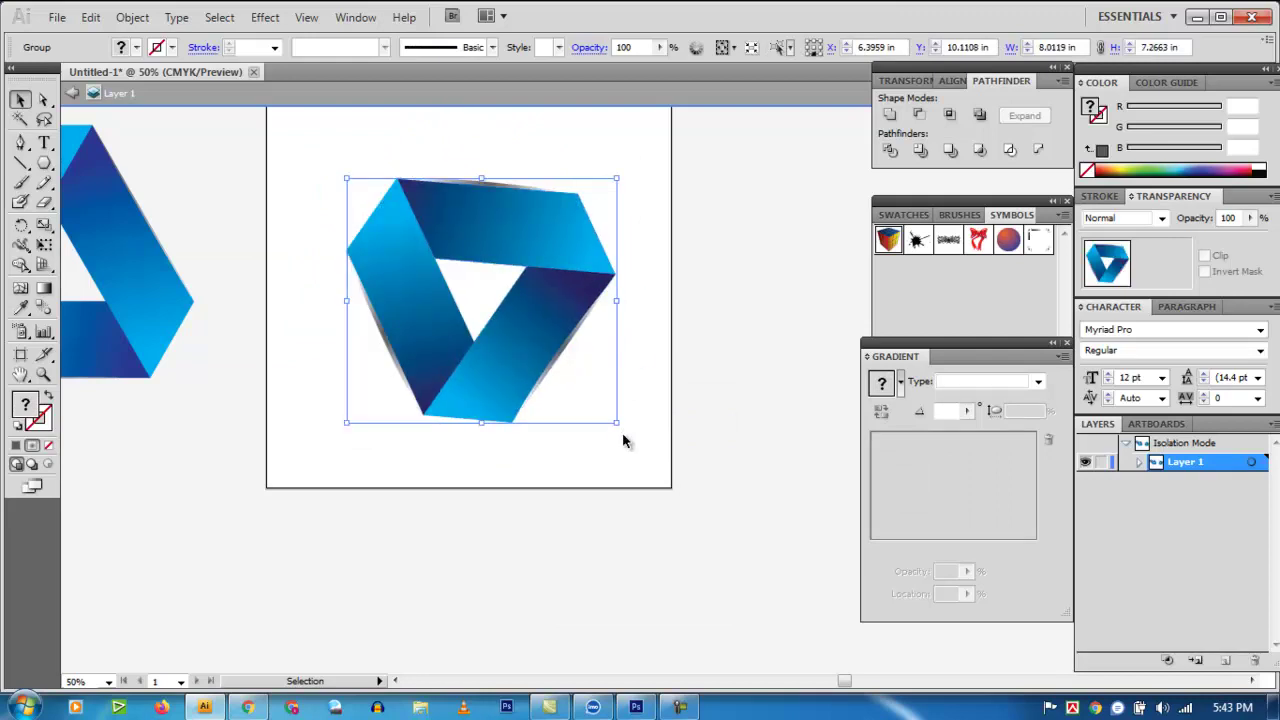
pyautogui.moveTo(606, 423); pyautogui.dragTo(566, 250)
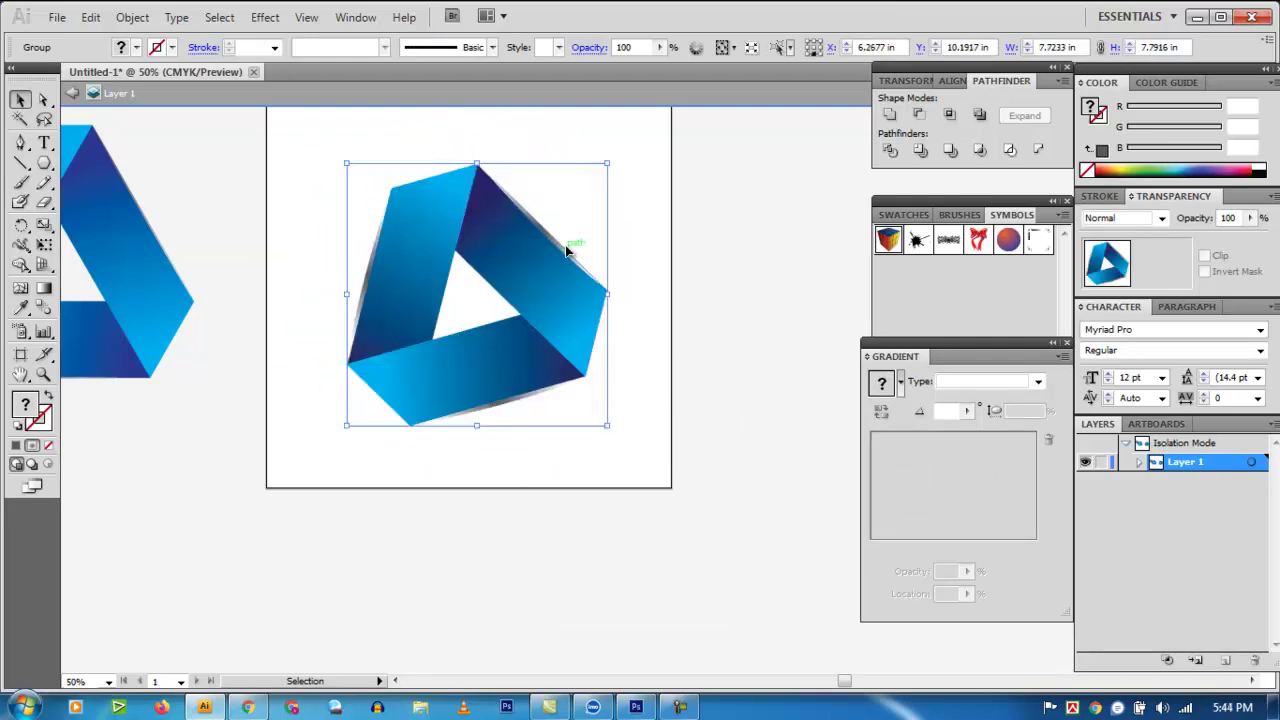
pyautogui.moveTo(612, 160); pyautogui.dragTo(618, 181)
pyautogui.click(657, 225)
# Step: Move the grouped logo up and slightly to the right on the artboard, and deselect it
pyautogui.moveTo(326, 157); pyautogui.dragTo(671, 409)
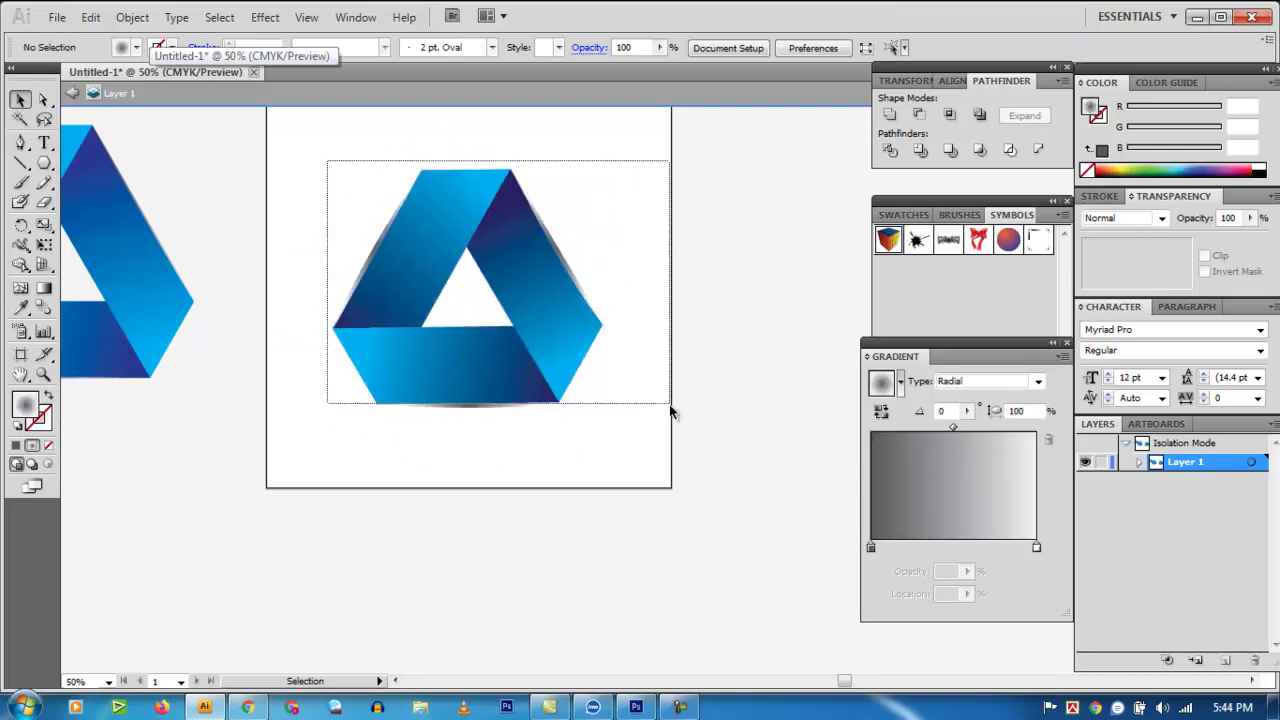
pyautogui.moveTo(540, 370); pyautogui.dragTo(562, 316)
pyautogui.click(731, 357)
# Step: Draw a radial-gradient rectangle about 10.42 by 8.61 in below the artboard and move it over the artboard's lower edge, beneath the logo
pyautogui.scroll(-2, 731, 357)
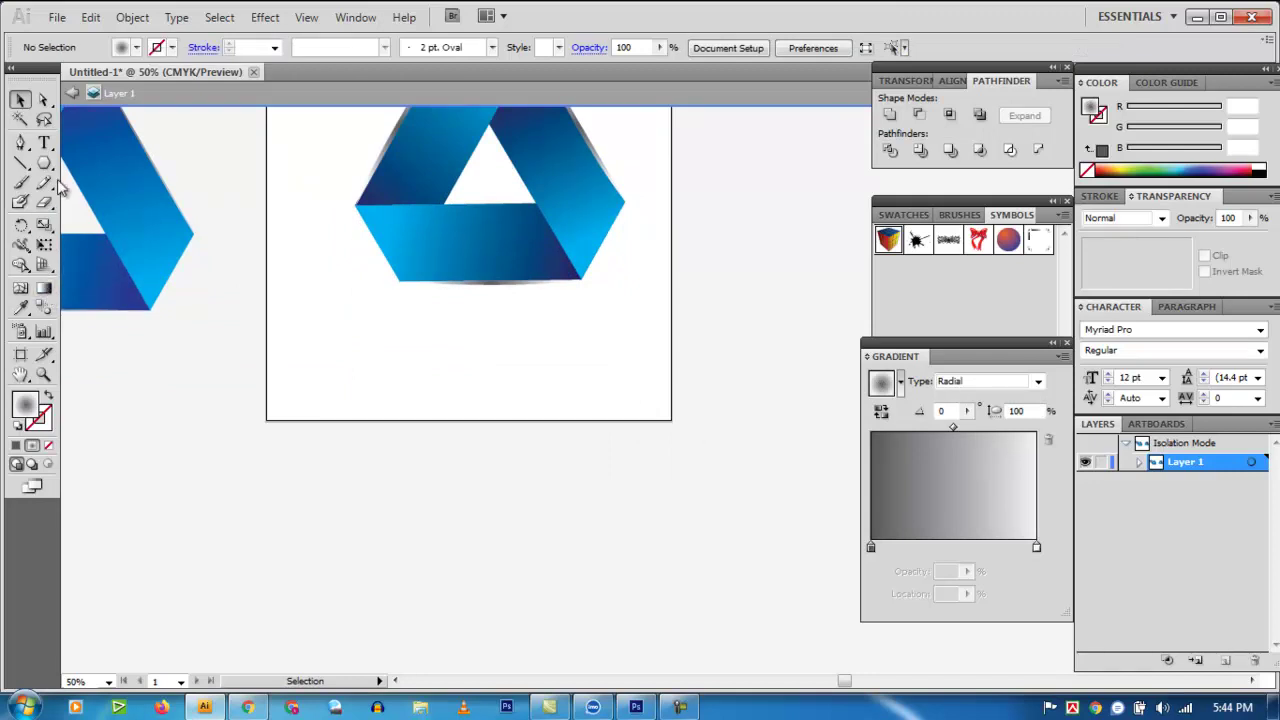
pyautogui.moveTo(44, 163); pyautogui.dragTo(86, 203)
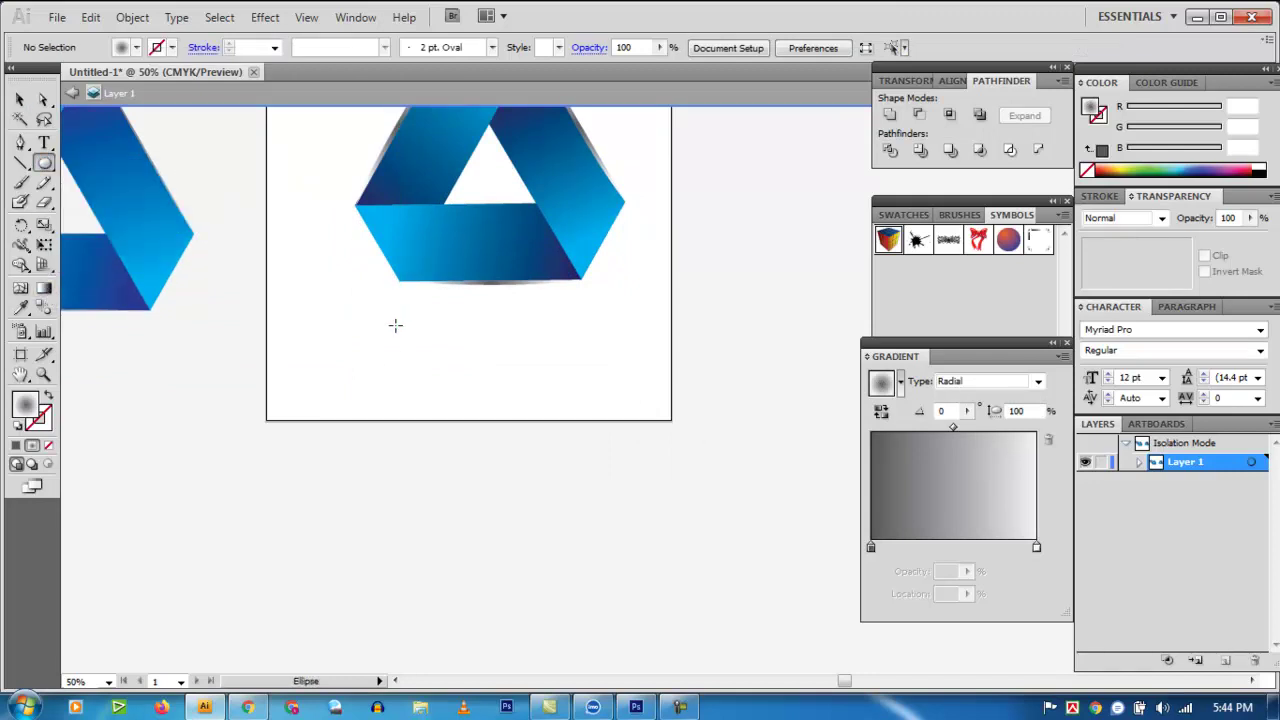
pyautogui.scroll(4, 527, 480)
pyautogui.moveTo(44, 163); pyautogui.dragTo(118, 170)
pyautogui.scroll(-8, 414, 449)
pyautogui.moveTo(155, 349); pyautogui.dragTo(507, 639)
pyautogui.click(20, 100)
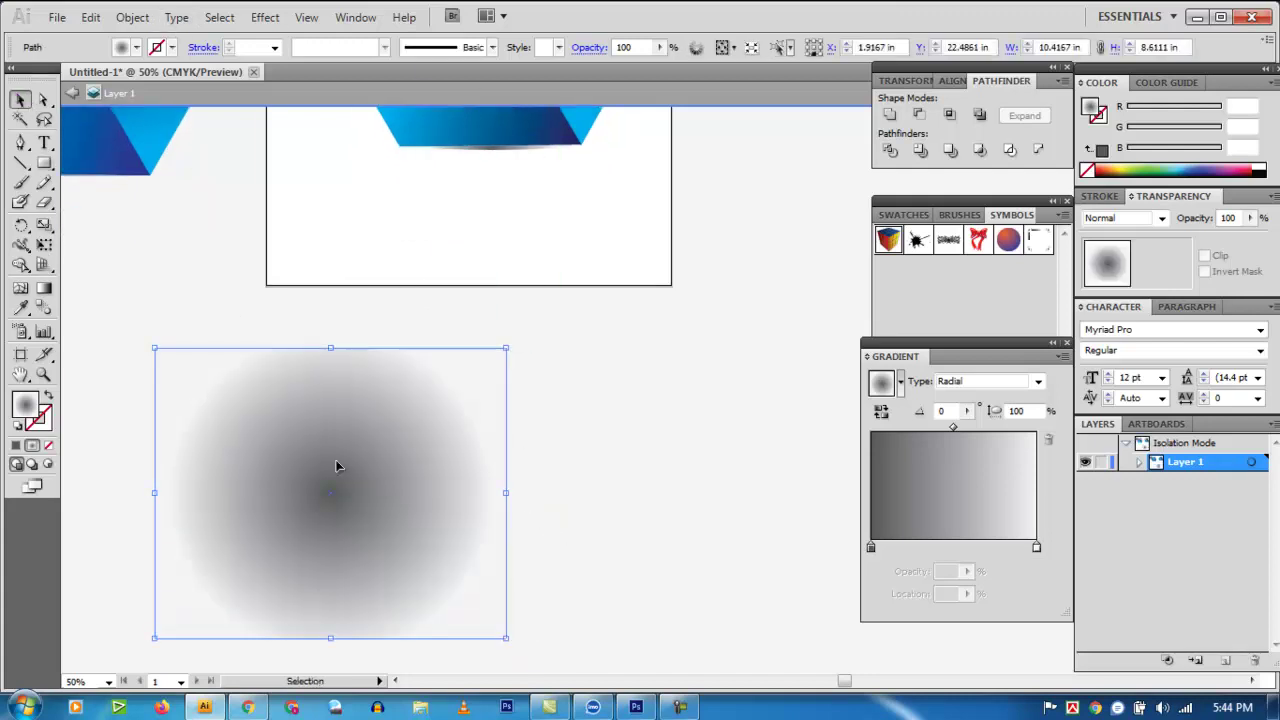
pyautogui.moveTo(336, 466); pyautogui.dragTo(474, 329)
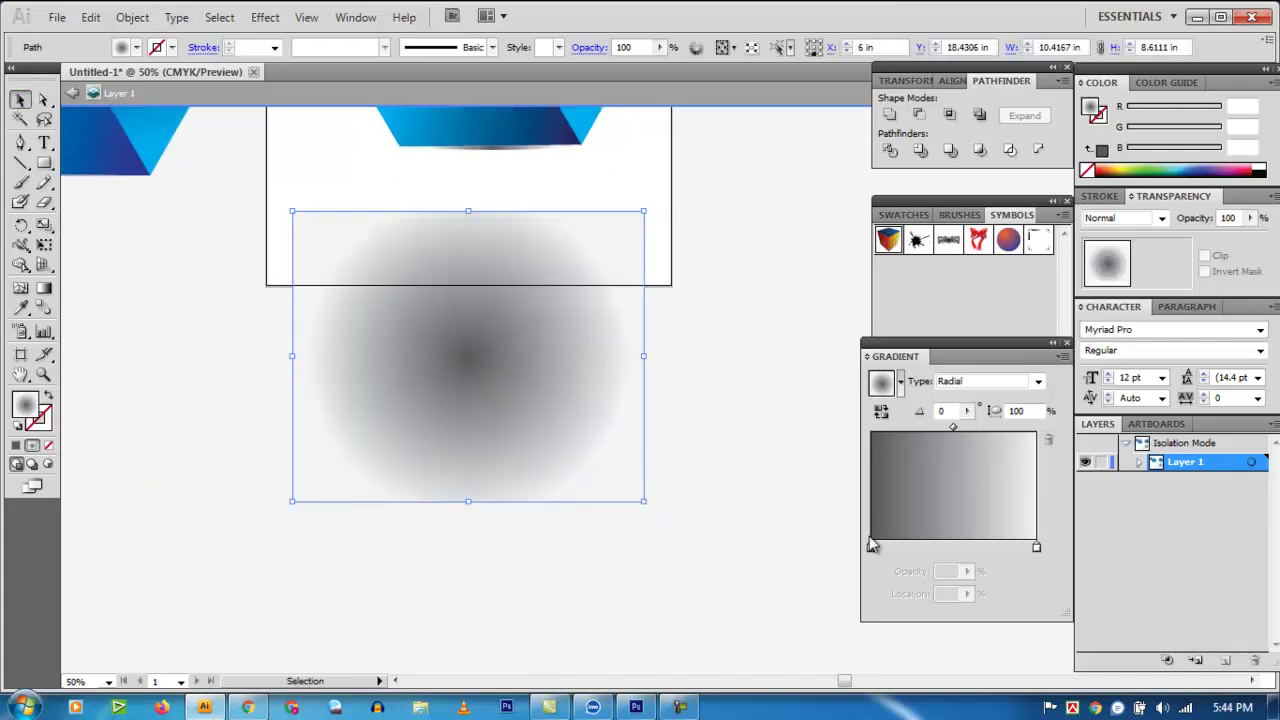
# Step: Recolor the rectangle's radial gradient with bright cyan at the centre and very light grey at the outer end
pyautogui.doubleClick(1036, 548)
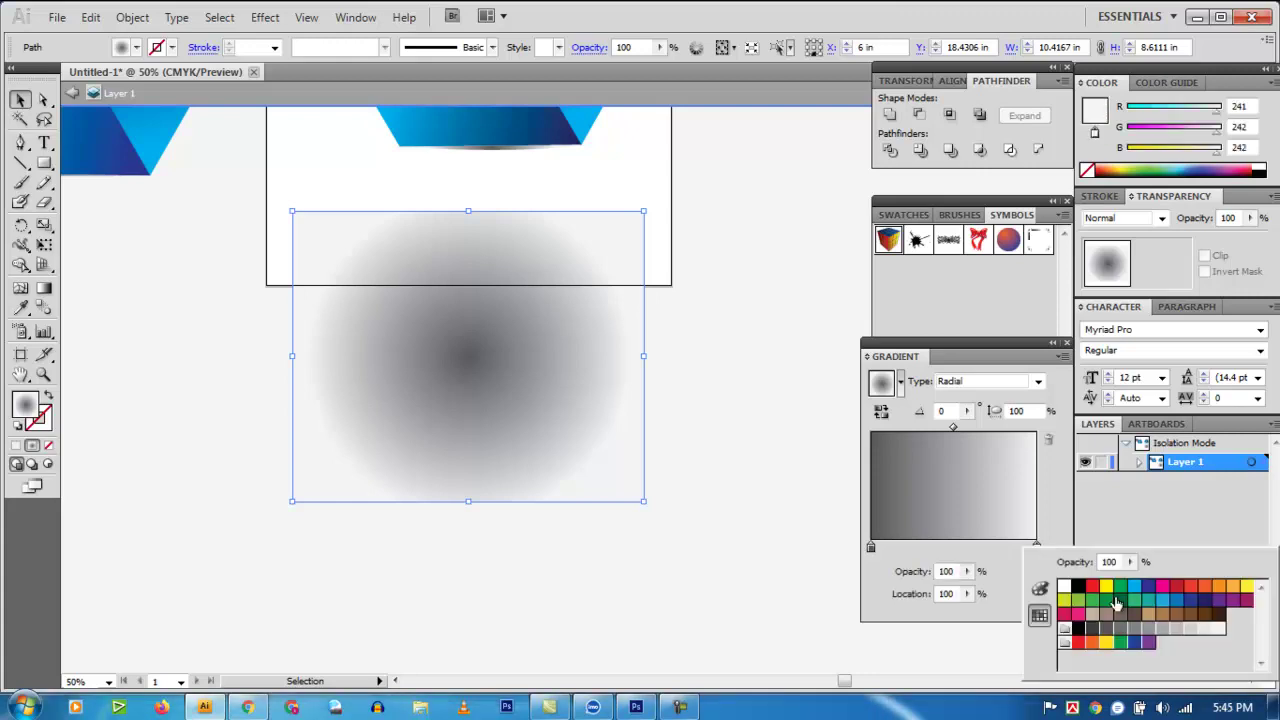
pyautogui.click(1121, 630)
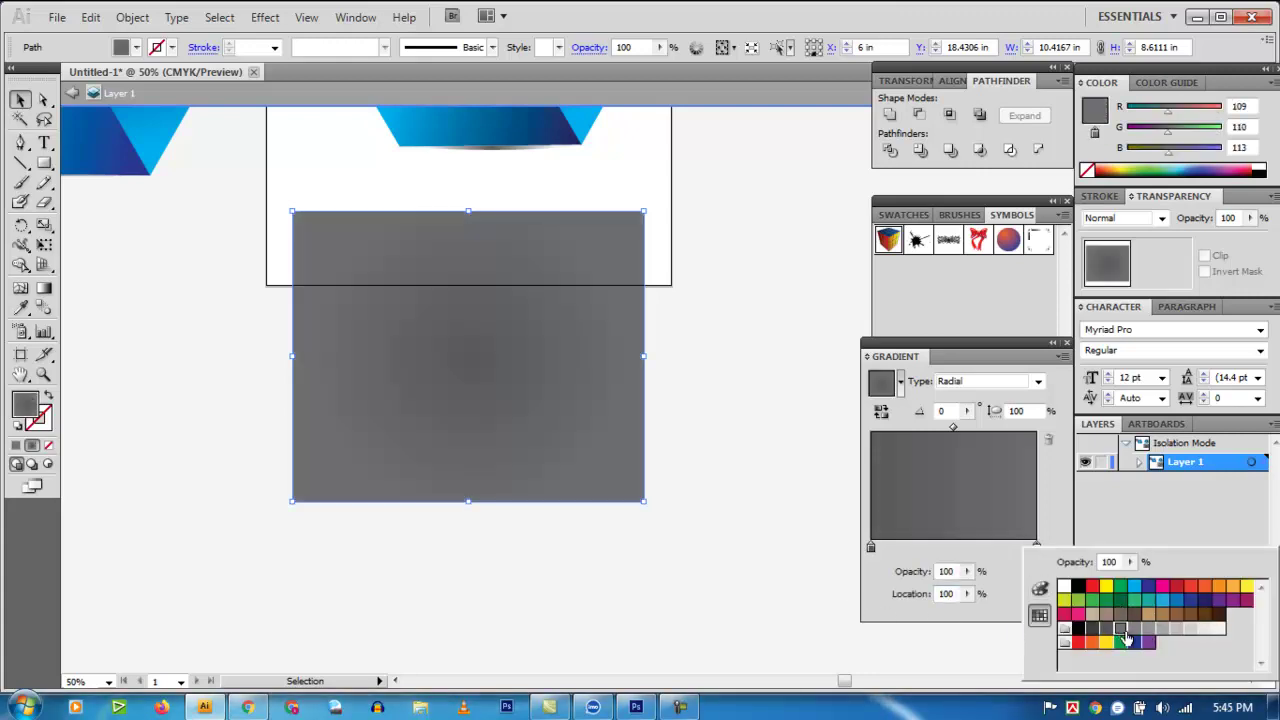
pyautogui.doubleClick(1152, 630)
pyautogui.doubleClick(870, 548)
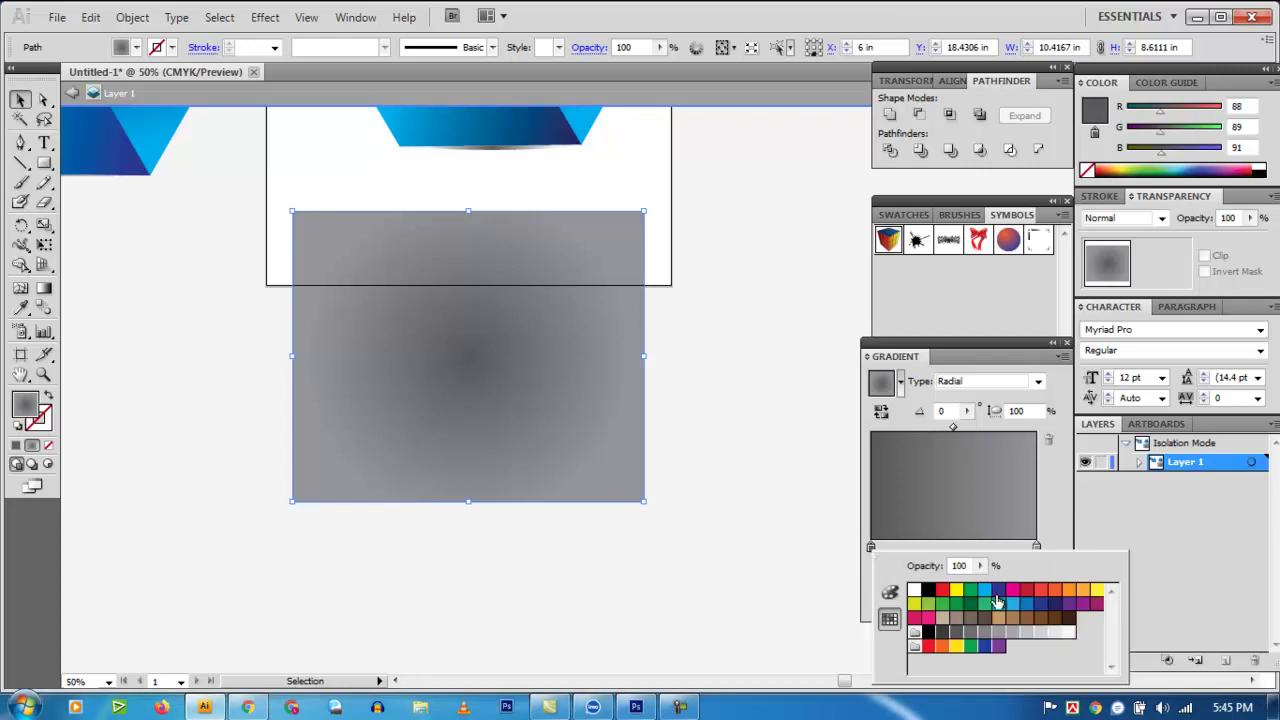
pyautogui.click(1013, 603)
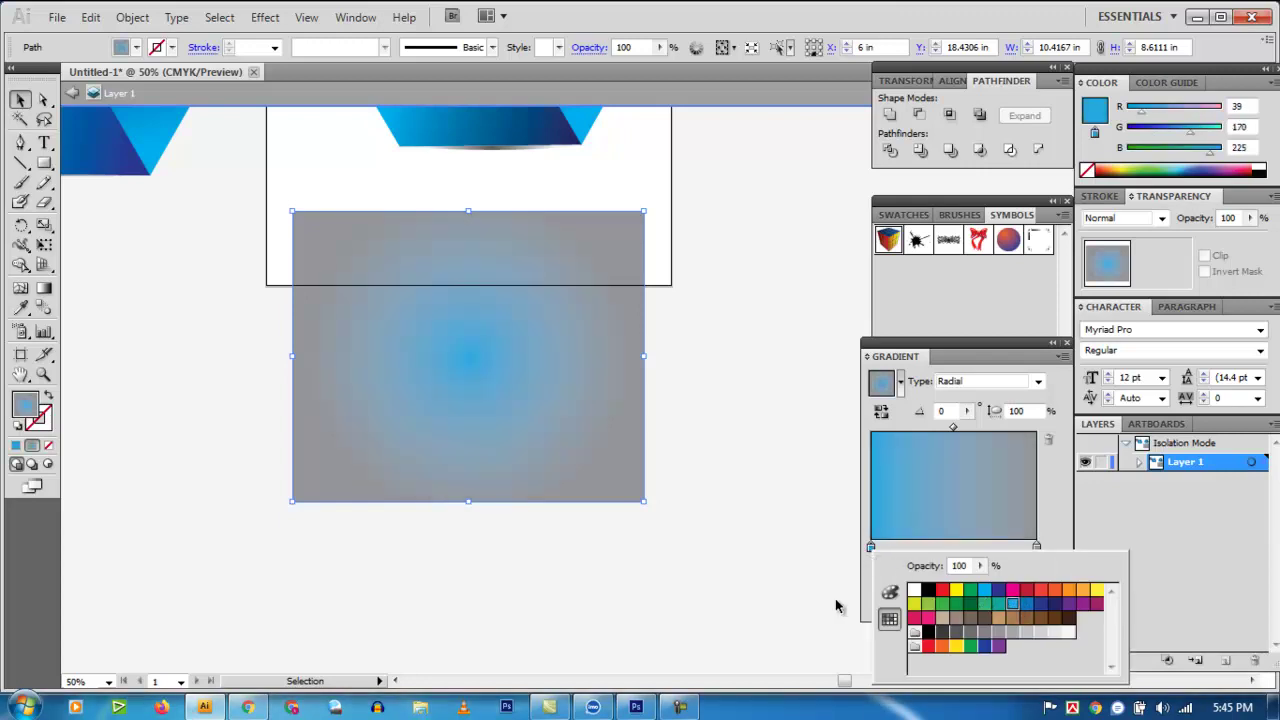
pyautogui.click(985, 591)
pyautogui.doubleClick(1036, 550)
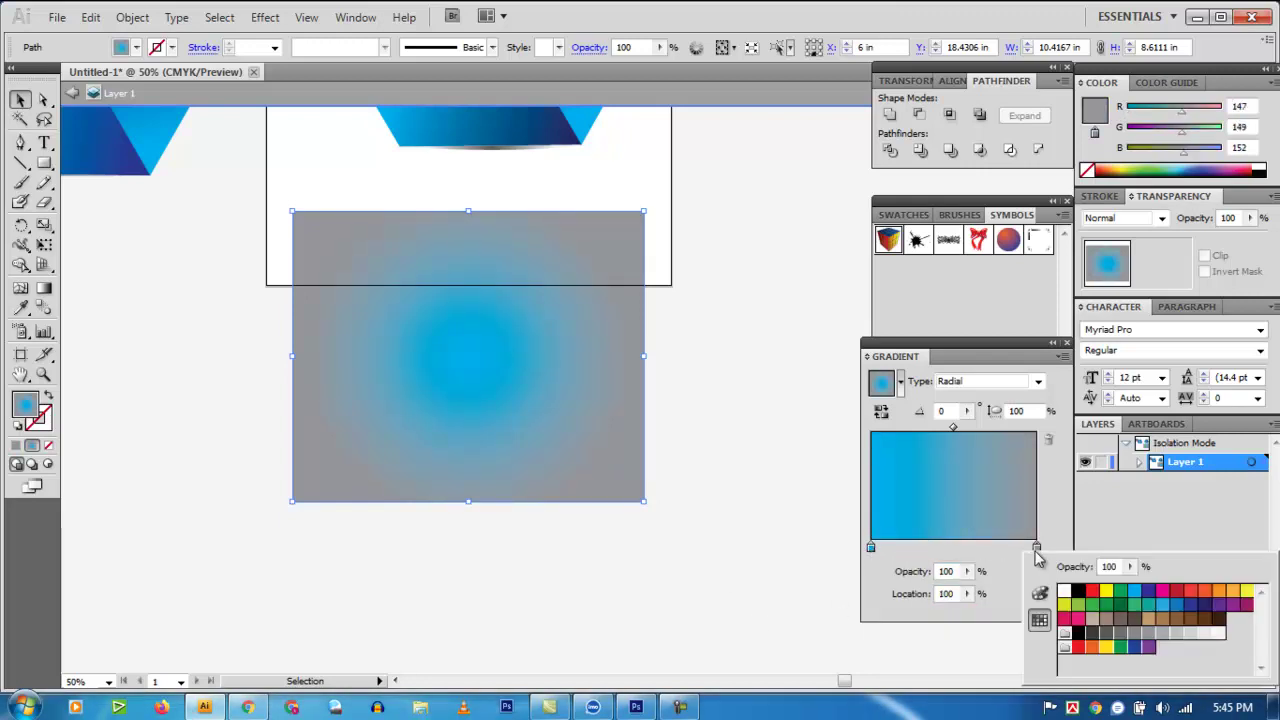
pyautogui.click(1216, 633)
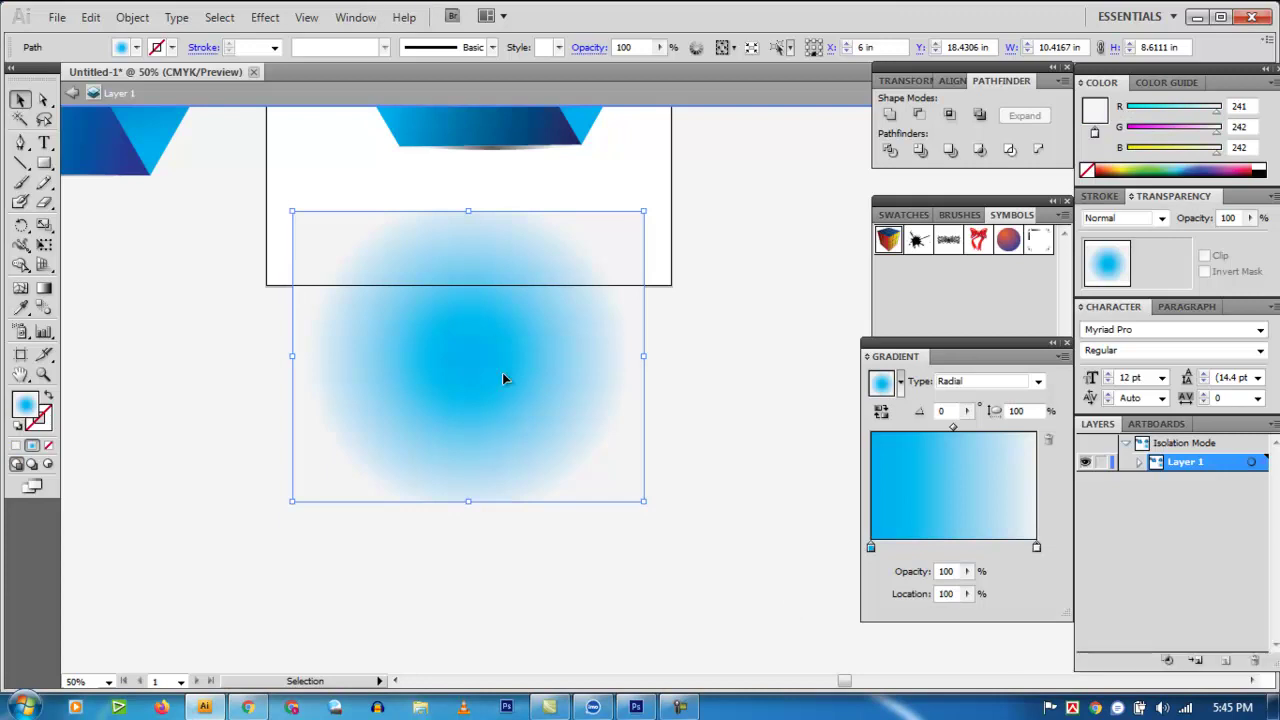
# Step: Move the radial-gradient rectangle to just below the artboard's lower edge and deselect it
pyautogui.moveTo(485, 362); pyautogui.dragTo(517, 249)
pyautogui.scroll(3, 560, 305)
pyautogui.moveTo(526, 324); pyautogui.dragTo(490, 527)
pyautogui.click(697, 289)
# Step: Select the whole grouped logo and move it off the artboard onto the free canvas at its right side
pyautogui.scroll(3, 669, 366)
pyautogui.moveTo(663, 386); pyautogui.dragTo(351, 129)
pyautogui.rightClick(460, 172)
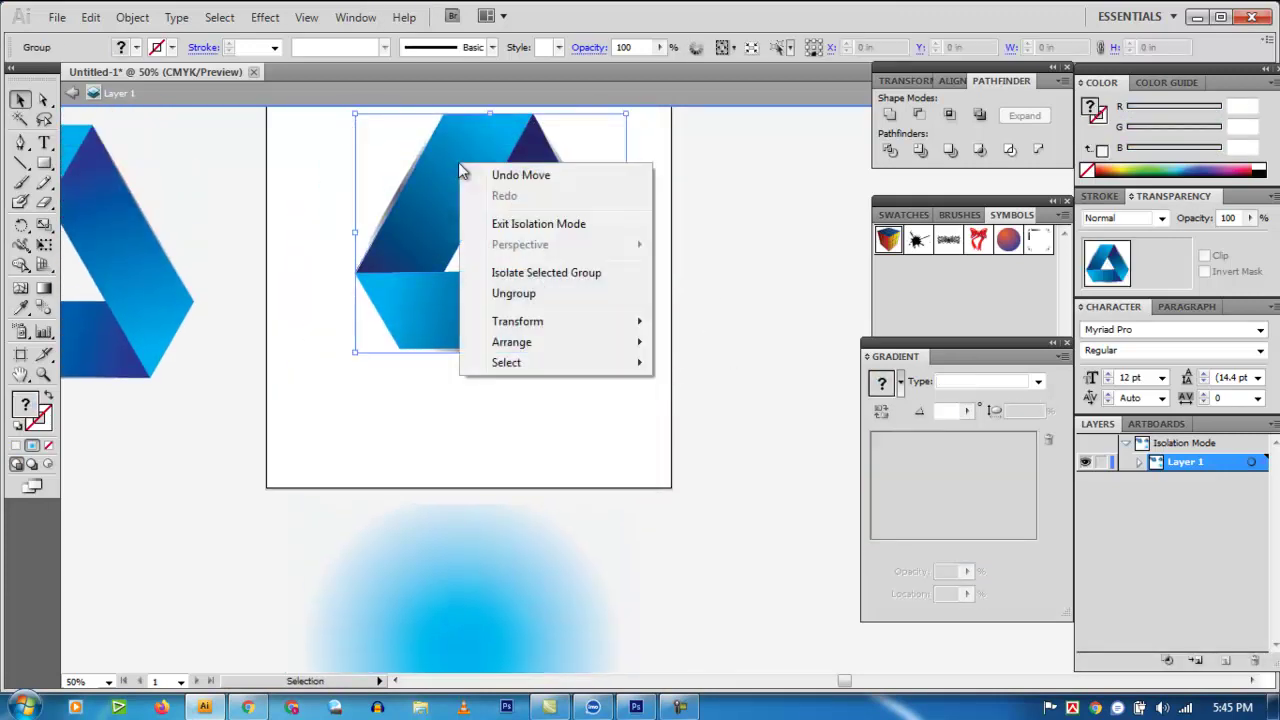
pyautogui.click(709, 213)
pyautogui.moveTo(517, 209); pyautogui.dragTo(851, 211)
# Step: Move the cyan gradient rectangle onto the artboard and resize it to 12 by 12 in so it covers the artboard exactly
pyautogui.click(537, 612)
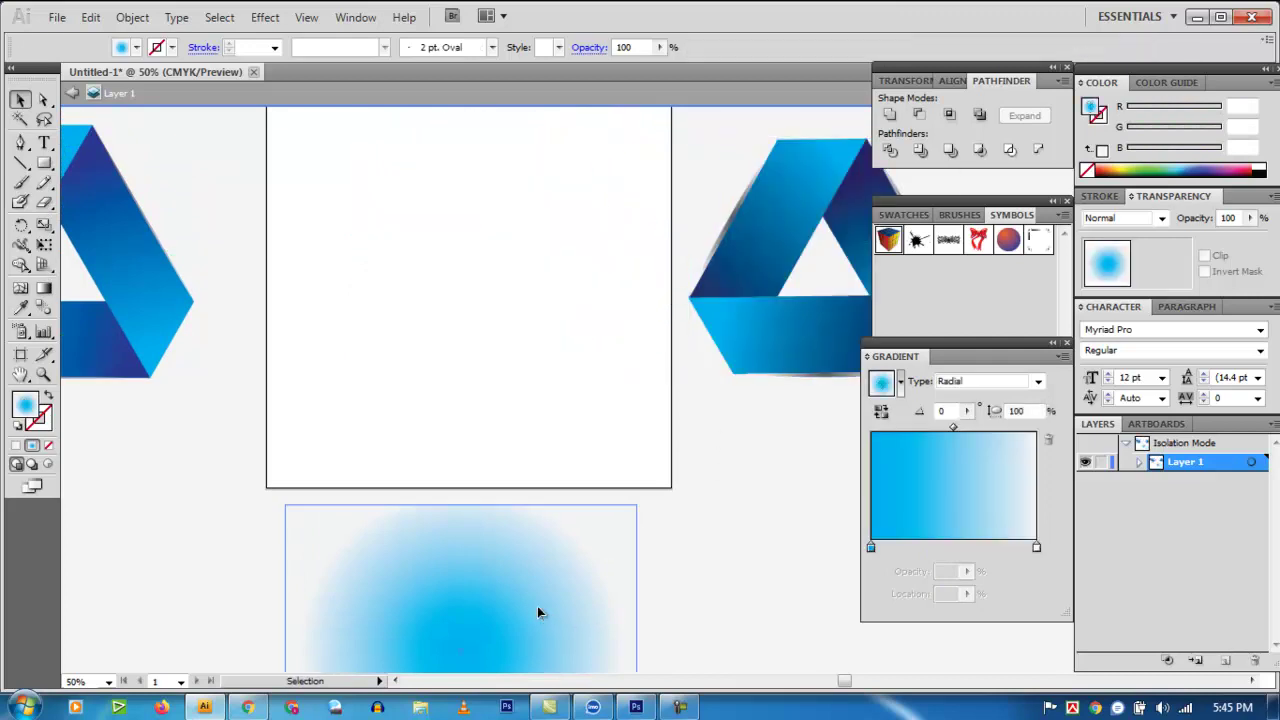
pyautogui.moveTo(537, 606); pyautogui.dragTo(533, 235)
pyautogui.scroll(3, 563, 415)
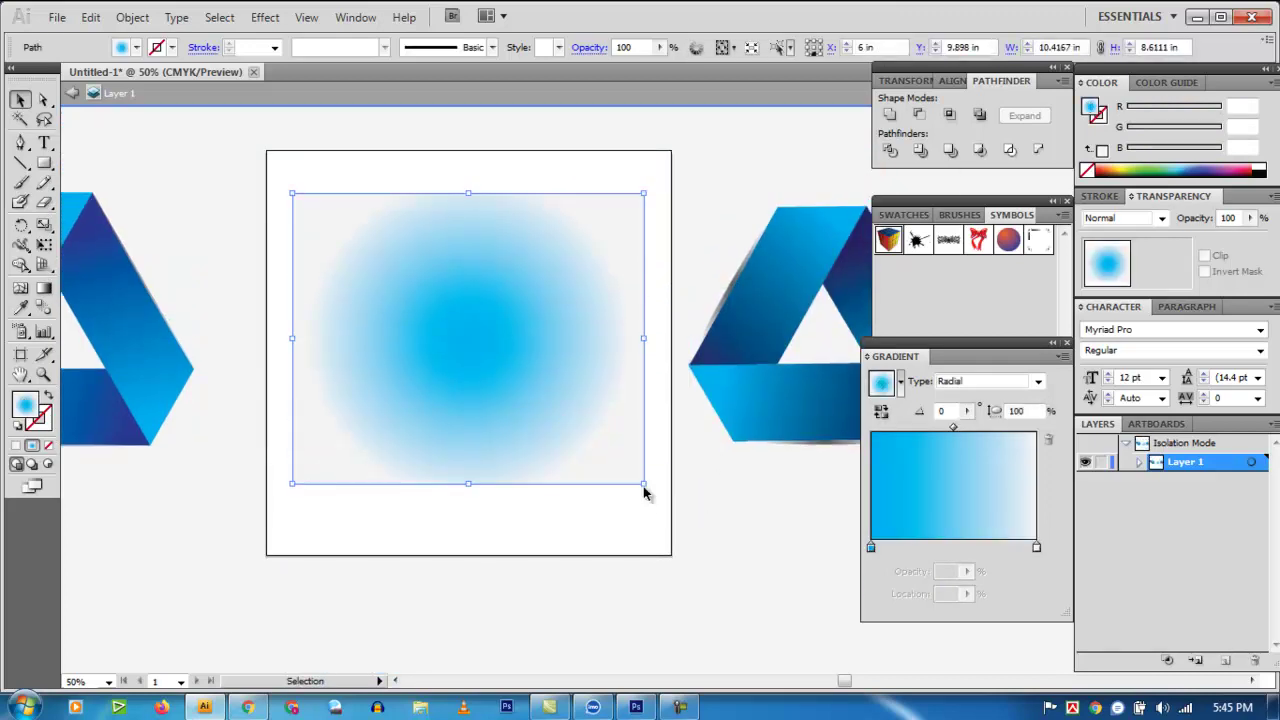
pyautogui.moveTo(644, 490); pyautogui.dragTo(671, 505)
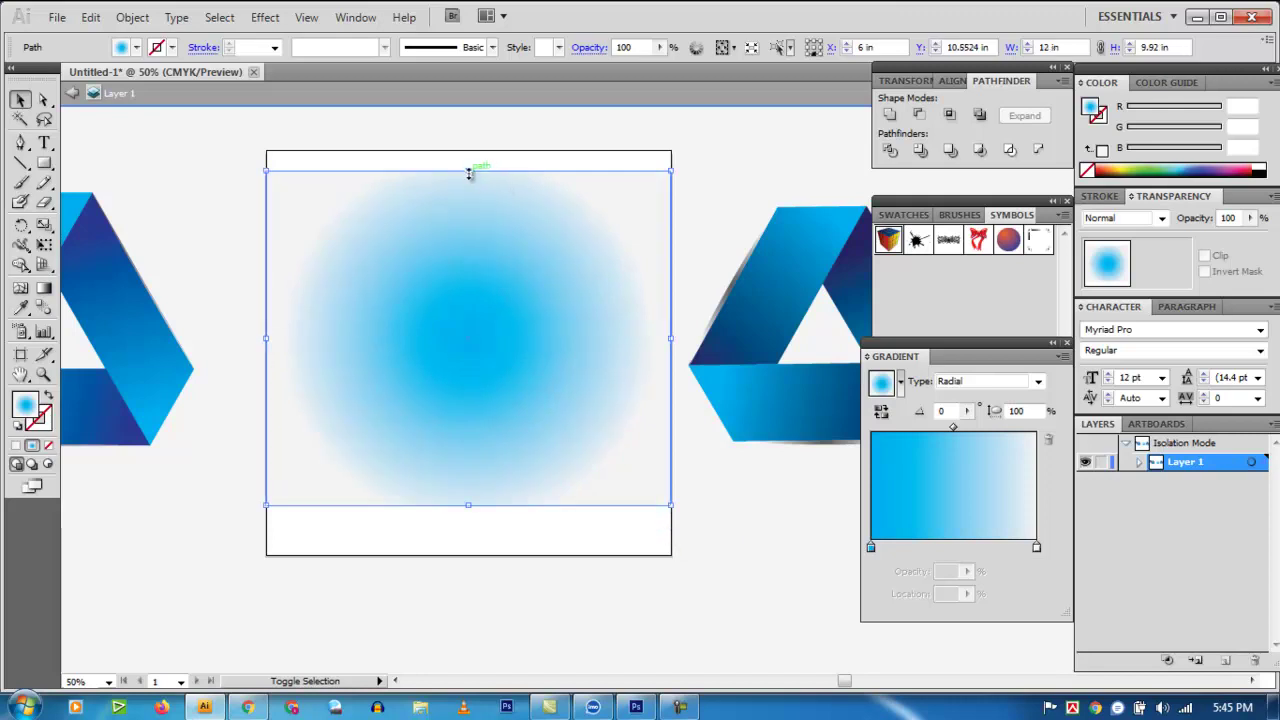
pyautogui.moveTo(468, 172); pyautogui.dragTo(468, 143)
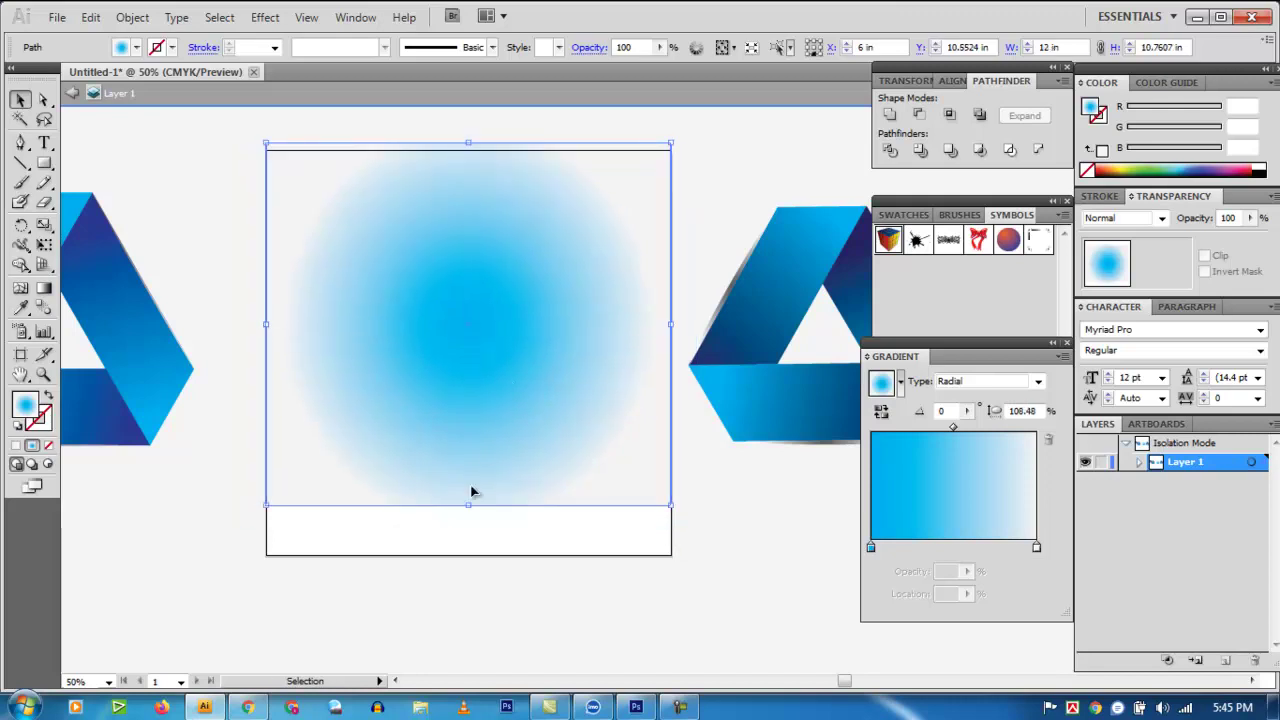
pyautogui.moveTo(468, 506); pyautogui.dragTo(468, 556)
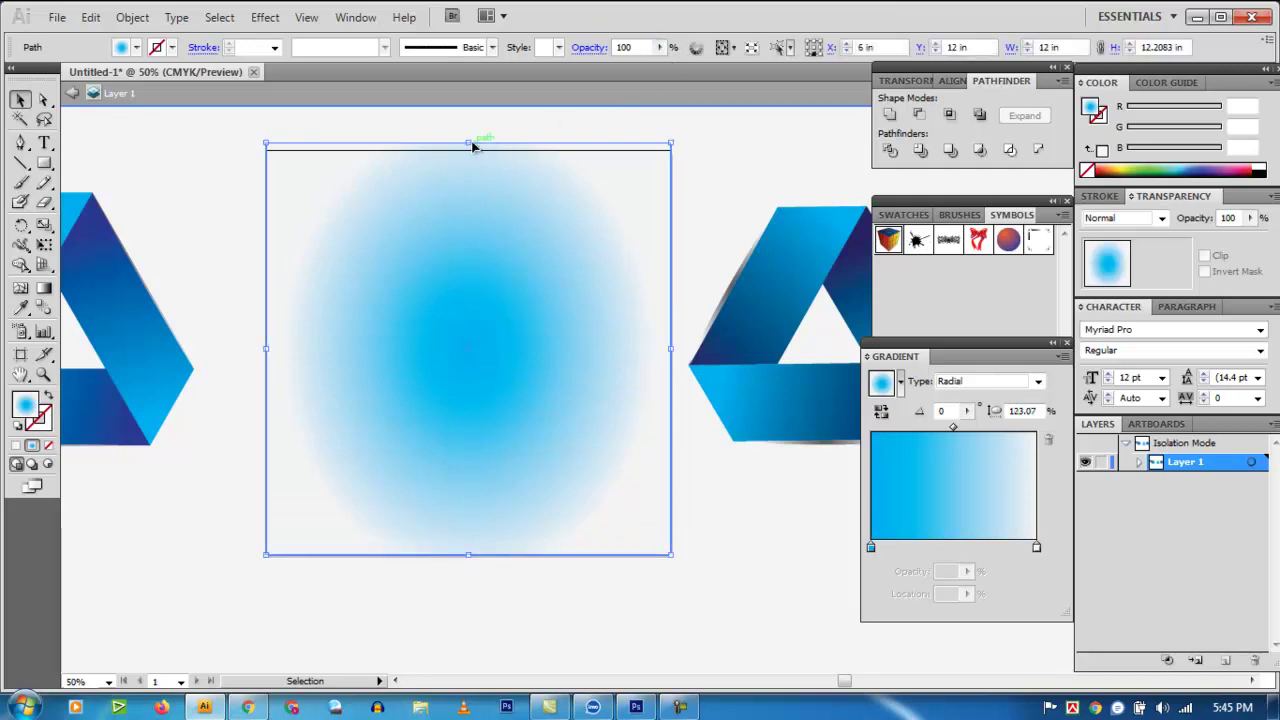
pyautogui.moveTo(469, 143); pyautogui.dragTo(467, 150)
# Step: Lower the background rectangle's opacity to 35%
pyautogui.click(660, 48)
pyautogui.click(605, 68)
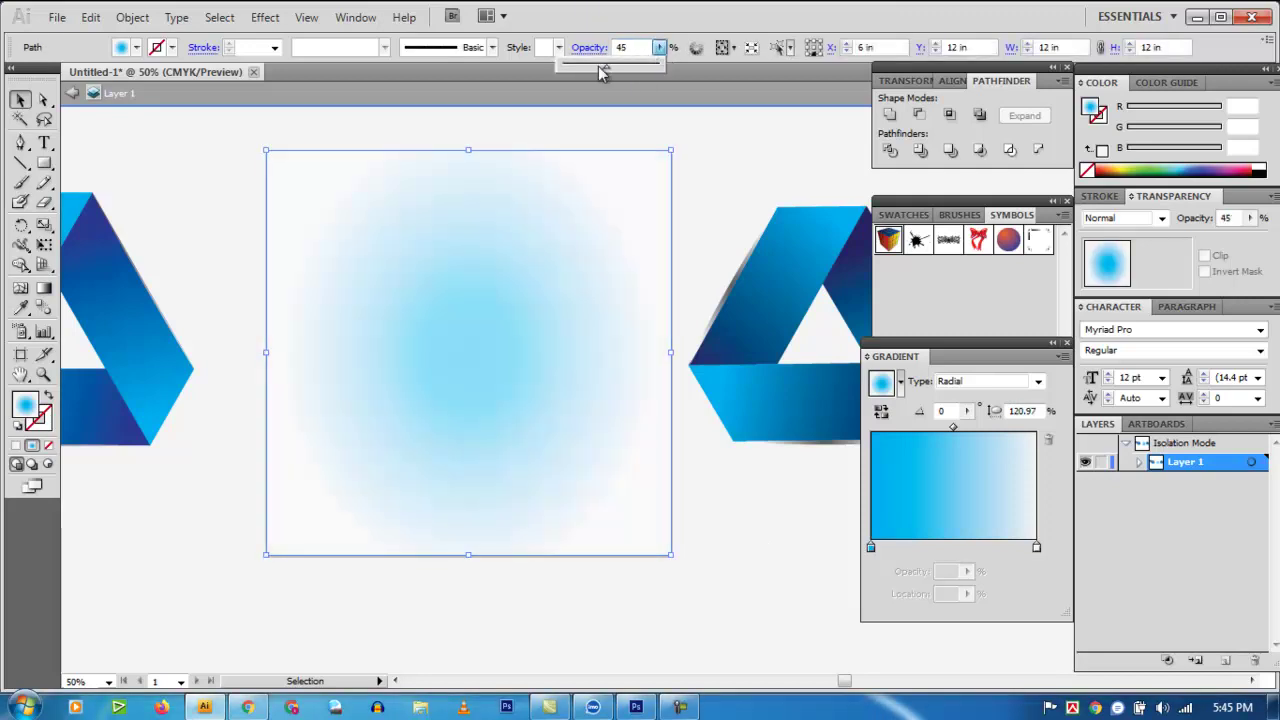
pyautogui.click(599, 69)
# Step: Move the grouped logo back onto the artboard's centre, bring it to the front, and shift it slightly up
pyautogui.click(803, 292)
pyautogui.moveTo(803, 292); pyautogui.dragTo(457, 314)
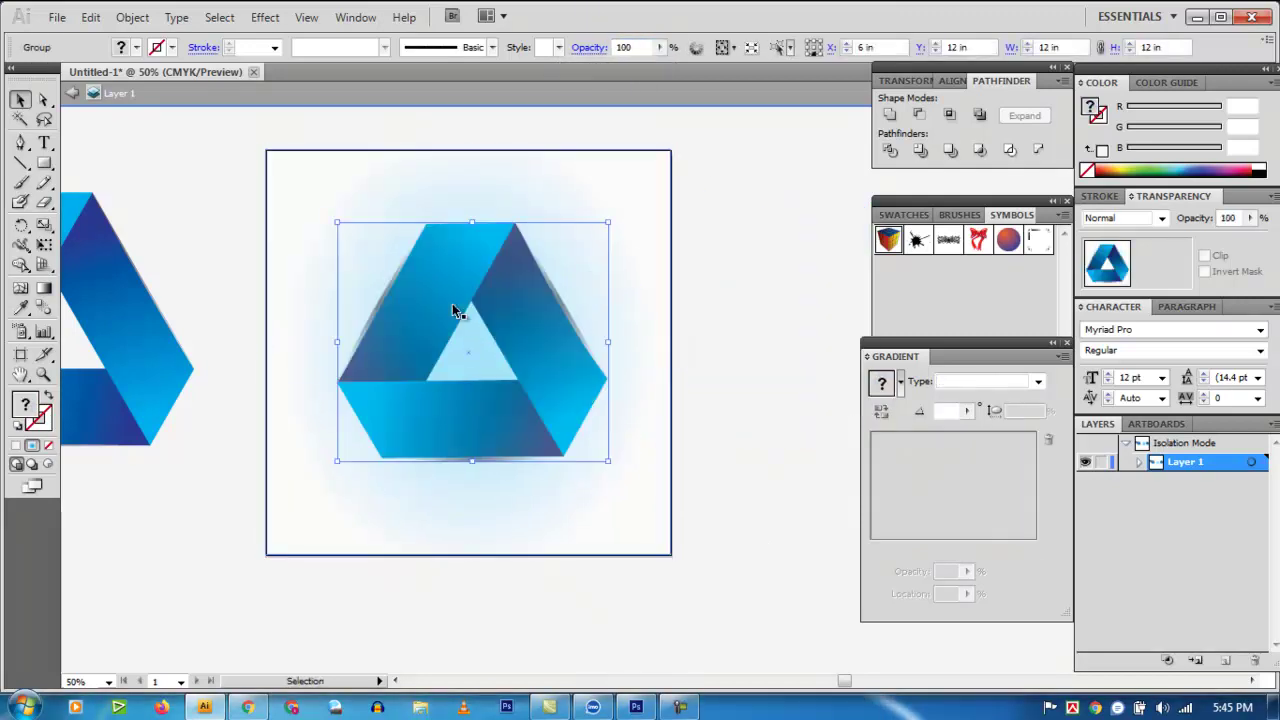
pyautogui.rightClick(467, 283)
pyautogui.moveTo(656, 457)
pyautogui.click(722, 458)
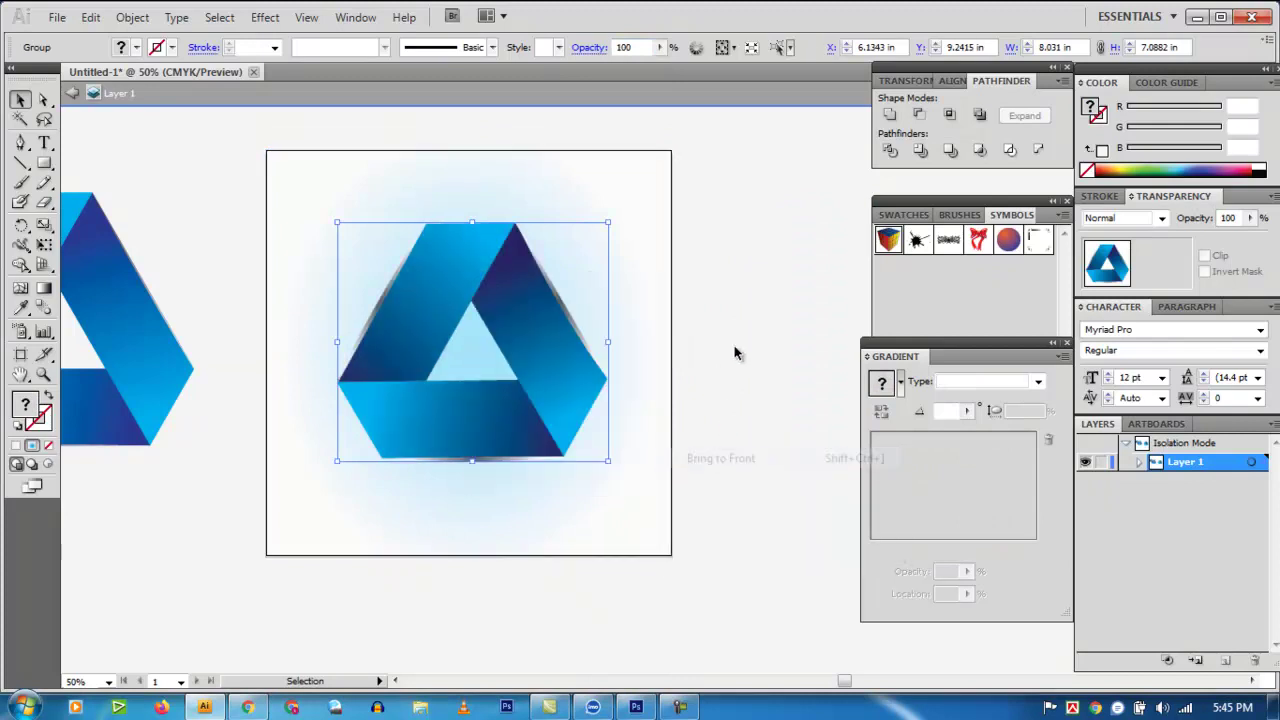
pyautogui.click(743, 328)
pyautogui.moveTo(553, 362); pyautogui.dragTo(548, 347)
pyautogui.click(671, 334)
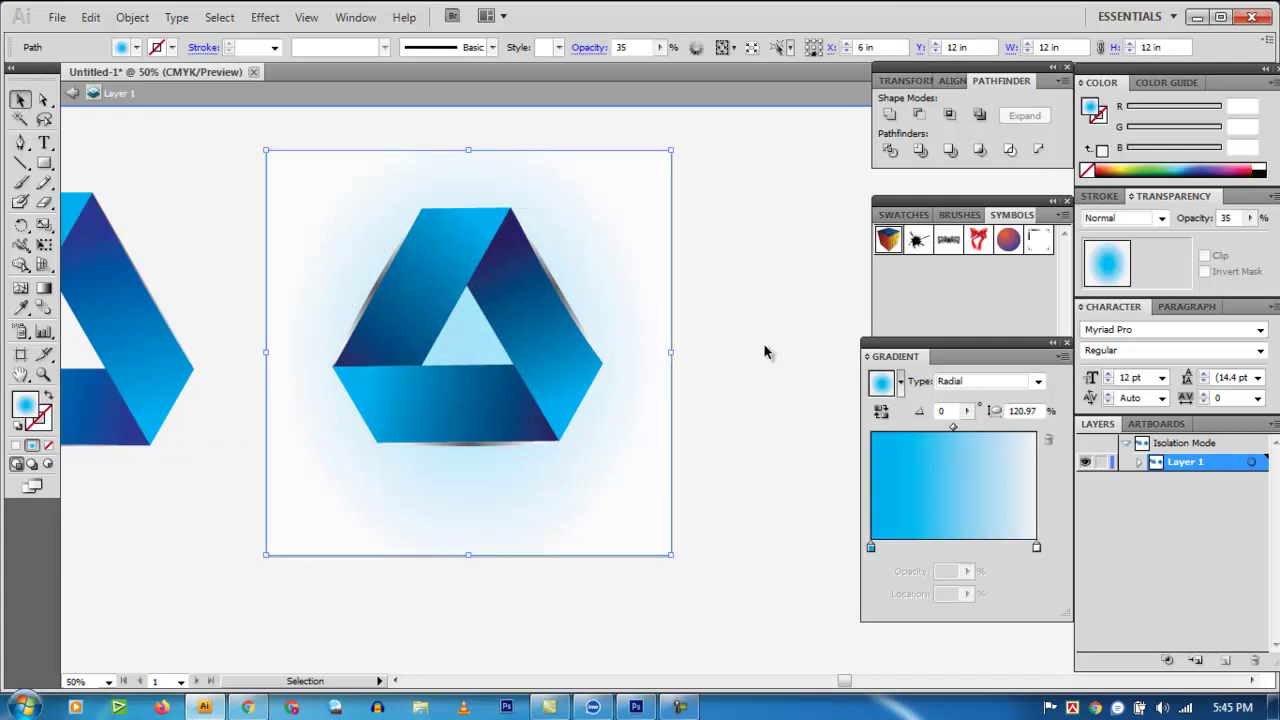
pyautogui.click(705, 271)
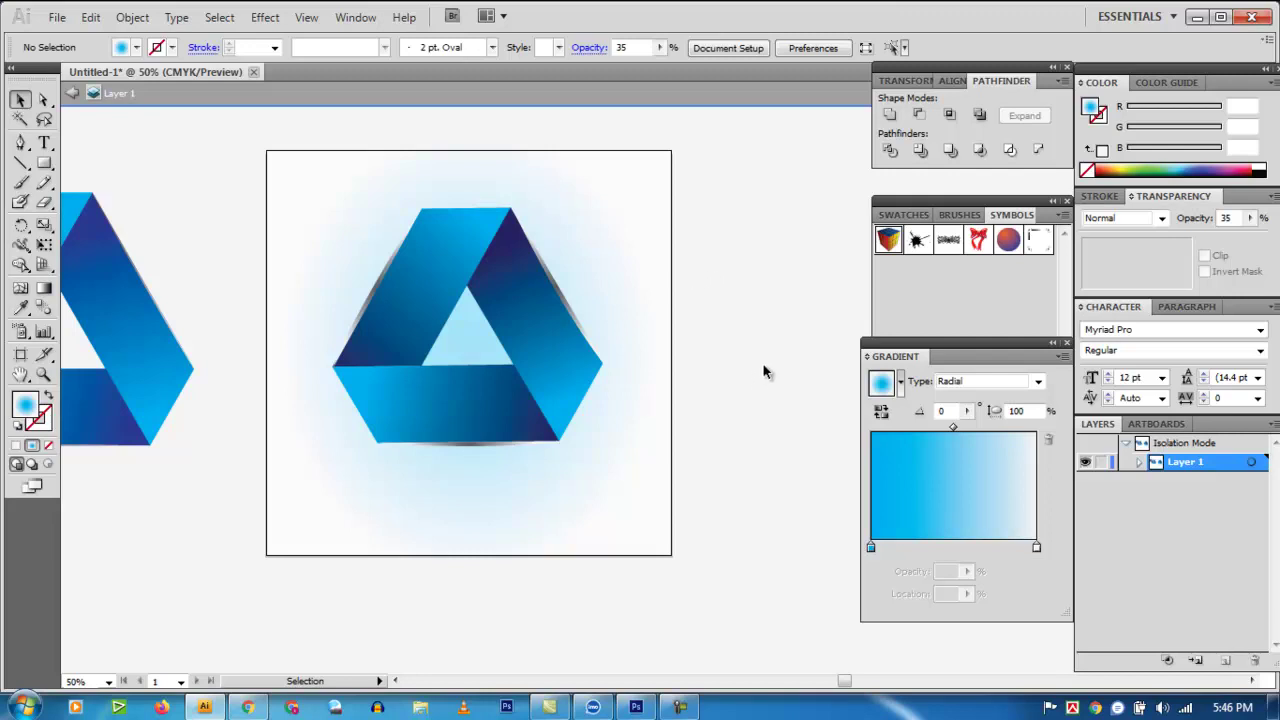
# Step: Reverse the background rectangle's radial gradient so light grey is at the centre and cyan at the edges
pyautogui.click(631, 206)
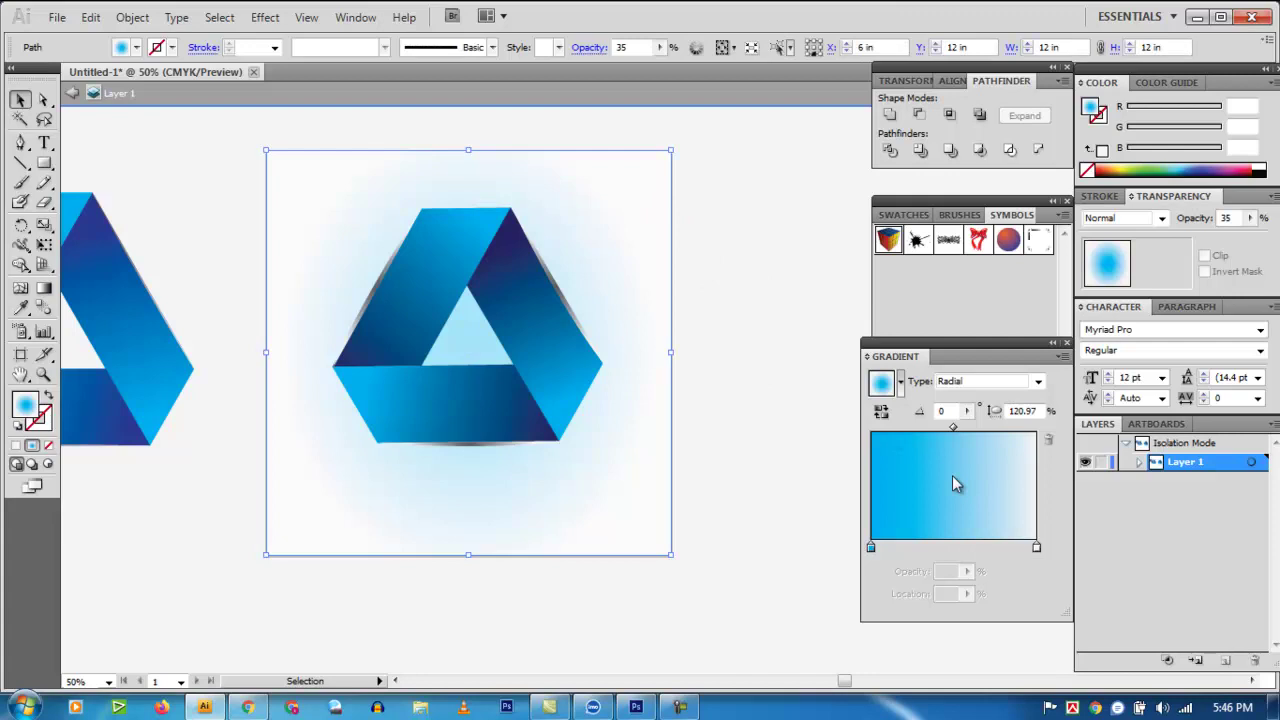
pyautogui.doubleClick(870, 549)
pyautogui.click(880, 428)
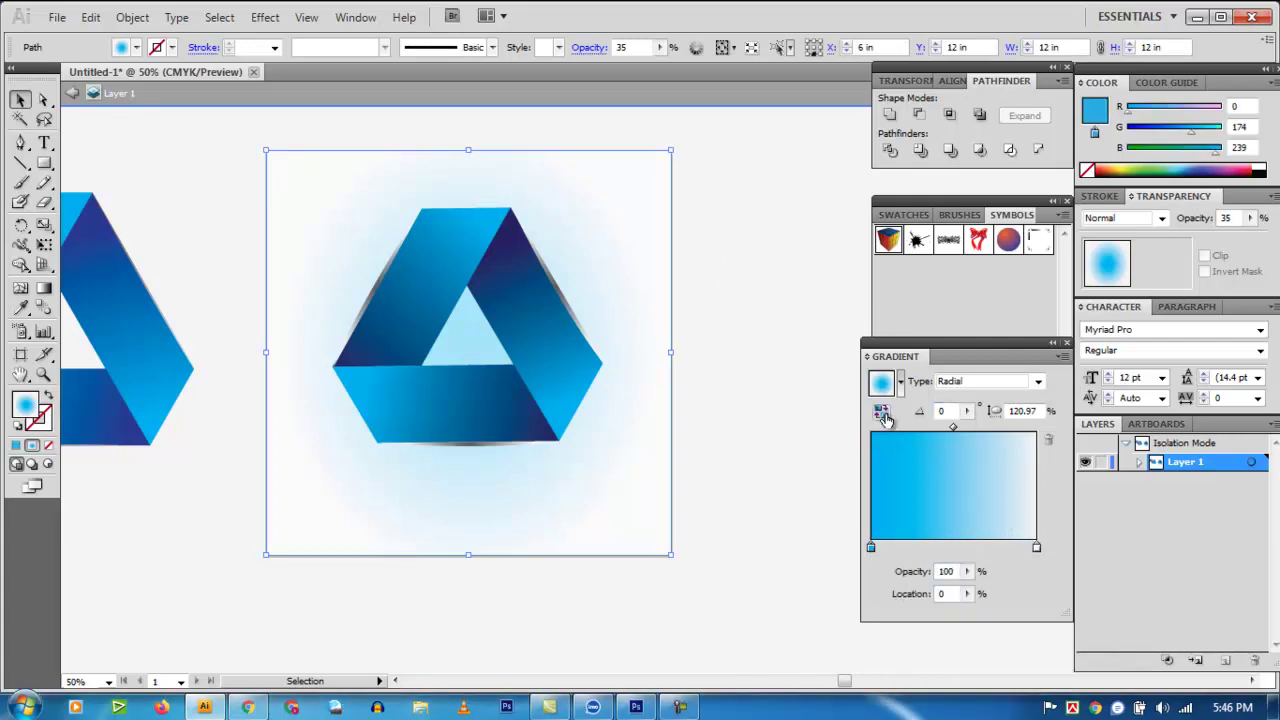
pyautogui.click(882, 413)
pyautogui.click(773, 370)
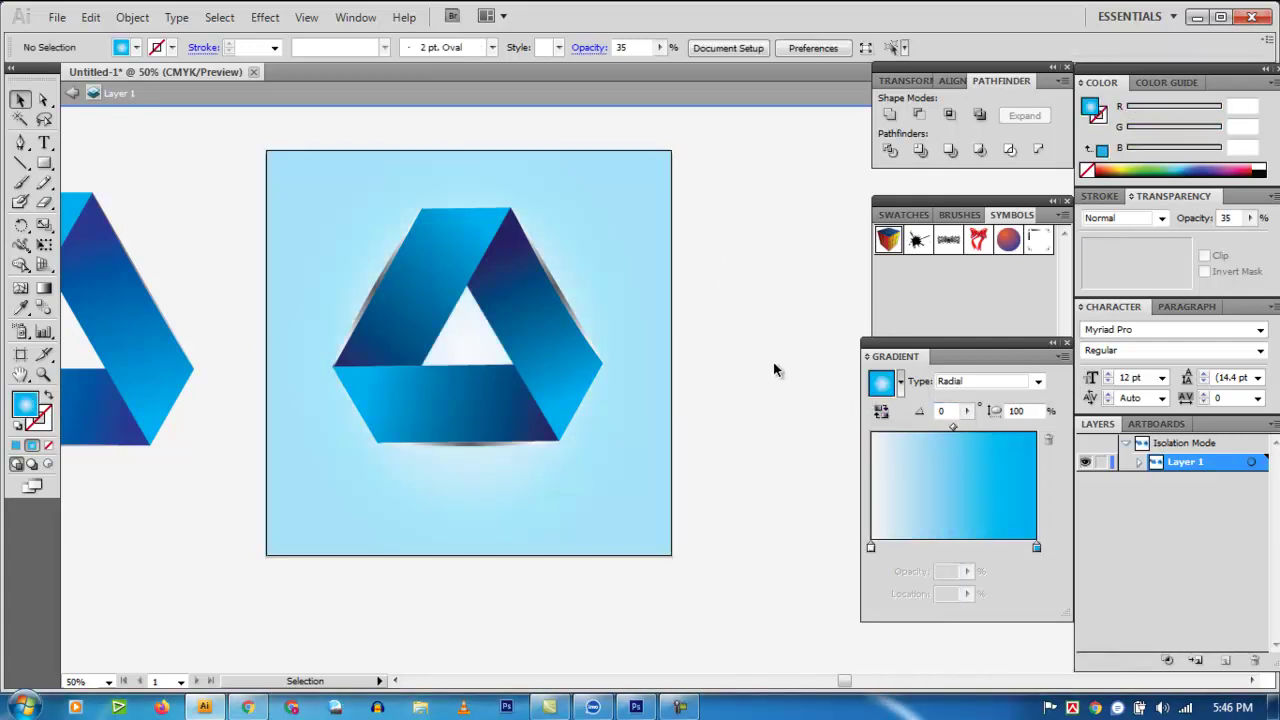
# Step: Reduce the background rectangle's opacity to 13% and deselect it
pyautogui.click(623, 156)
pyautogui.click(659, 47)
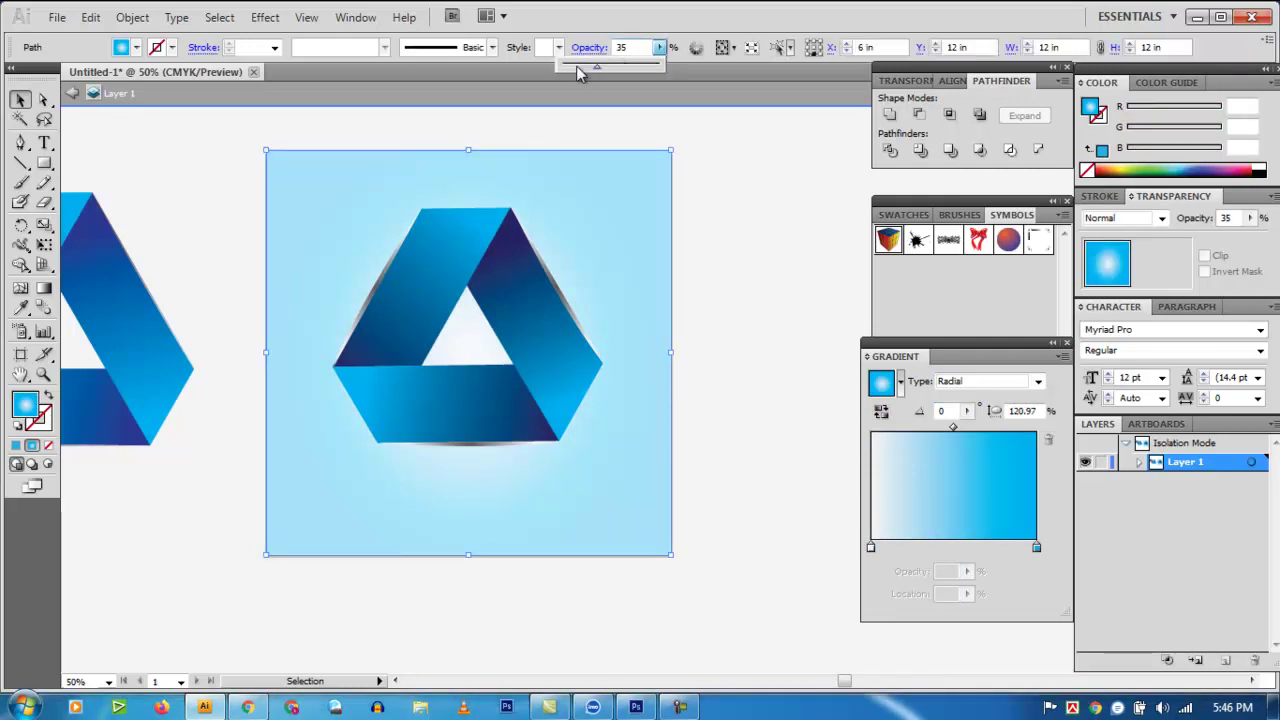
pyautogui.moveTo(597, 64); pyautogui.dragTo(575, 66)
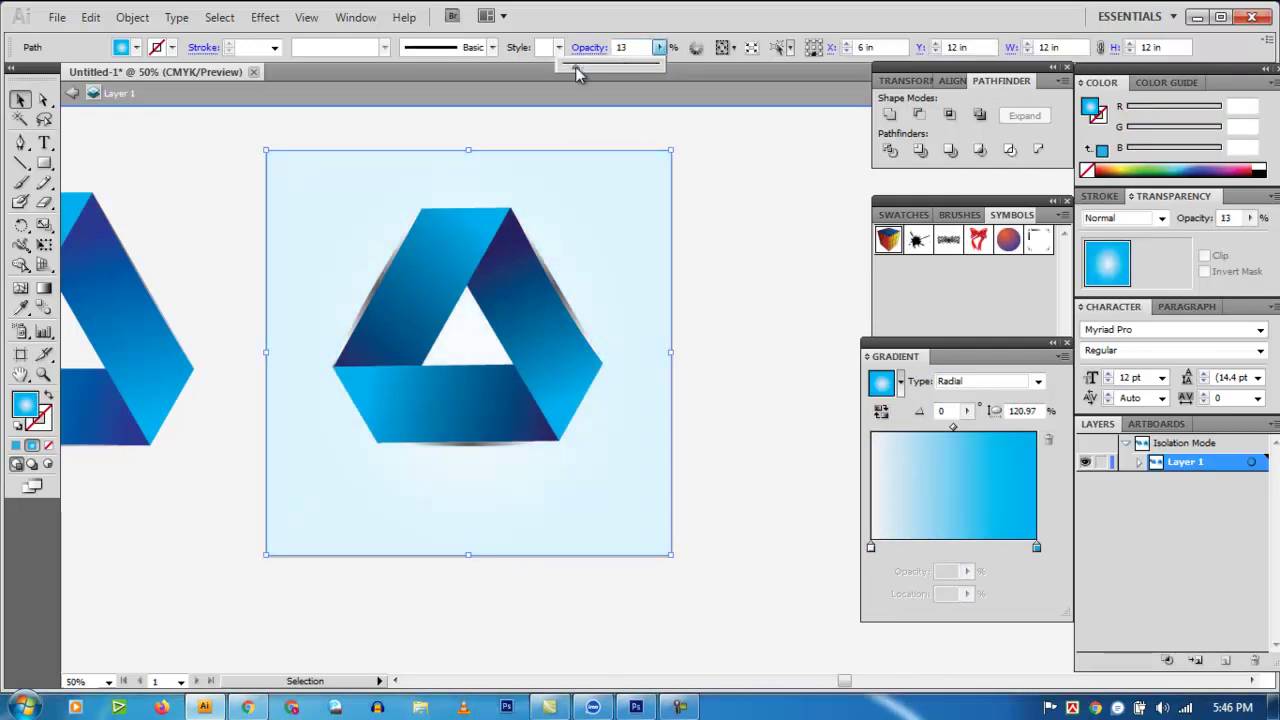
pyautogui.click(780, 320)
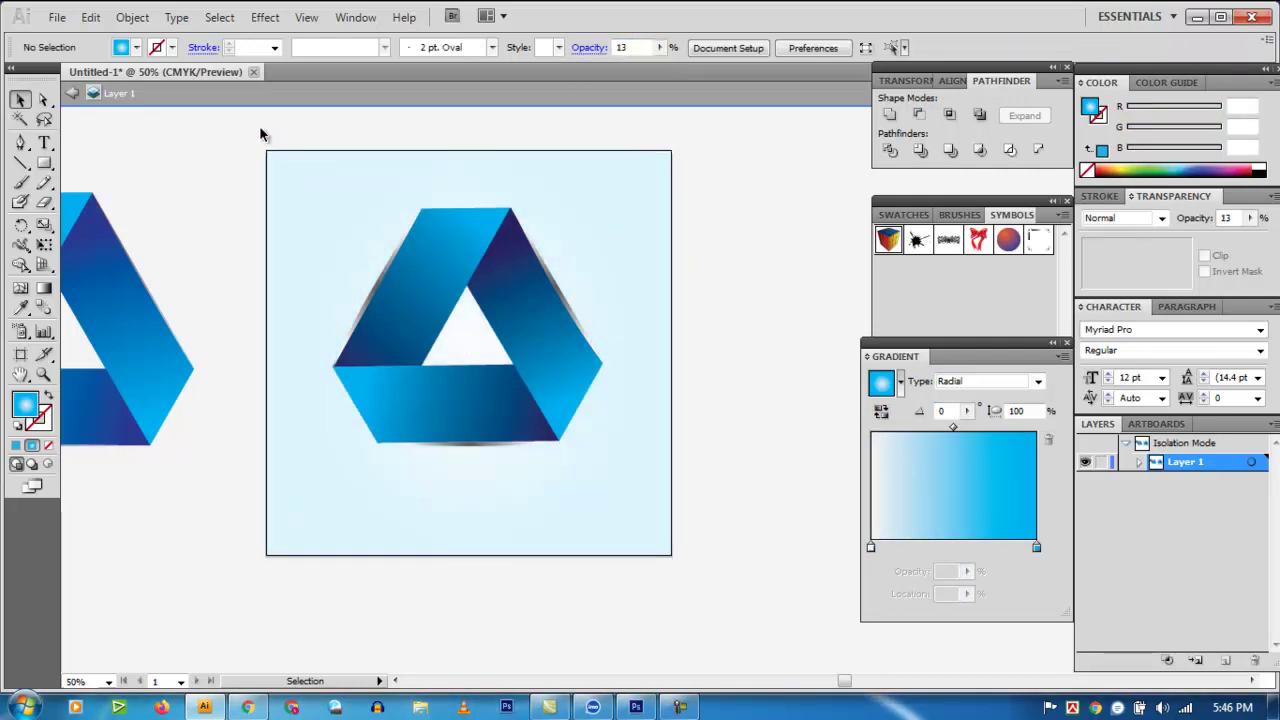
# Step: Move the grouped logo further up on the artboard to leave room beneath it, and deselect it
pyautogui.click(442, 262)
pyautogui.moveTo(443, 264); pyautogui.dragTo(446, 238)
pyautogui.click(700, 235)
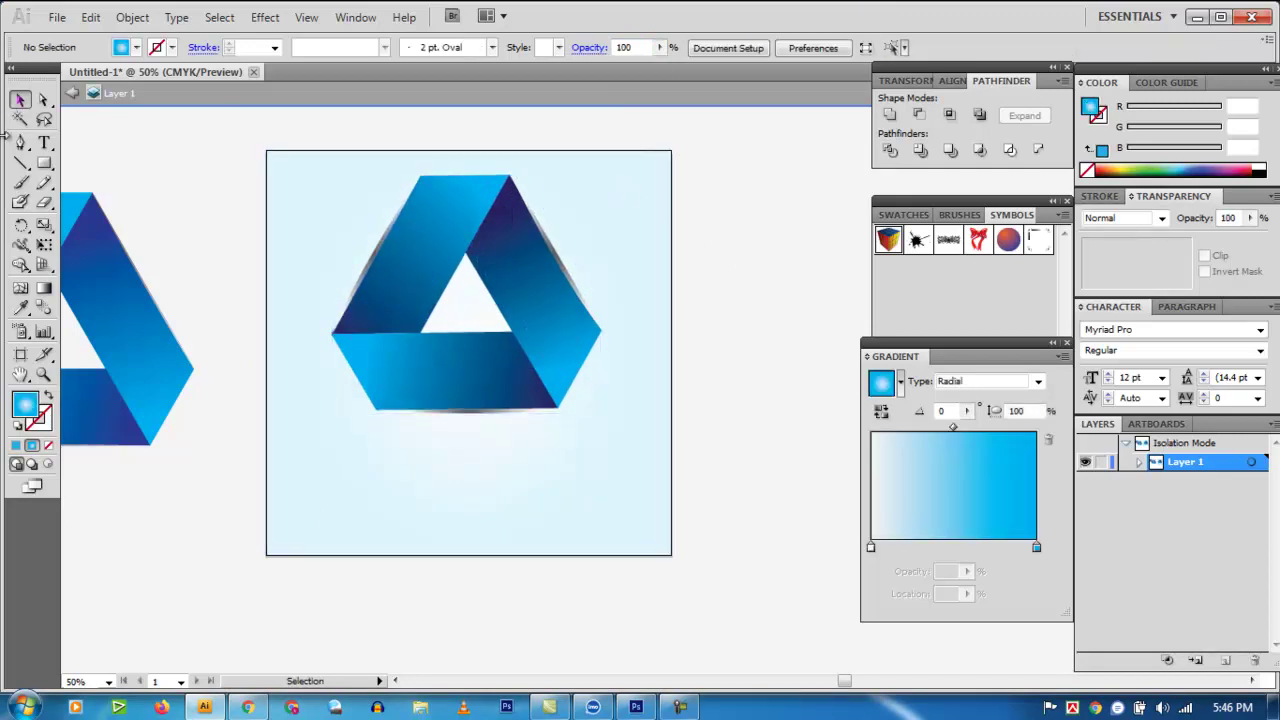
# Step: Add the text "LOGO NAME" in capitals at 100 pt below the artboard and select it as an object
pyautogui.click(43, 143)
pyautogui.click(364, 617)
pyautogui.scroll(-1, 474, 565)
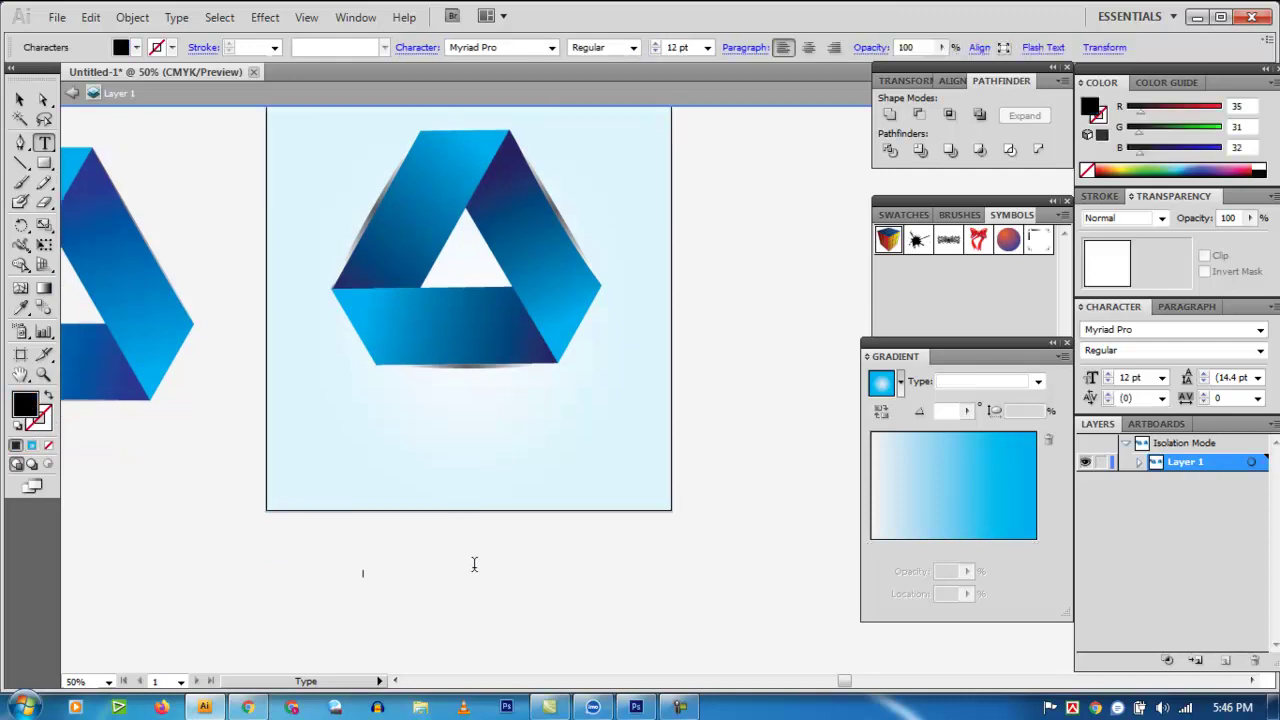
pyautogui.click(707, 47)
pyautogui.write('100')
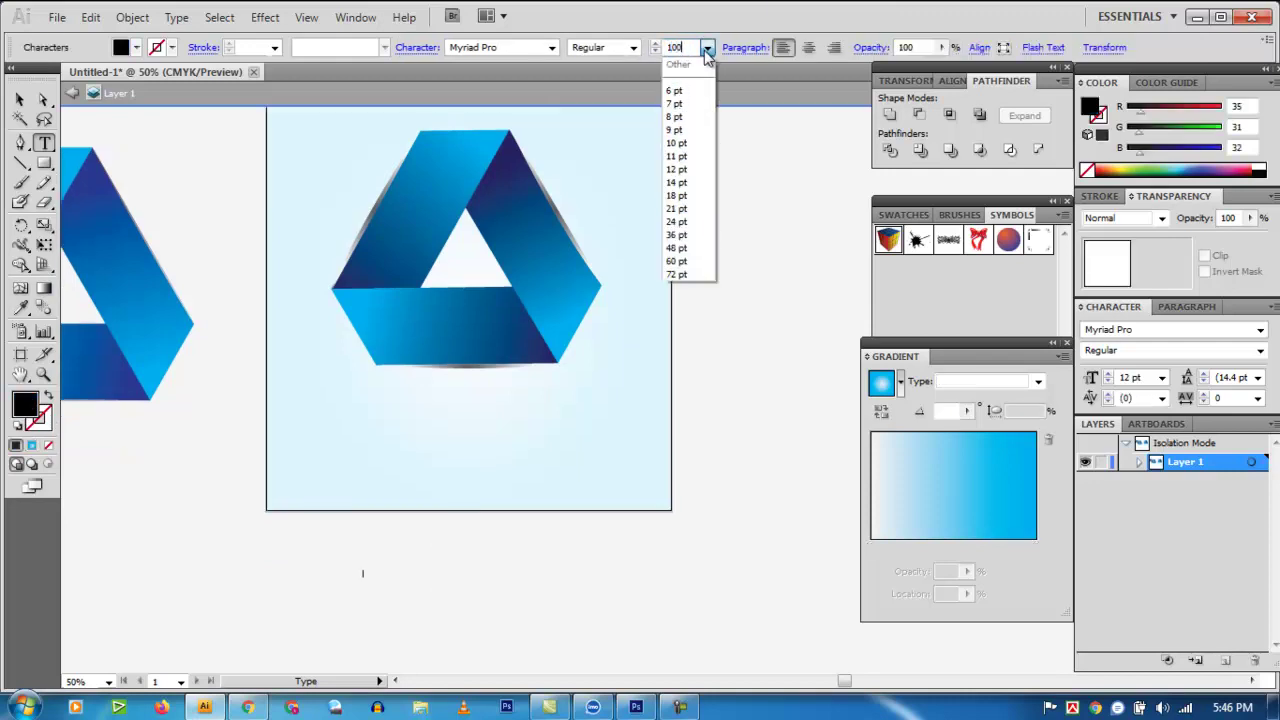
pyautogui.press('Return')
pyautogui.write('lo')
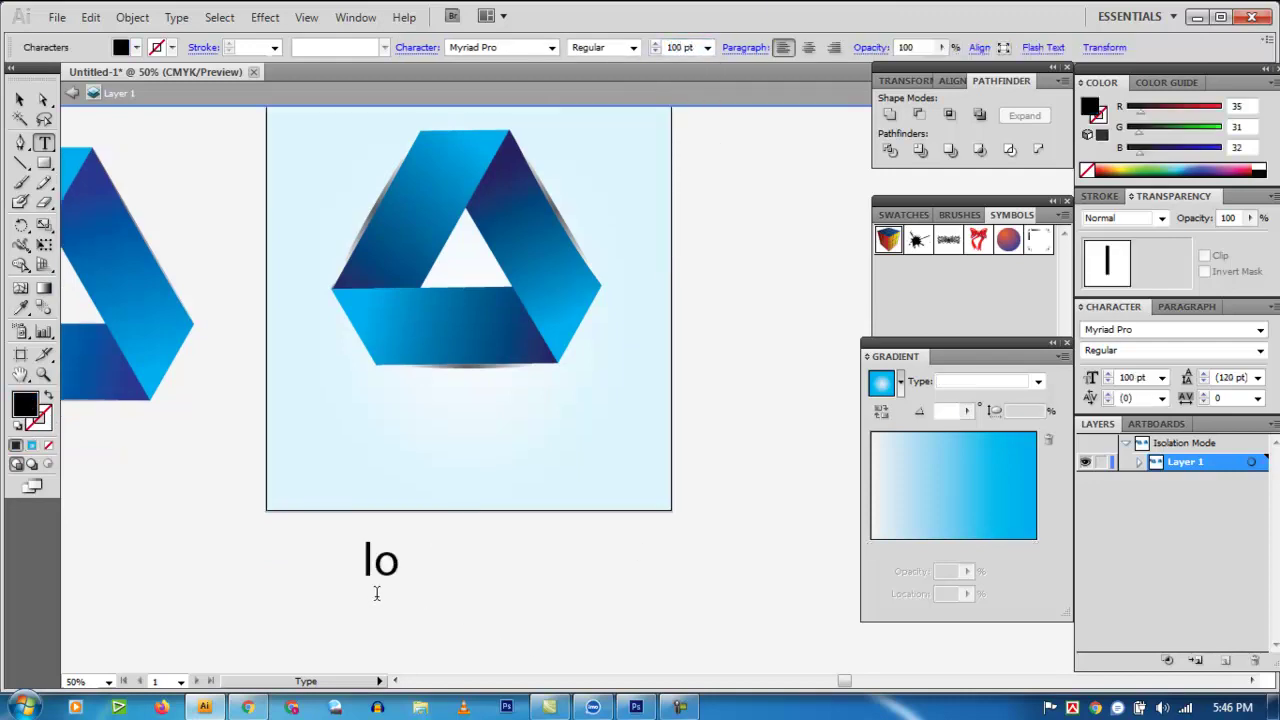
pyautogui.press('BackSpace')
pyautogui.press('BackSpace')
pyautogui.write('LO')
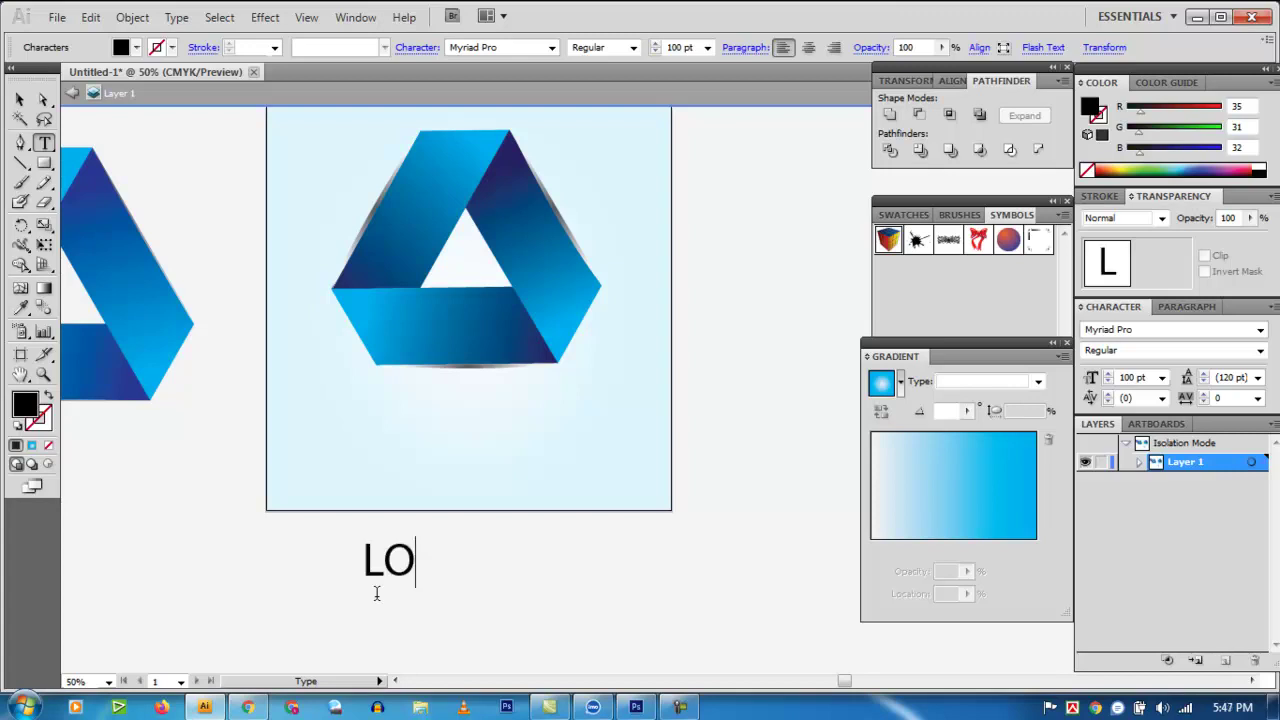
pyautogui.write('GO n')
pyautogui.press('BackSpace')
pyautogui.press('BackSpace')
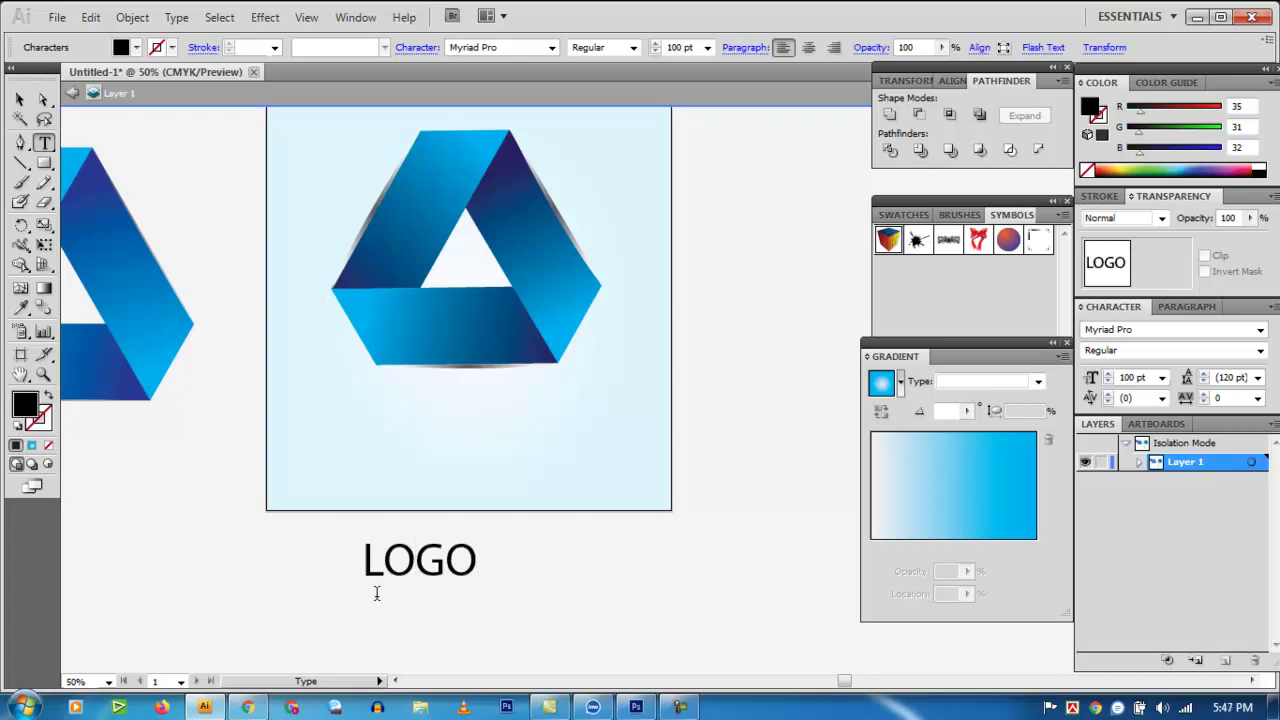
pyautogui.write('n')
pyautogui.press('BackSpace')
pyautogui.write('NA')
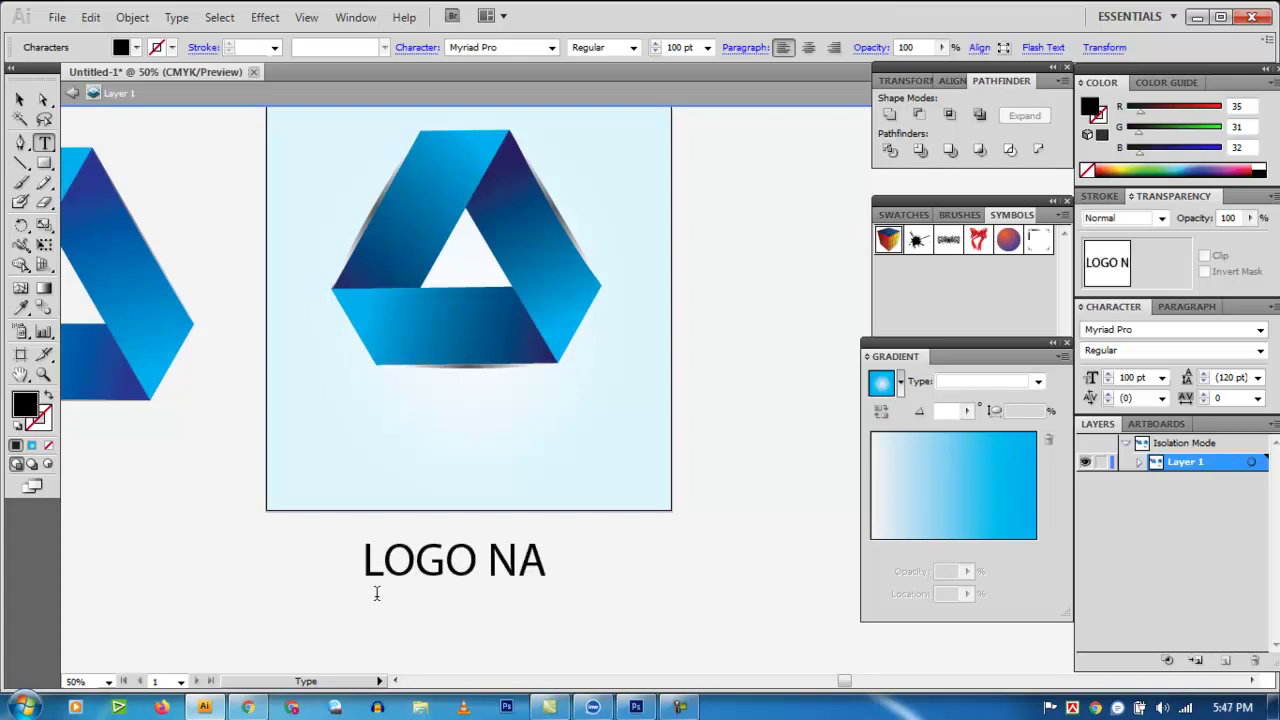
pyautogui.write('ME')
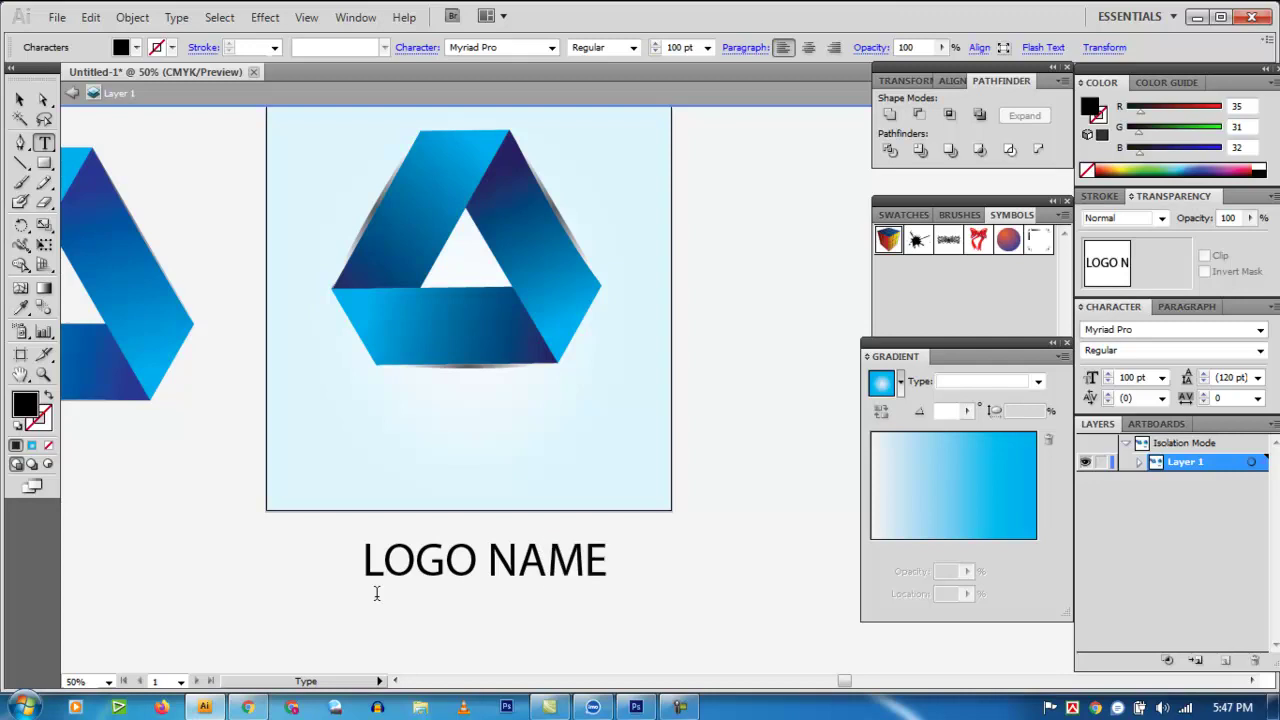
pyautogui.click(19, 100)
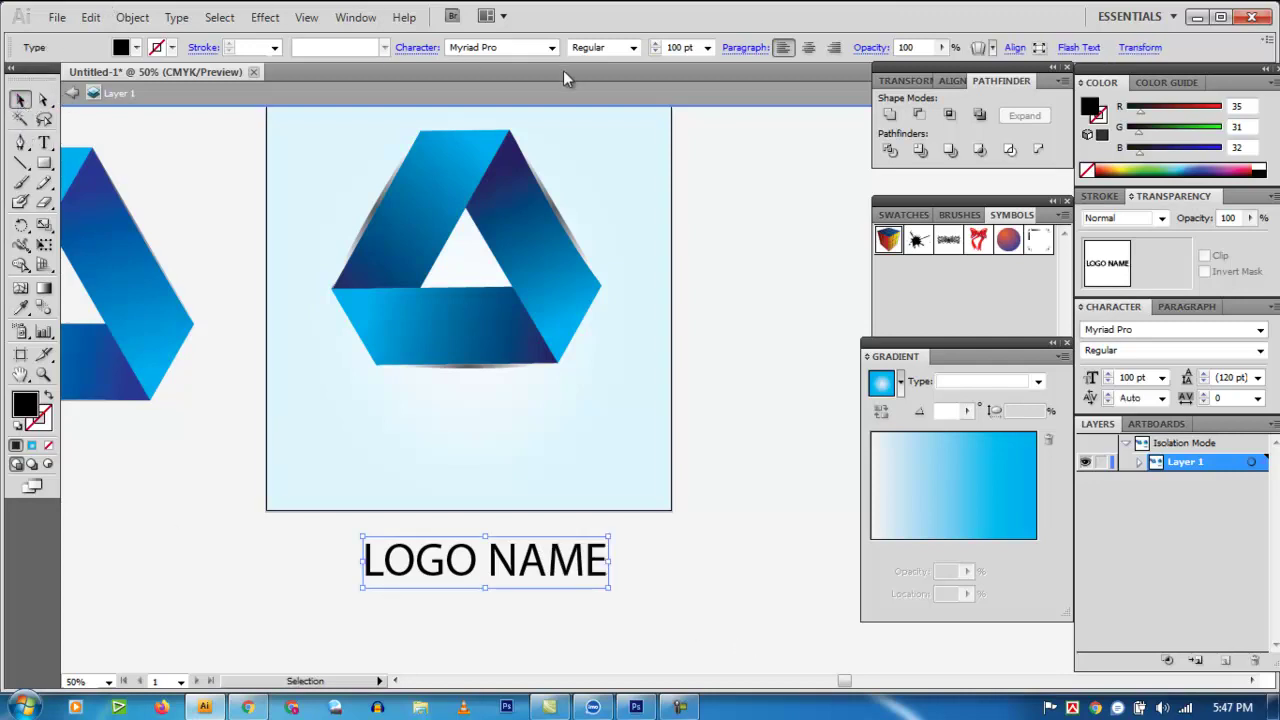
# Step: Set the LOGO NAME text in Monotype Corsiva and fill it with dark navy (R 38, G 34, B 98)
pyautogui.rightClick(531, 560)
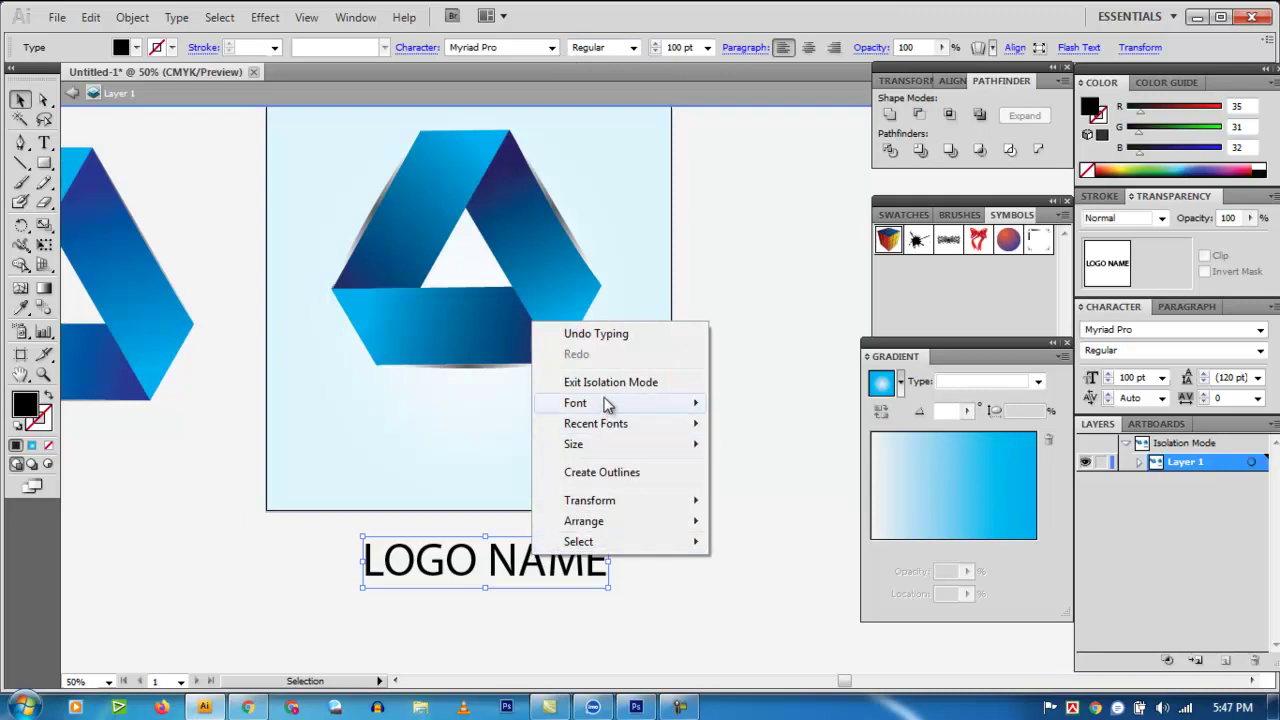
pyautogui.moveTo(605, 403)
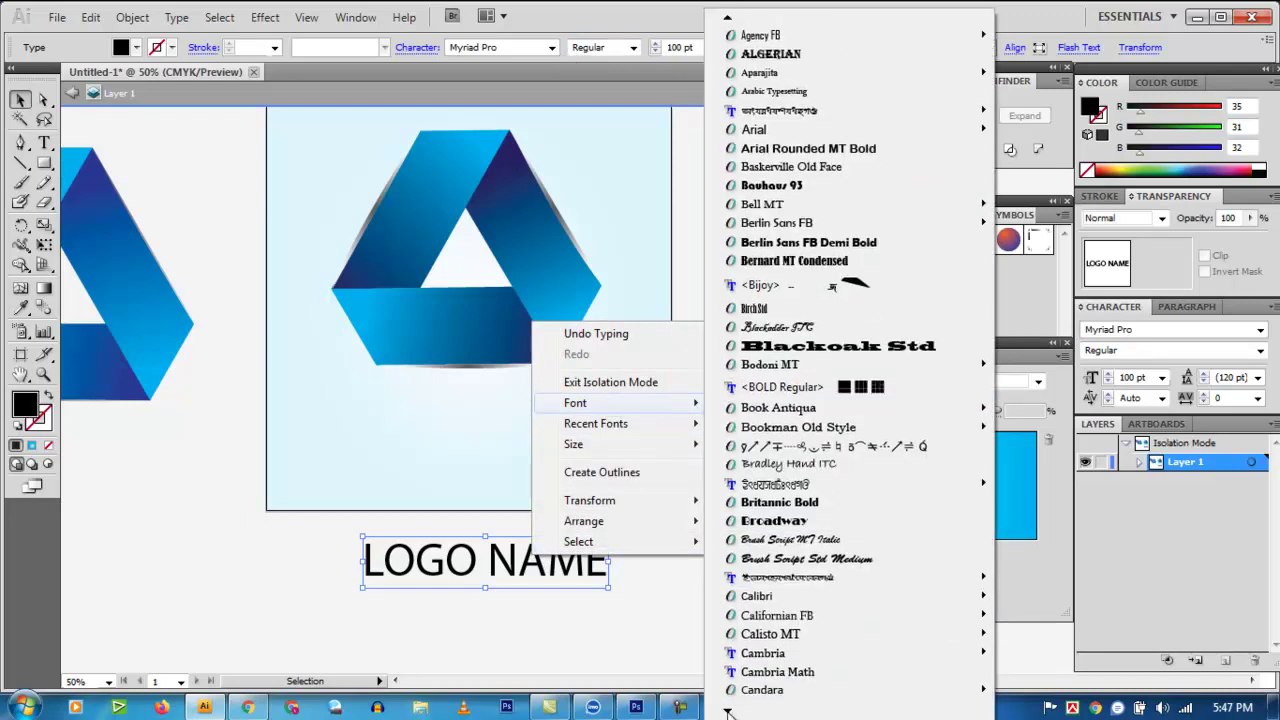
pyautogui.moveTo(727, 712)
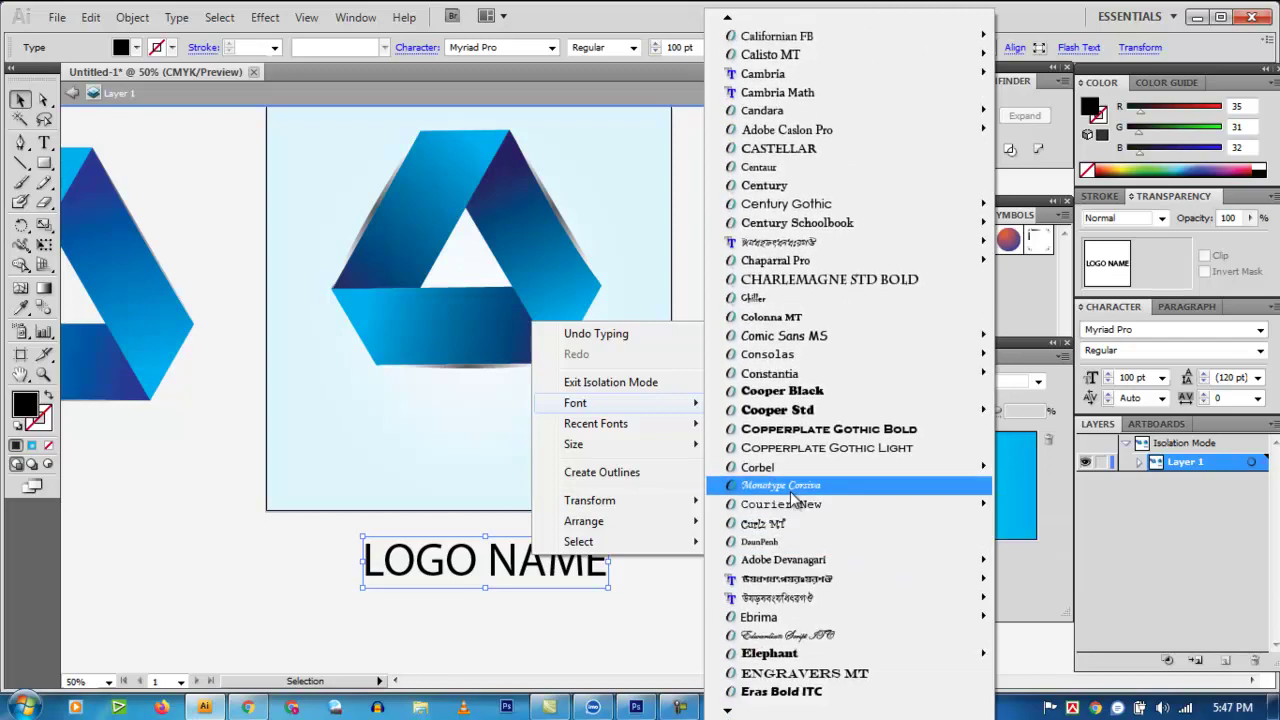
pyautogui.click(790, 486)
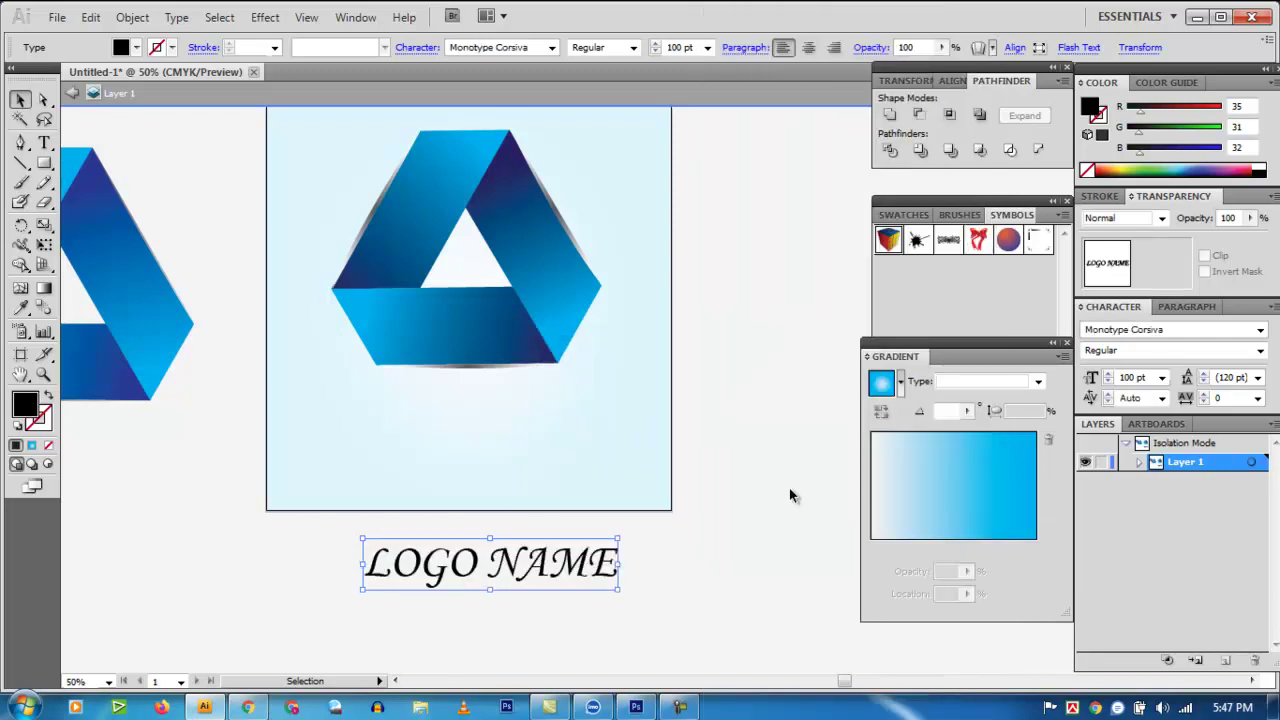
pyautogui.click(135, 48)
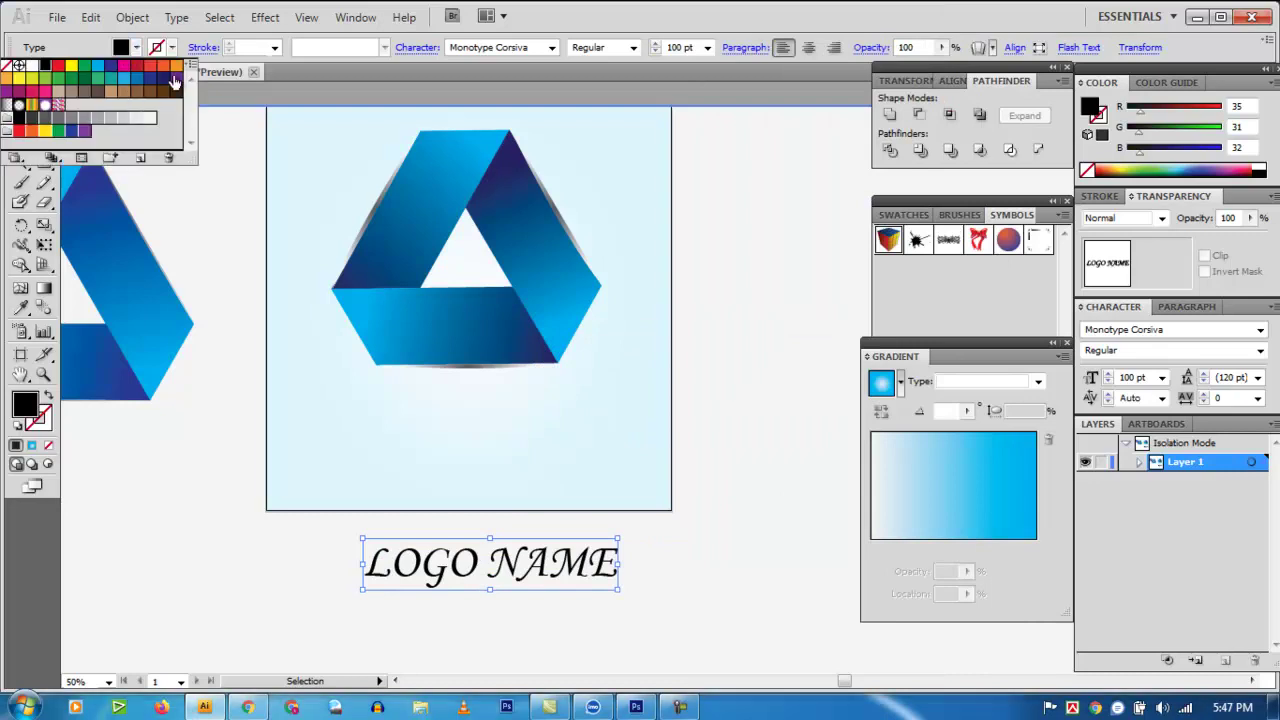
pyautogui.click(162, 78)
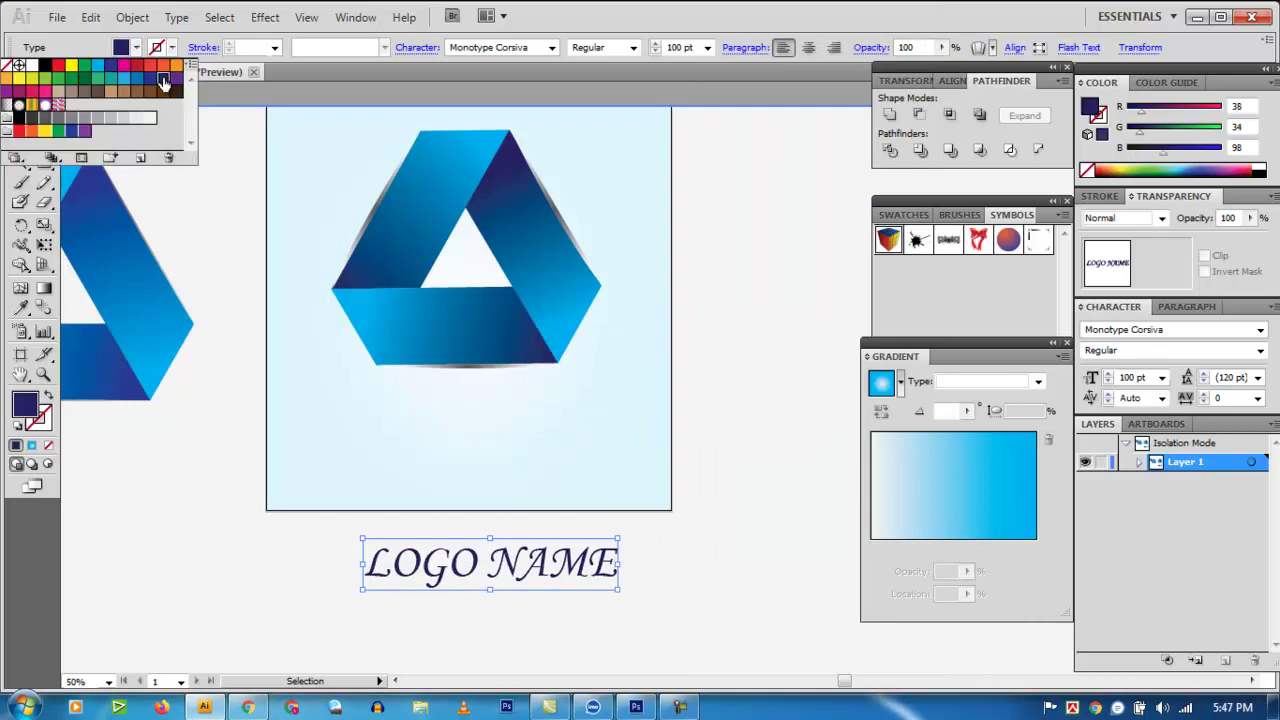
pyautogui.click(729, 608)
# Step: Move the LOGO NAME text onto the artboard beneath the logo and bring it to the front, then deselect it
pyautogui.click(522, 571)
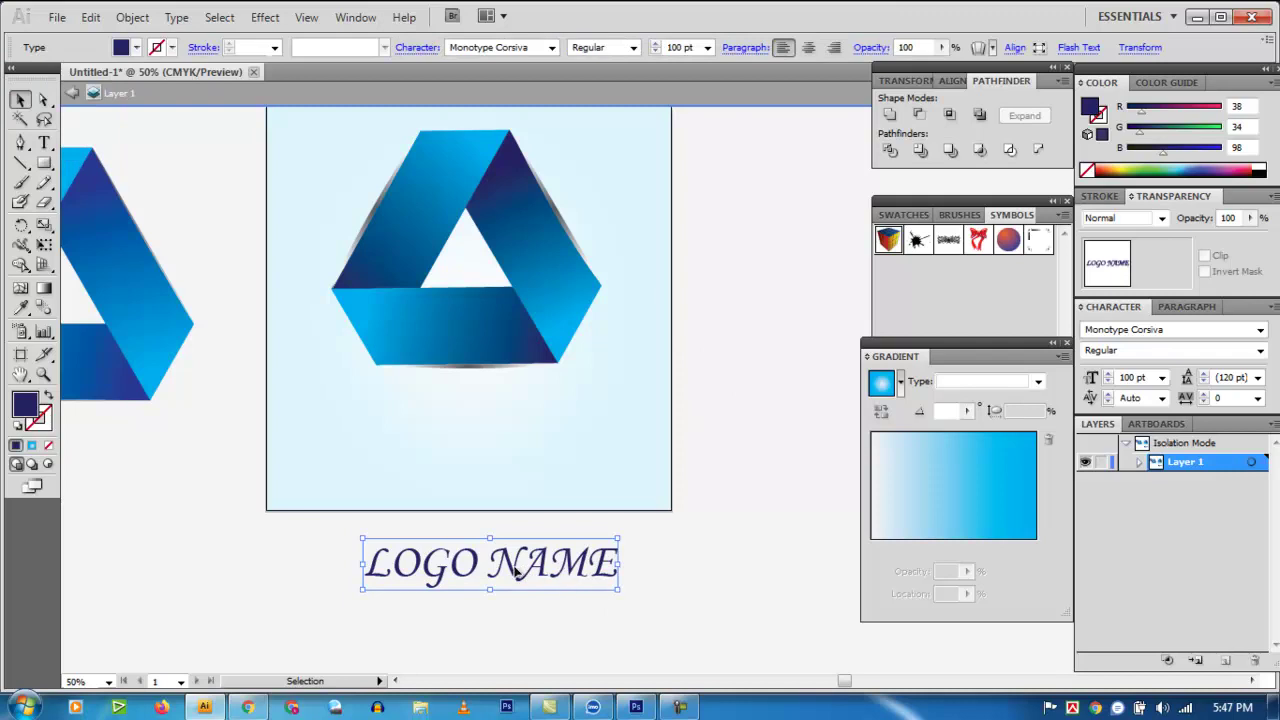
pyautogui.moveTo(517, 571); pyautogui.dragTo(487, 431)
pyautogui.click(729, 470)
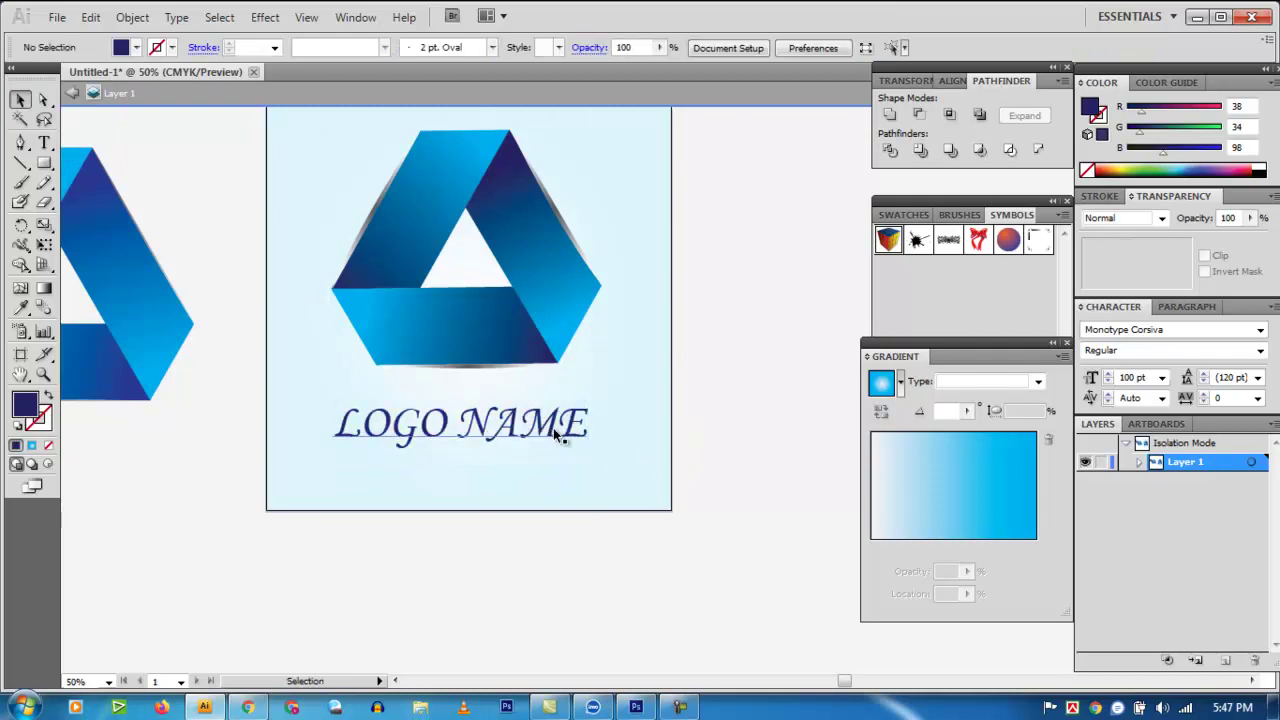
pyautogui.rightClick(556, 432)
pyautogui.moveTo(623, 630)
pyautogui.click(772, 533)
pyautogui.click(716, 423)
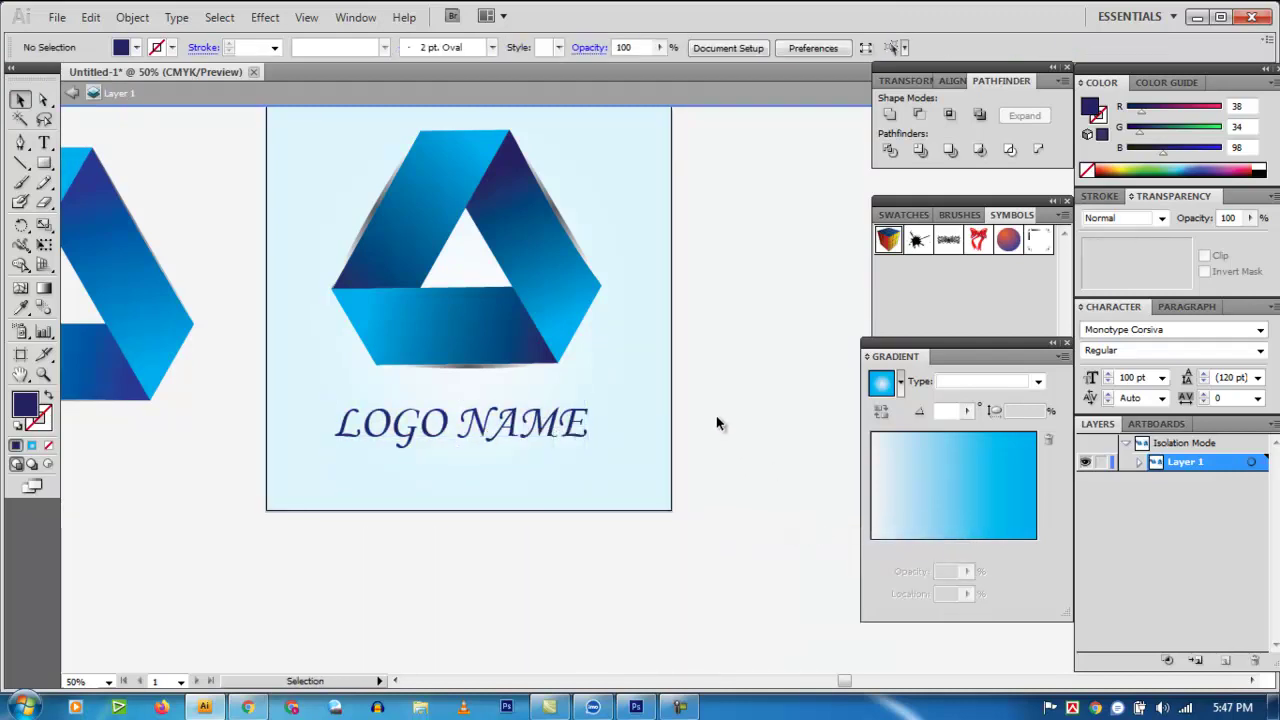
# Step: Enlarge the LOGO NAME text to 120 pt and reposition it centred just beneath the logo, leaving it deselected
pyautogui.moveTo(523, 437); pyautogui.dragTo(531, 420)
pyautogui.click(712, 51)
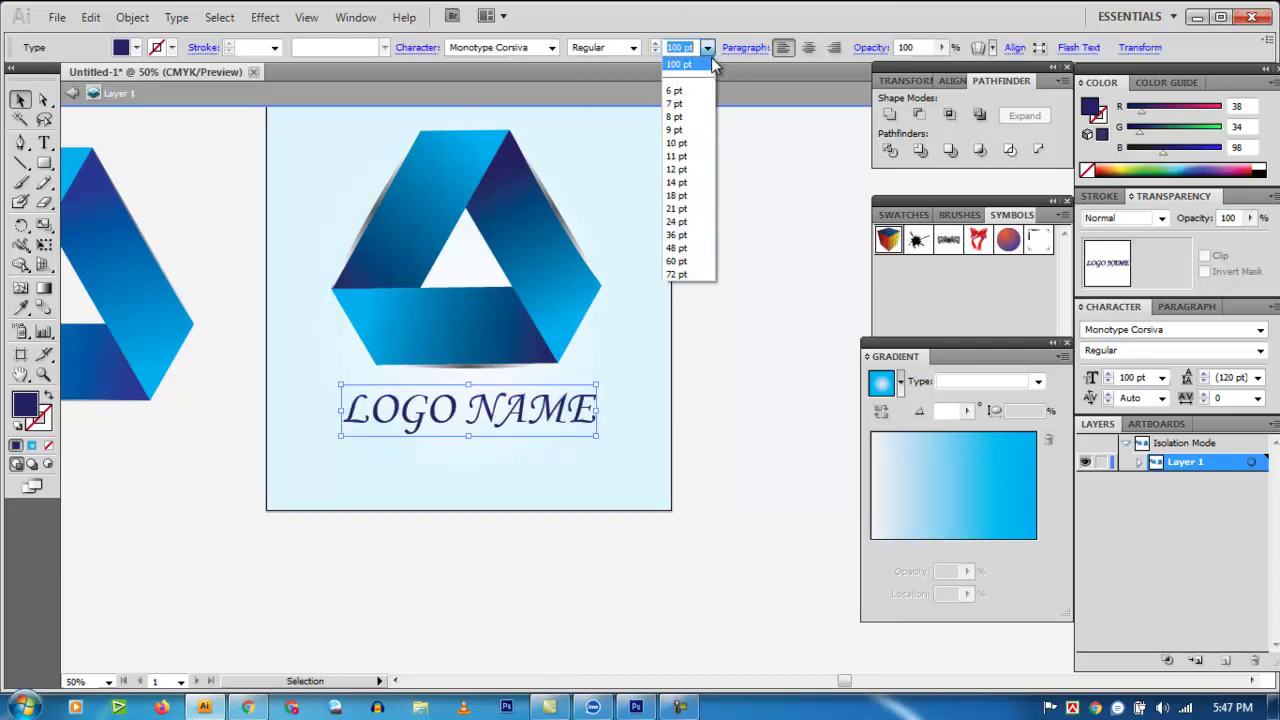
pyautogui.write('120')
pyautogui.press('Return')
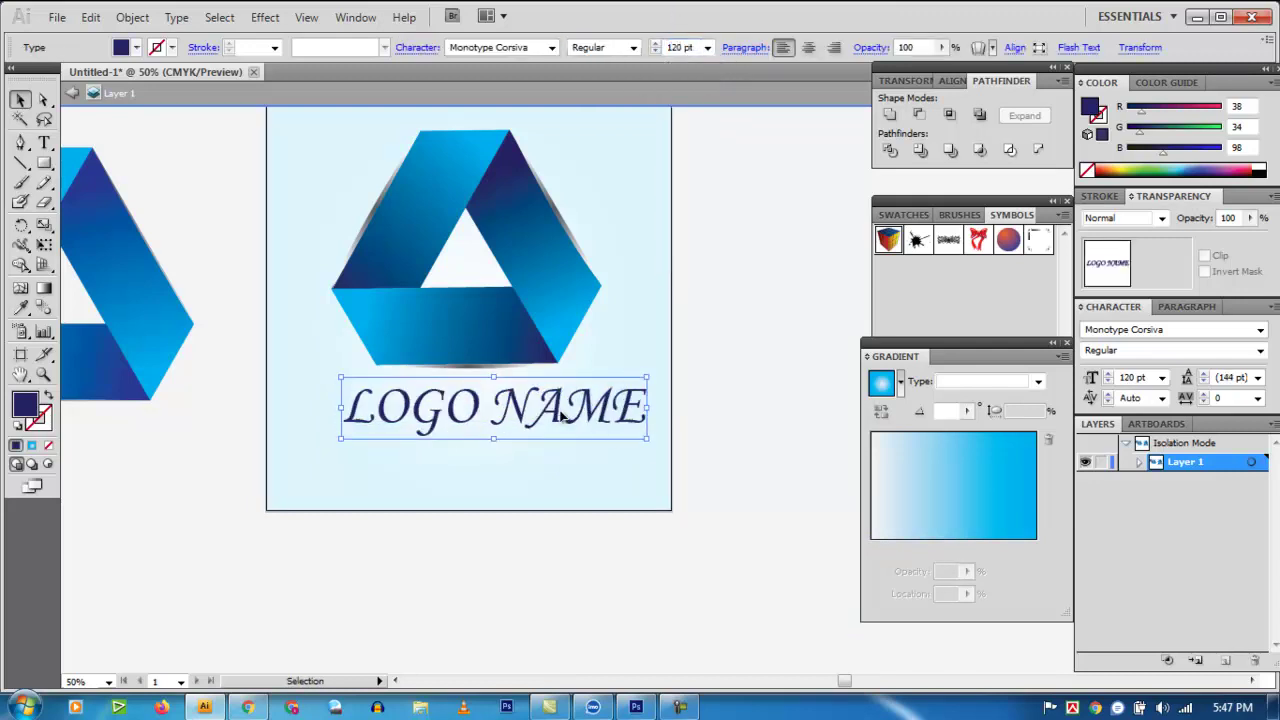
pyautogui.moveTo(561, 412); pyautogui.dragTo(540, 412)
pyautogui.click(728, 416)
pyautogui.scroll(4, 751, 472)
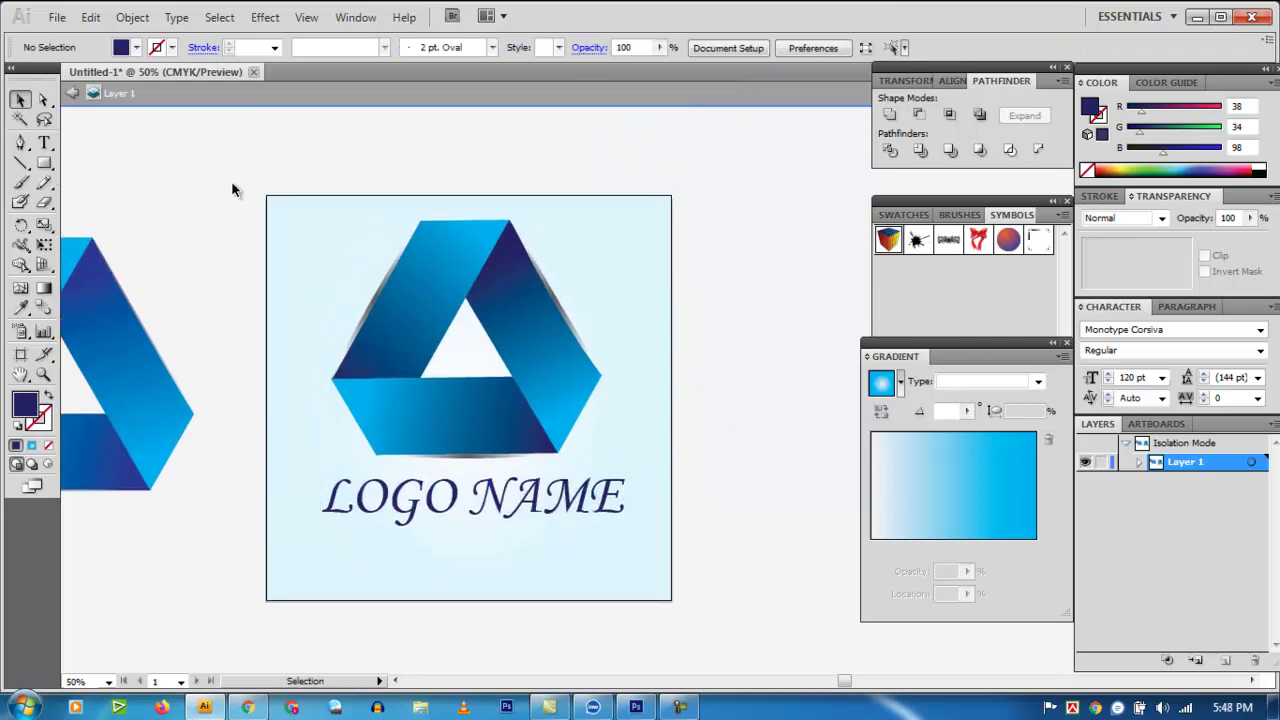
# Step: Select the finished logo with its text, place it in the Photoshop document as a smart object and scale it to about 81%
pyautogui.moveTo(232, 190); pyautogui.dragTo(683, 600)
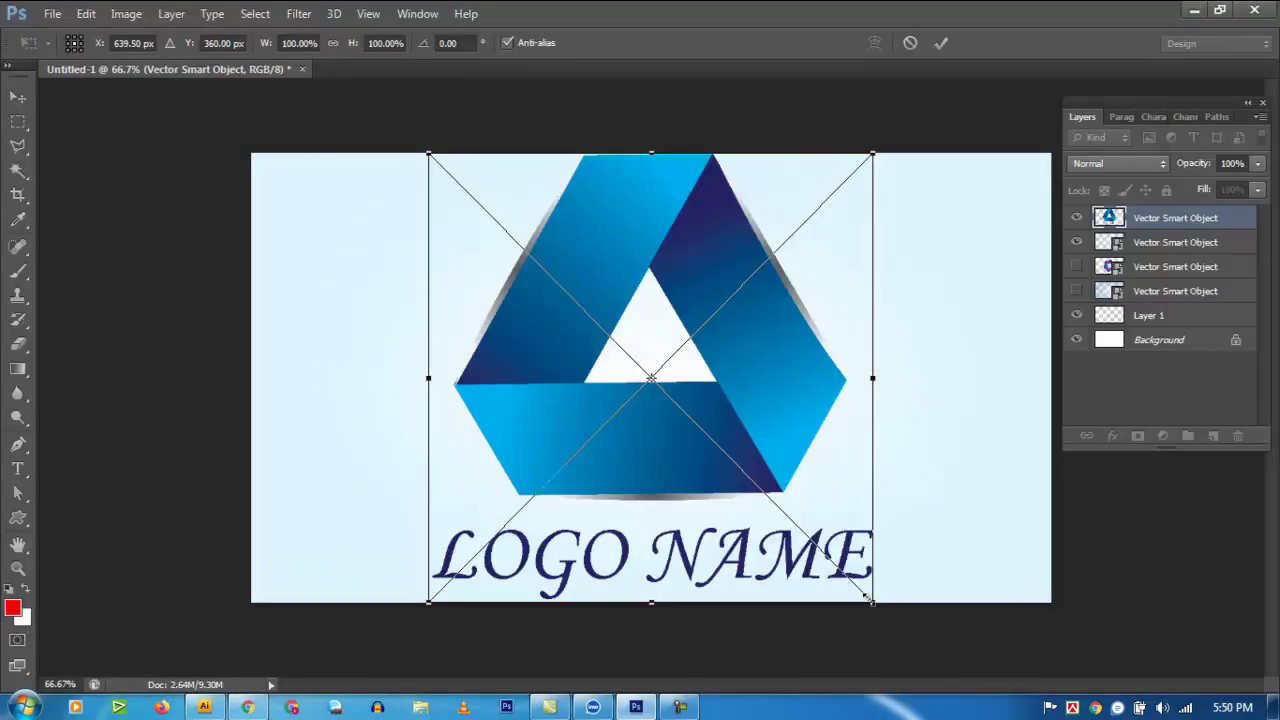
pyautogui.moveTo(871, 600); pyautogui.dragTo(832, 549)
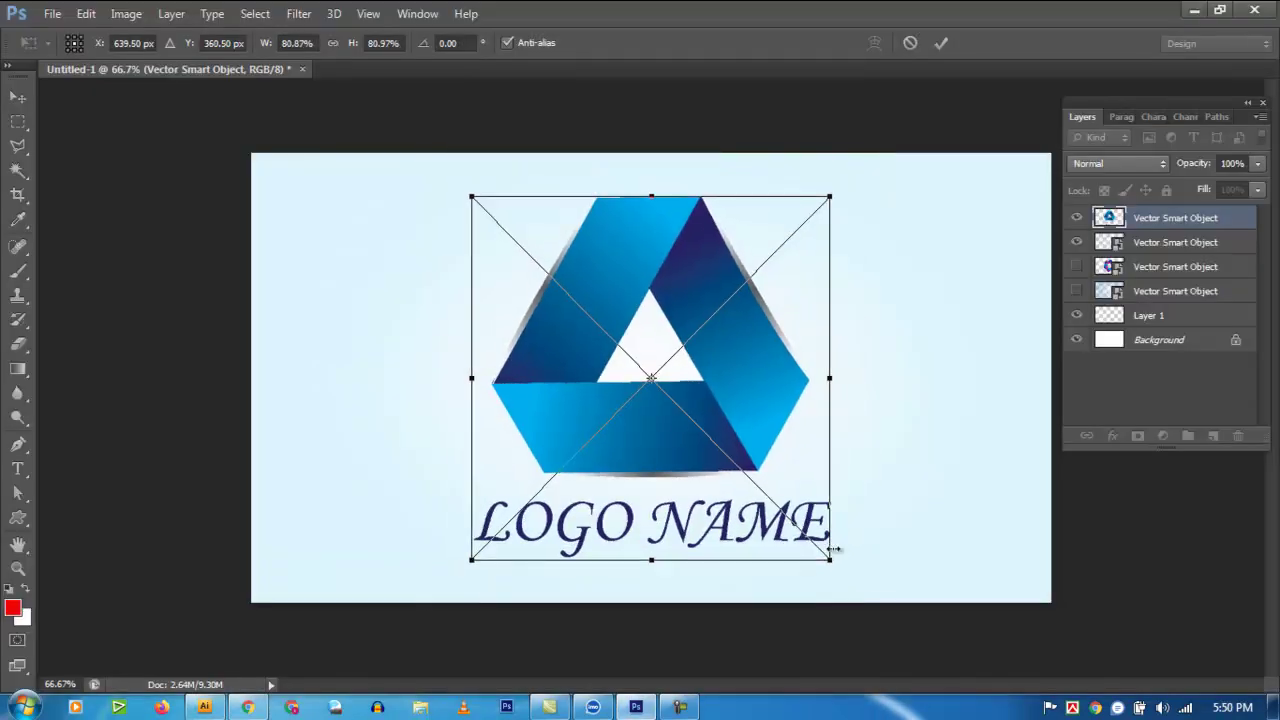
pyautogui.click(940, 44)
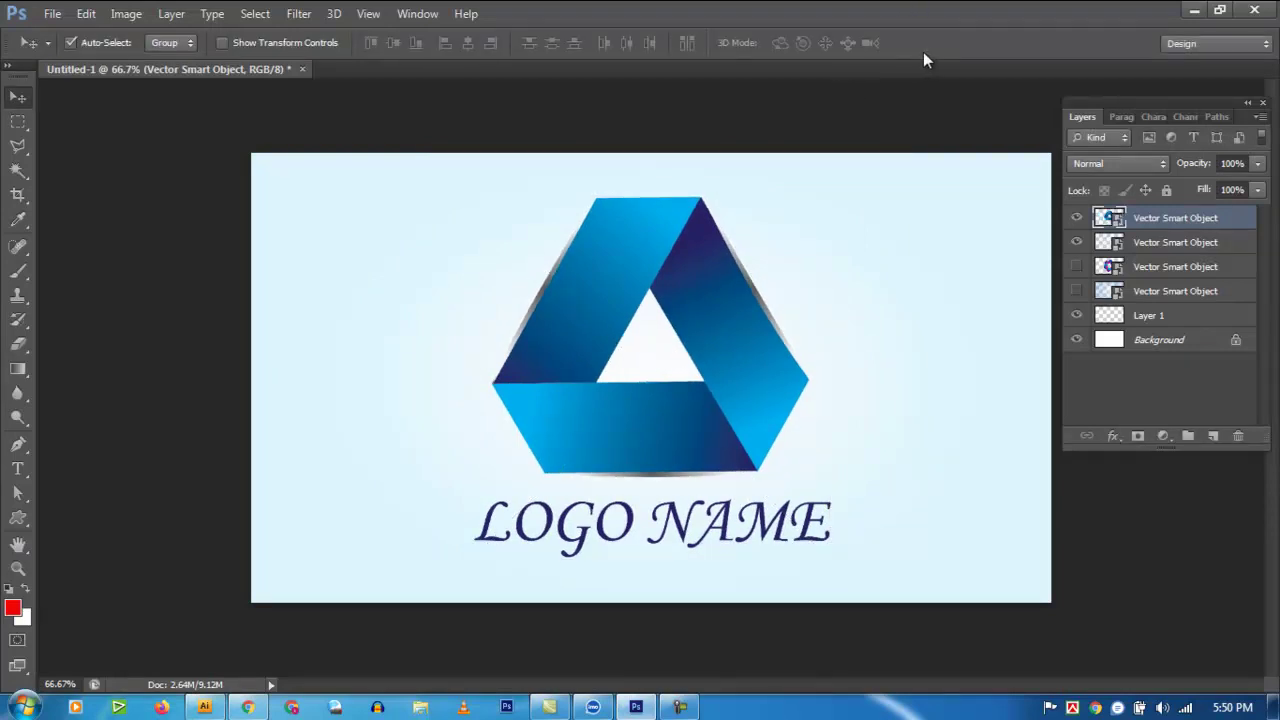